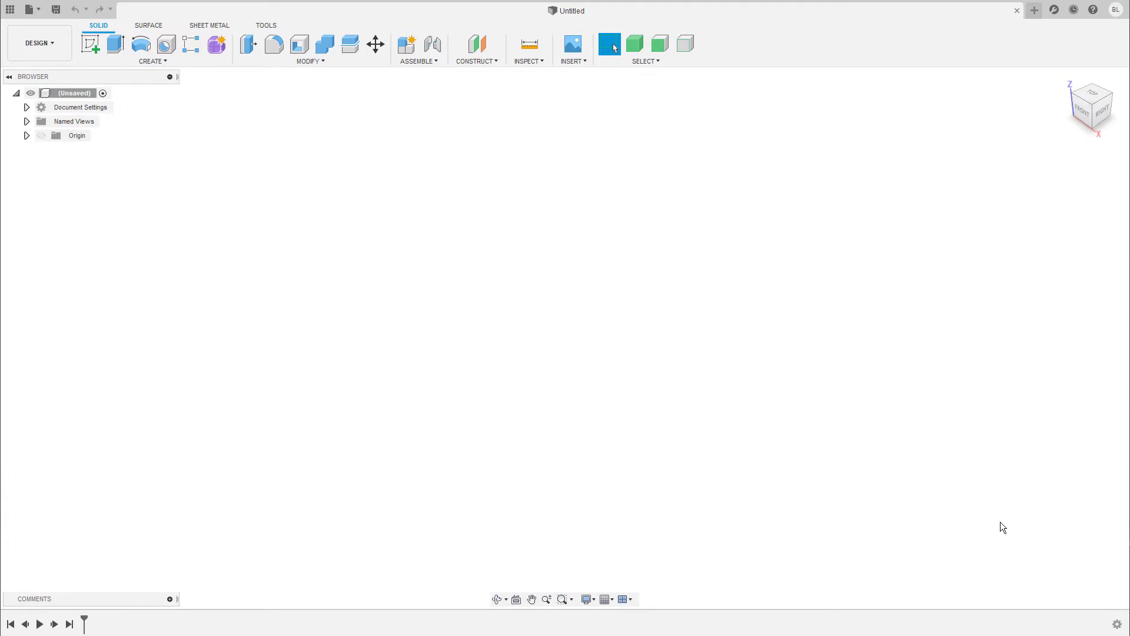
Expand the Origin, Named Views and Document Settings folders in the browser.
click(1116, 623)
click(27, 135)
click(27, 121)
click(27, 107)
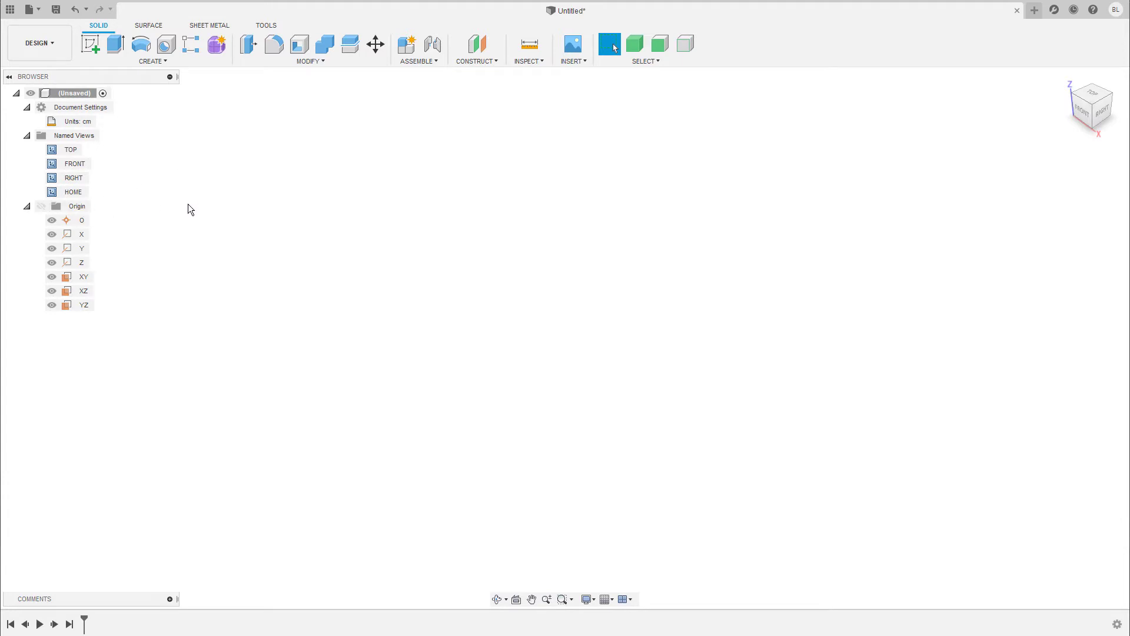
Leave the active units at Centimeter and make the origin planes and axes visible.
click(101, 122)
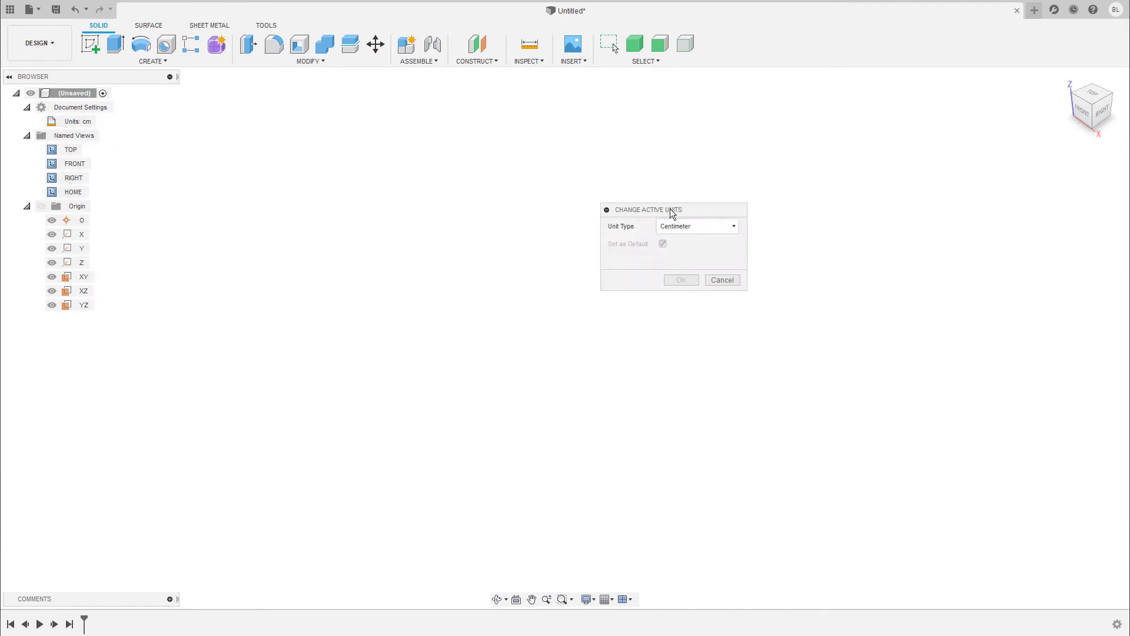
drag(663, 209, 634, 207)
click(677, 226)
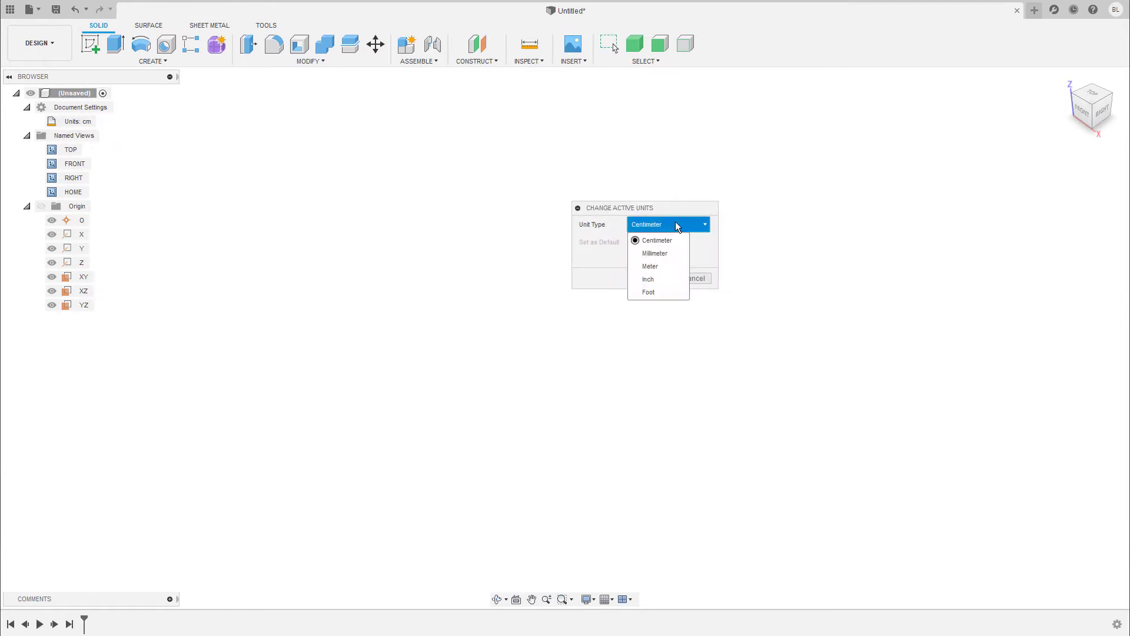
click(612, 225)
click(696, 278)
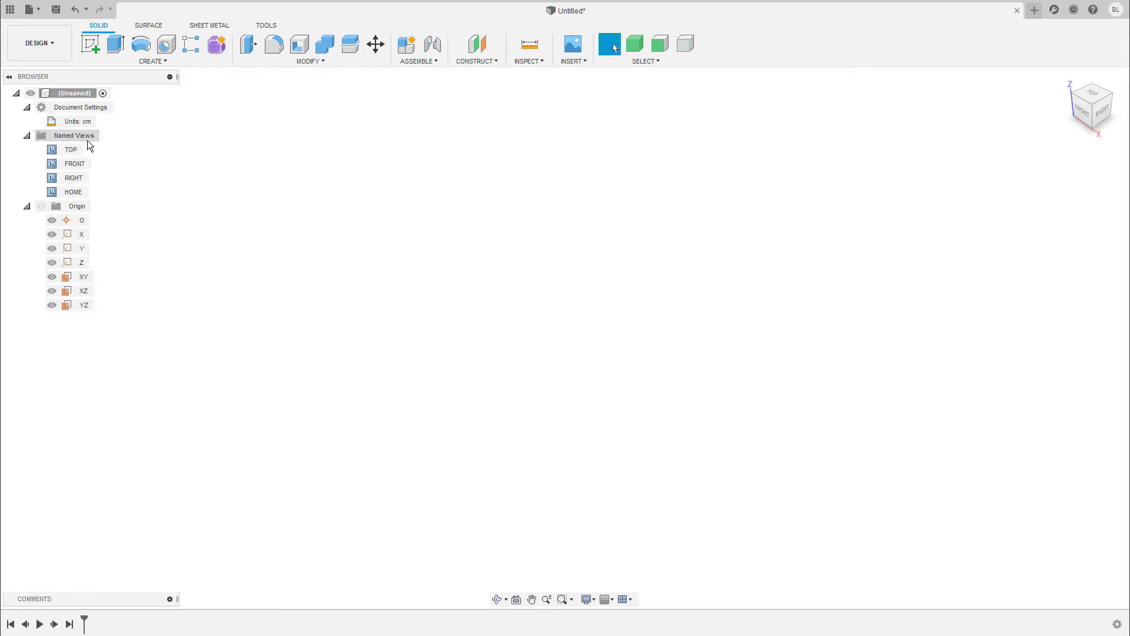
click(40, 207)
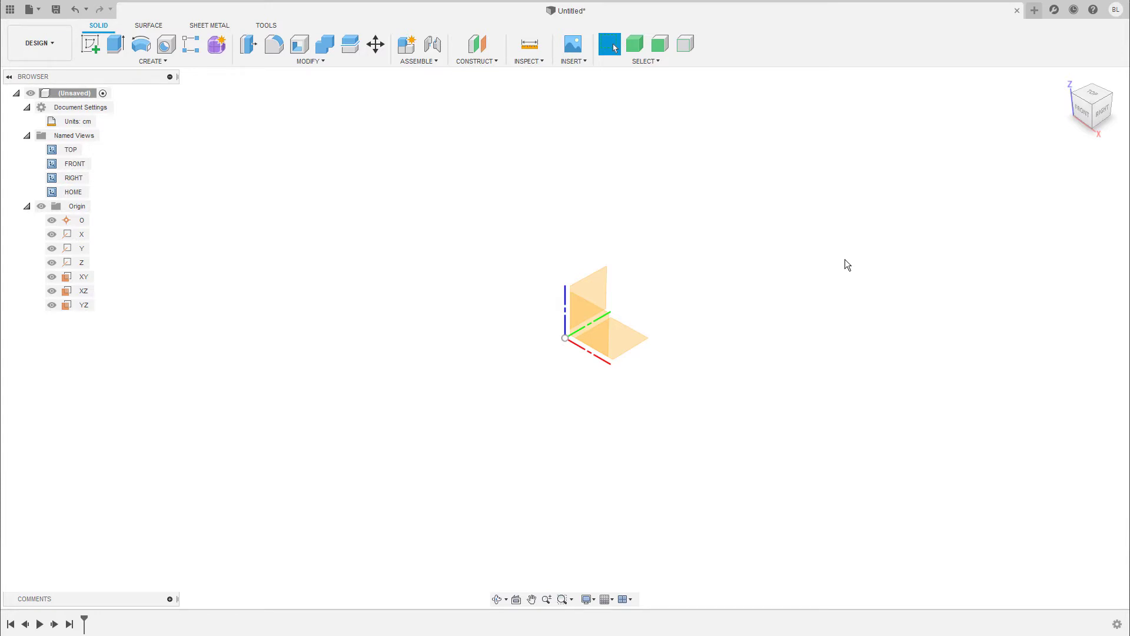
Create a box on the XY plane about 5.6 × 4.7 cm, 5 cm tall.
click(176, 61)
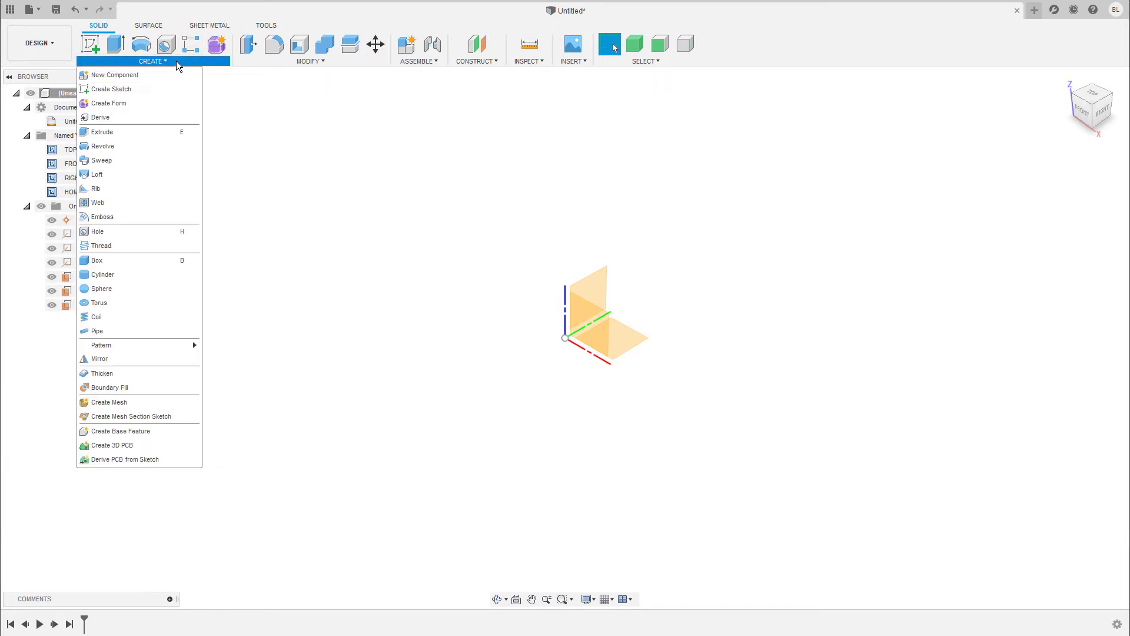
click(112, 274)
click(84, 277)
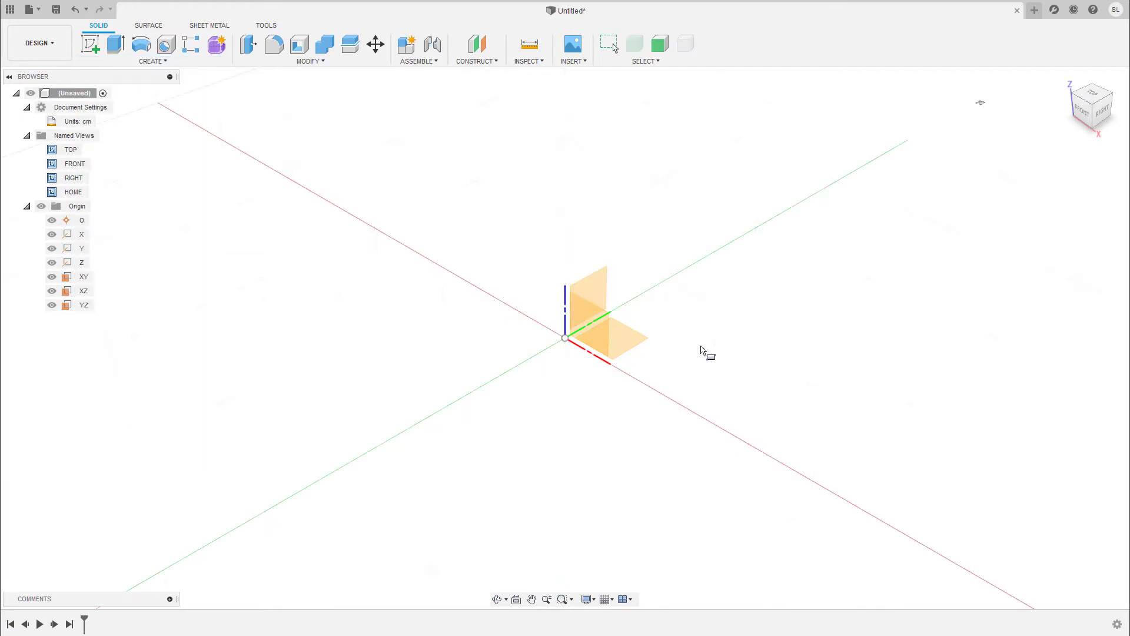
click(635, 351)
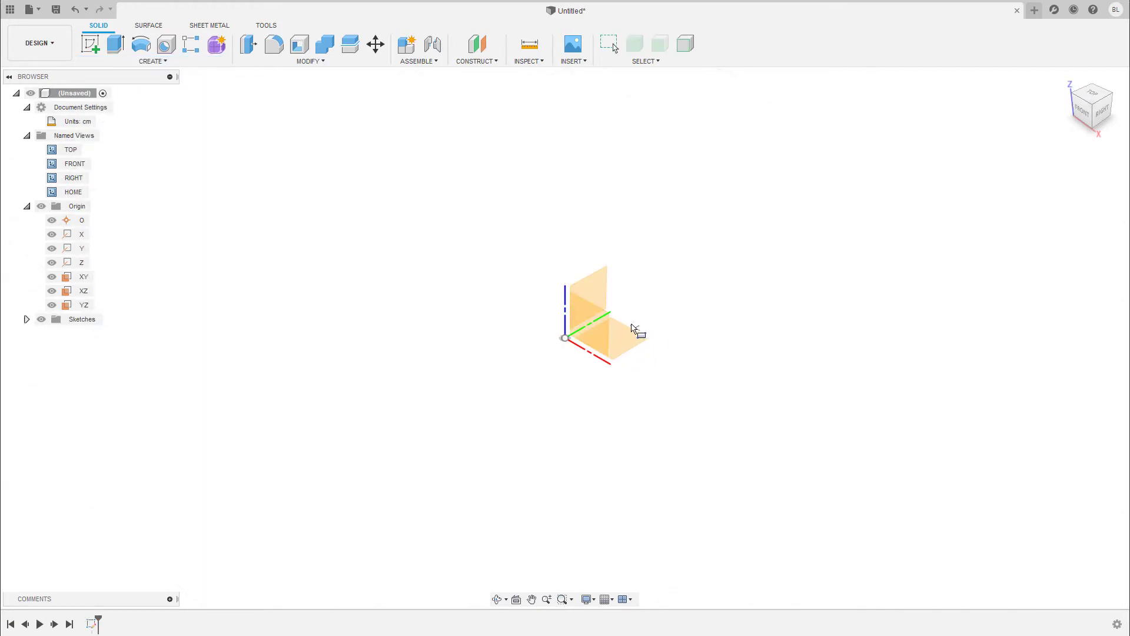
click(669, 457)
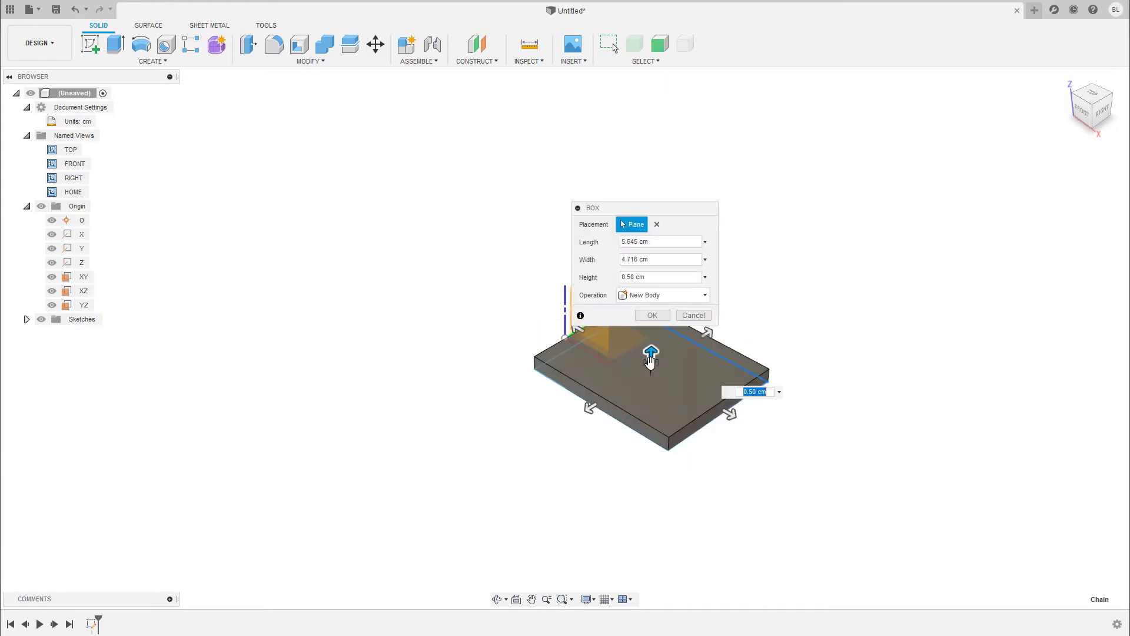
drag(665, 217, 1027, 193)
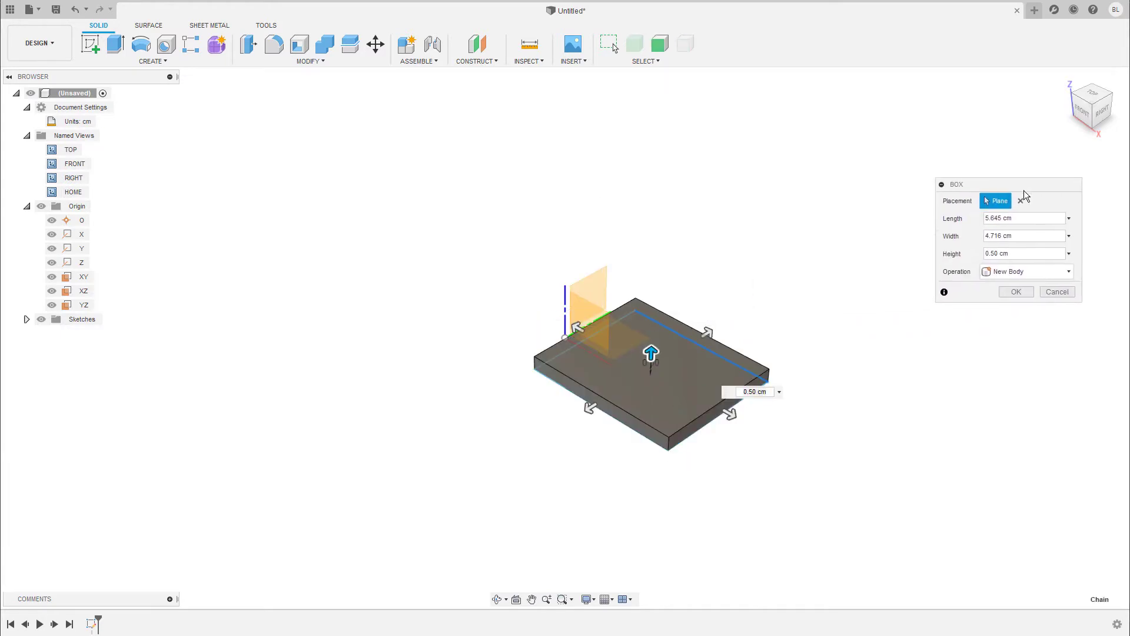
drag(647, 362, 656, 230)
click(1013, 292)
shift+middle_drag(736, 327, 658, 333)
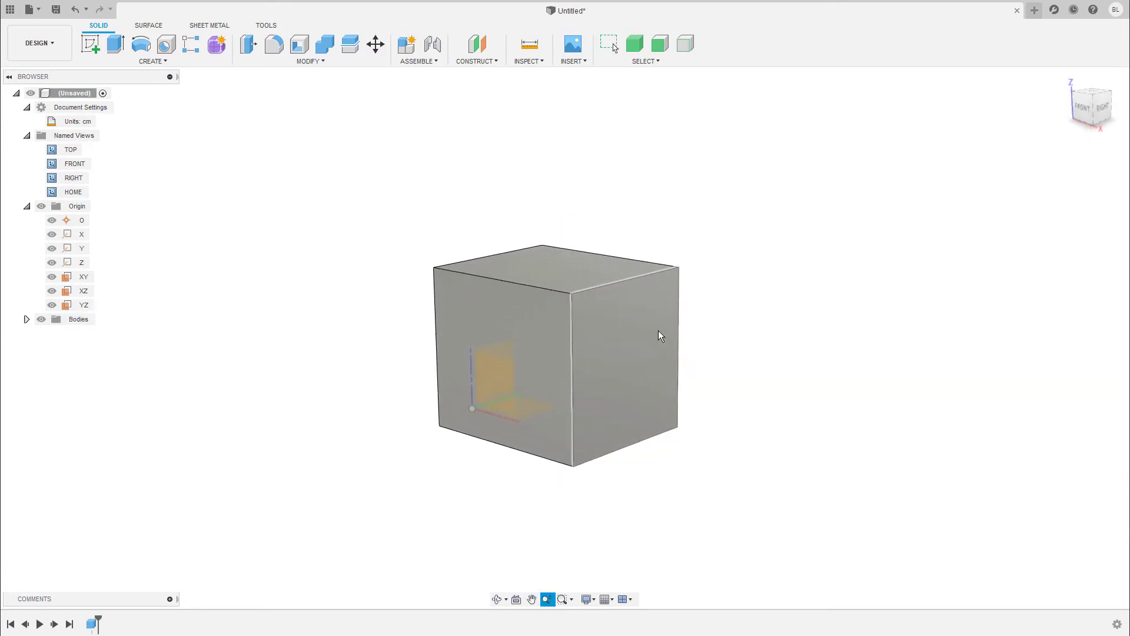
Hide the origin and collapse the Origin, Named Views and Document Settings folders.
click(42, 206)
click(27, 206)
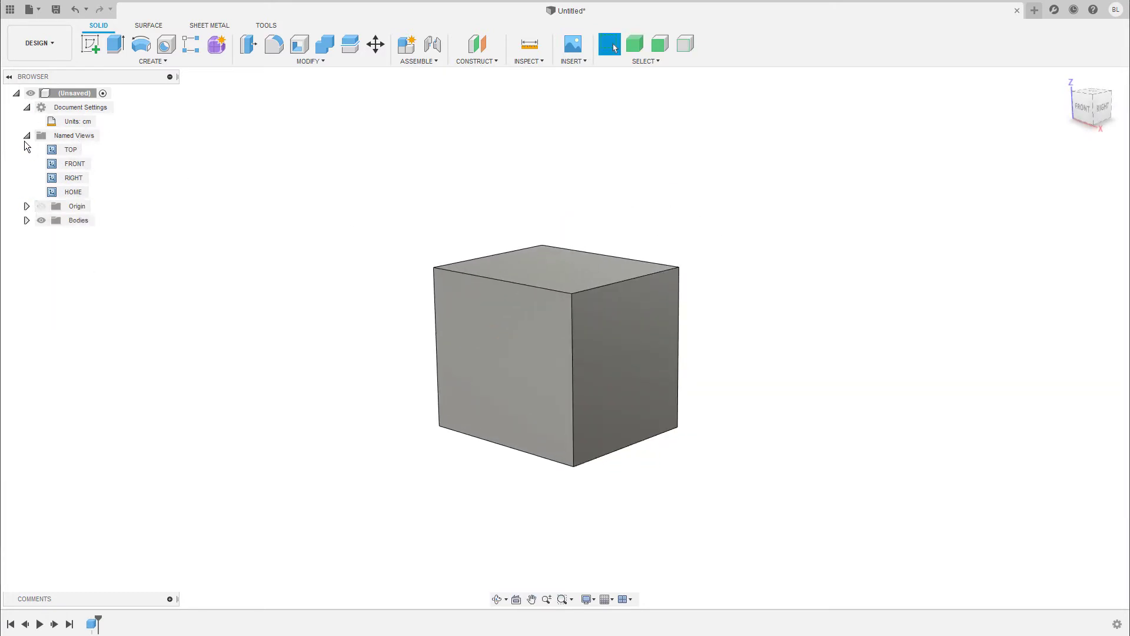
click(27, 136)
click(27, 107)
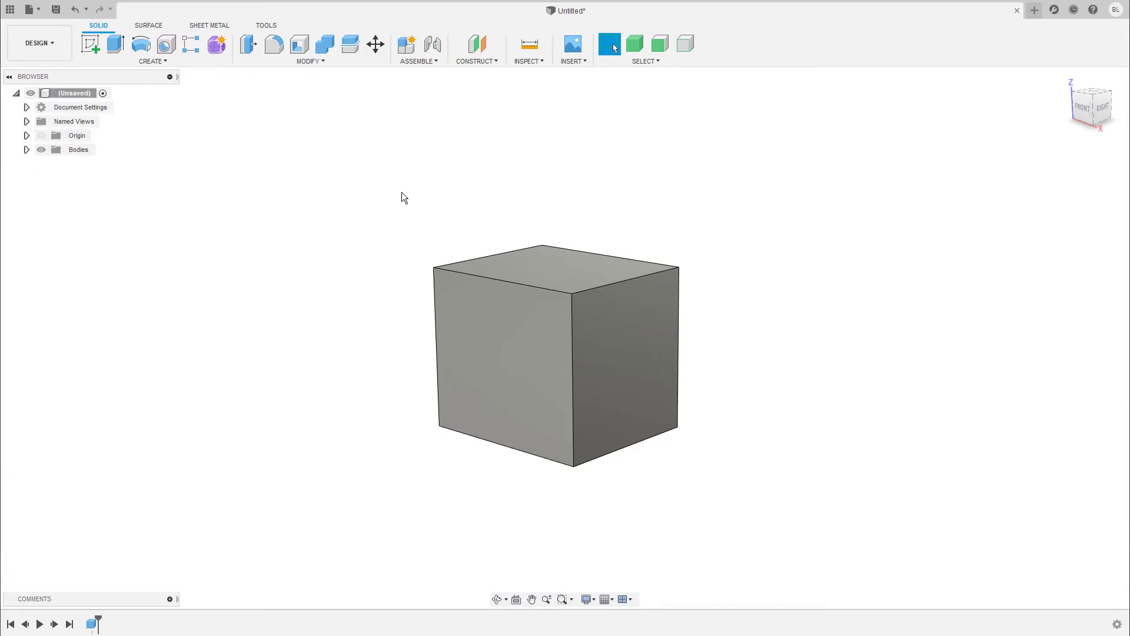
mouse_move(399, 200)
shift+middle_down()
mouse_move(361, 211)
mouse_move(378, 197)
shift+middle_up()
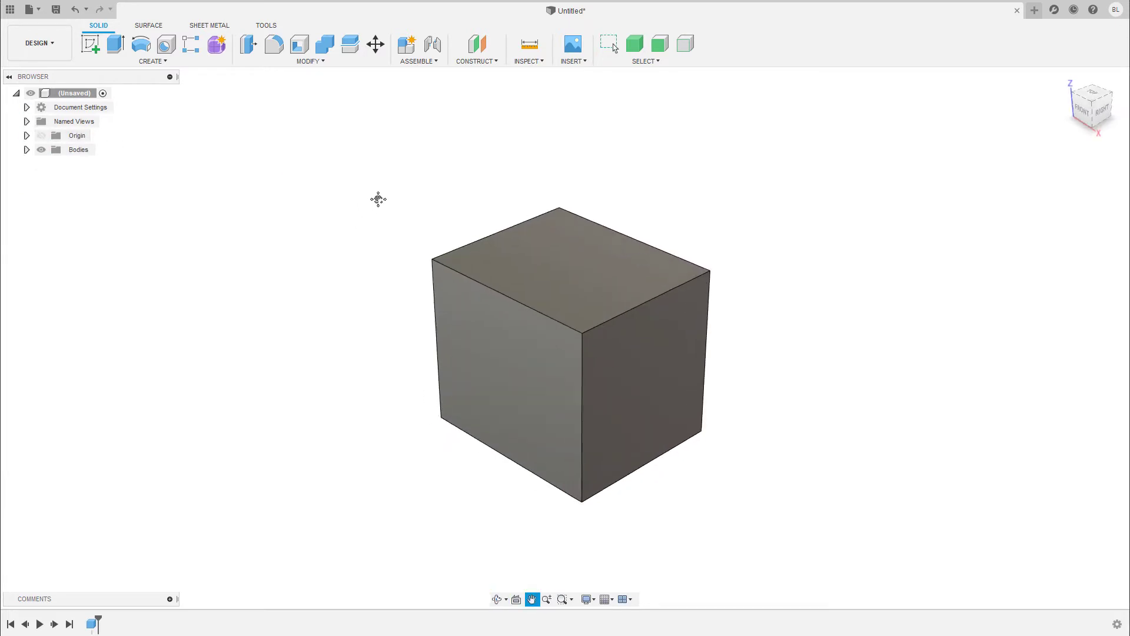
Expand Bodies and inspect Body1 from a few tilted angles.
click(26, 150)
click(91, 166)
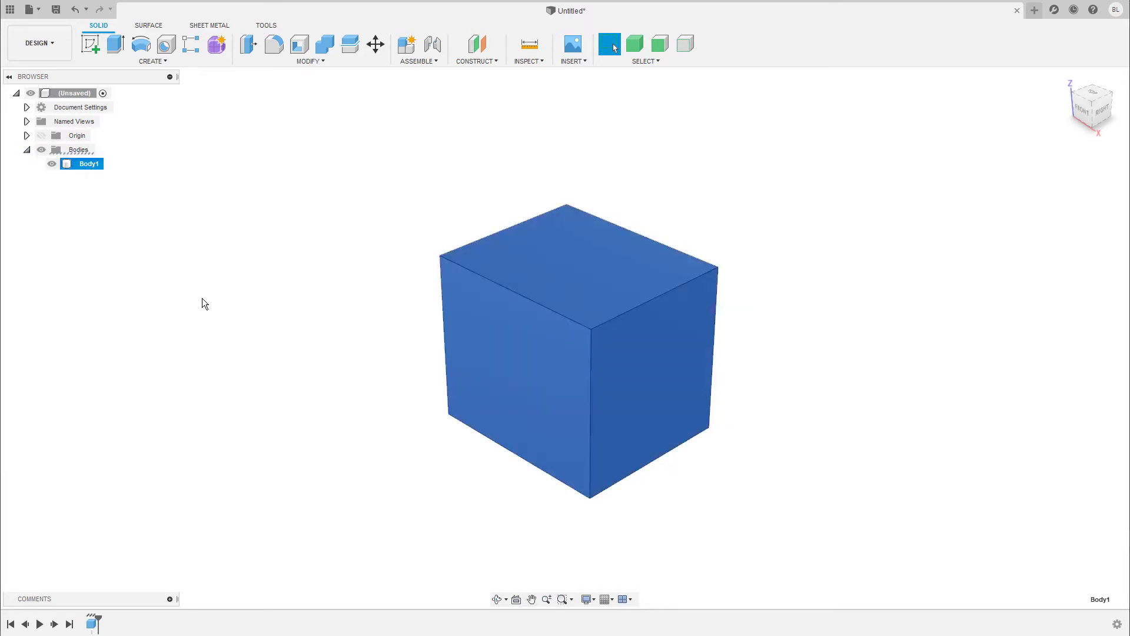
shift+middle_drag(210, 316, 205, 263)
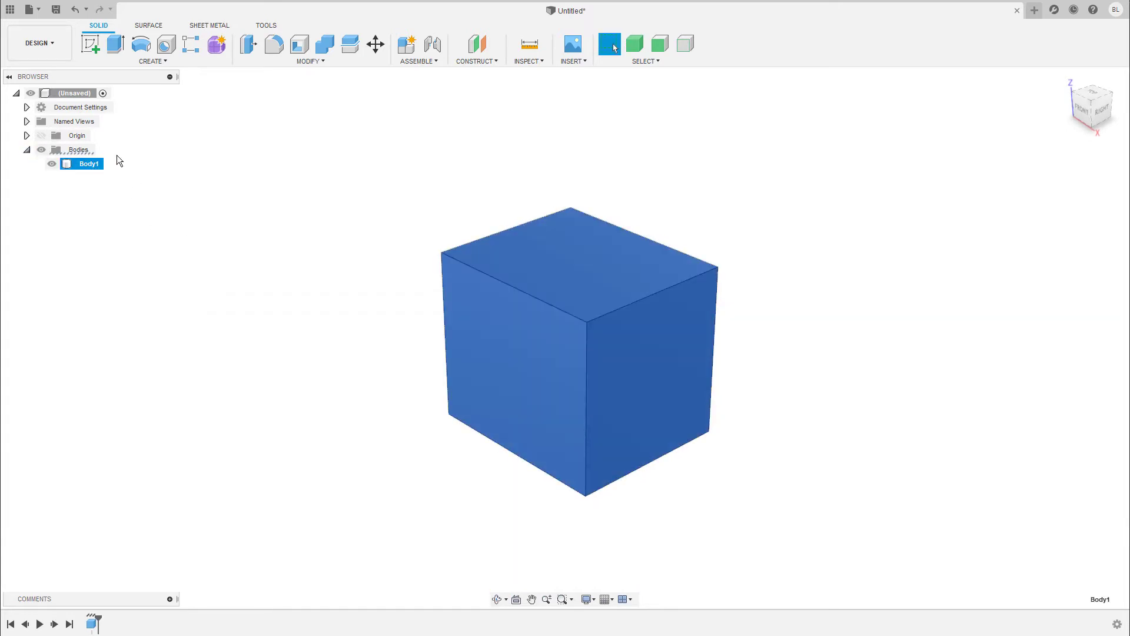
shift+middle_drag(765, 347, 808, 357)
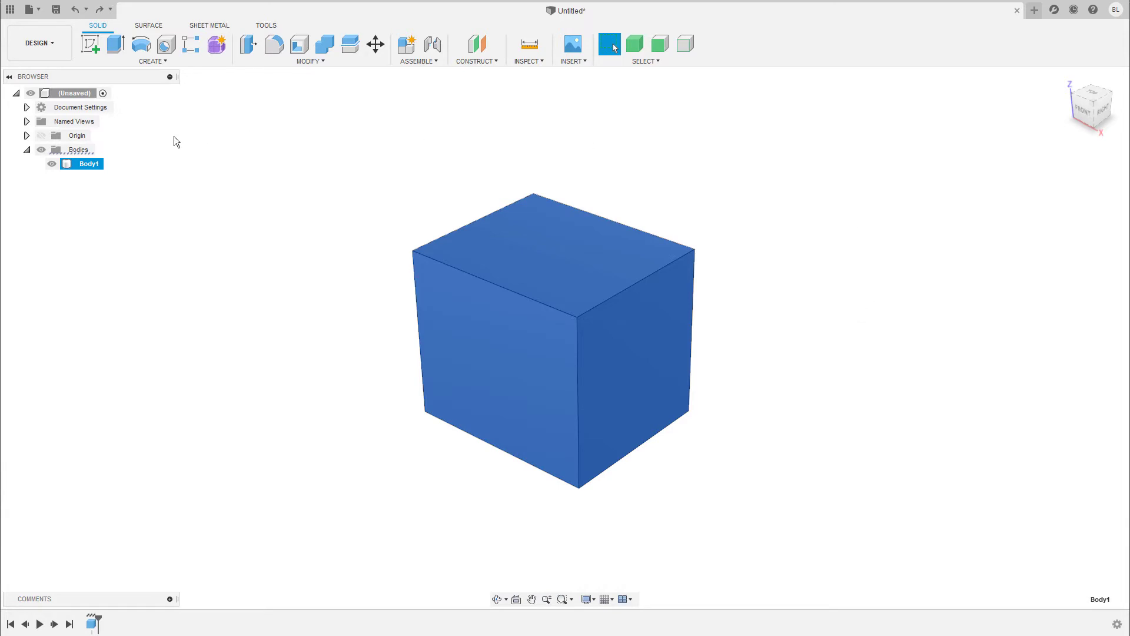
click(239, 203)
shift+middle_drag(239, 204, 298, 220)
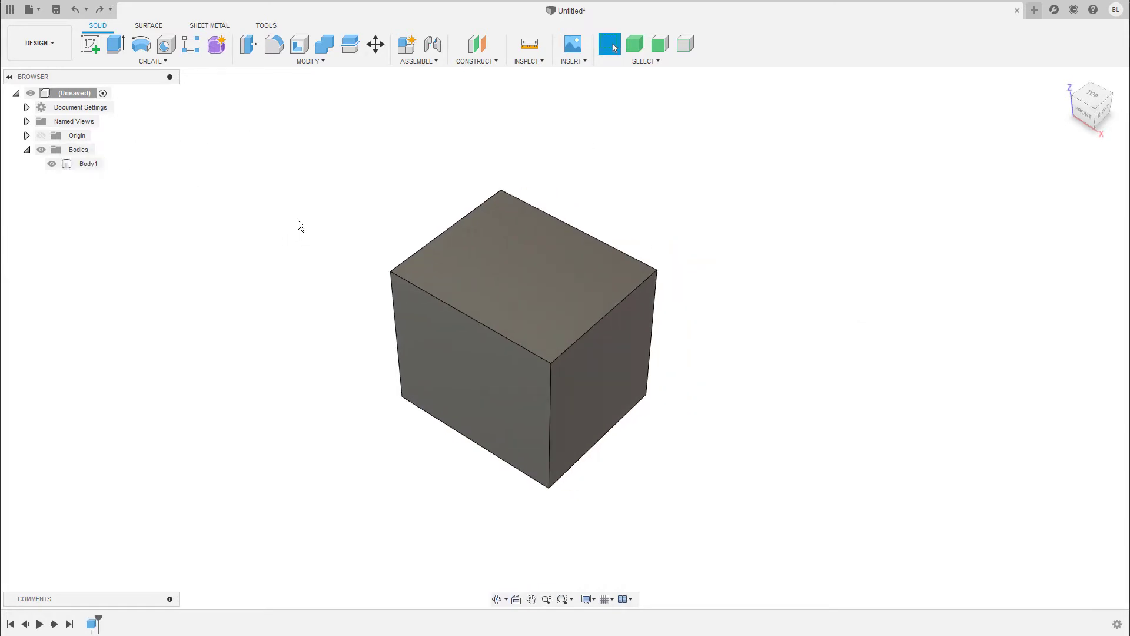
From the top view, sketch a vertical line with a tangent arc beside the box.
click(1091, 97)
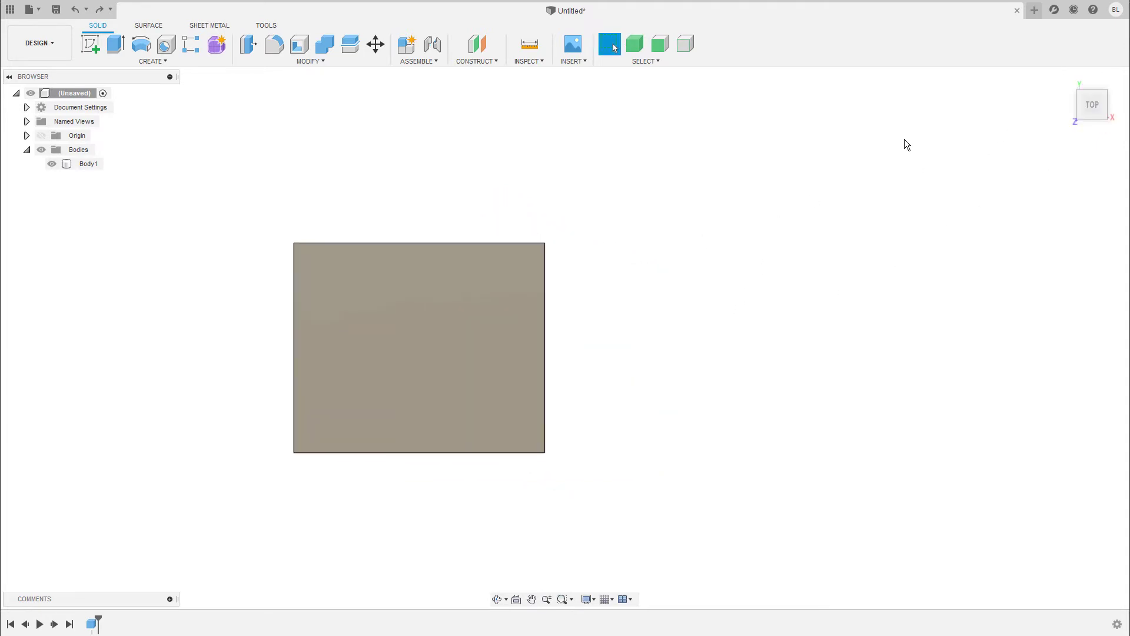
click(704, 269)
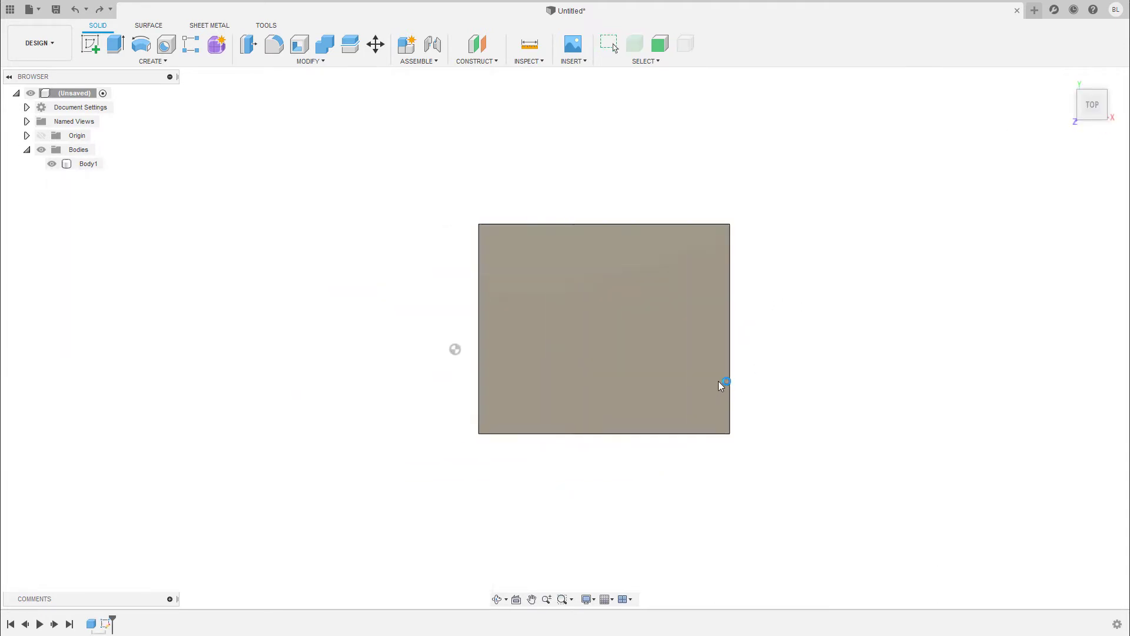
click(766, 228)
click(766, 423)
drag(766, 424, 851, 438)
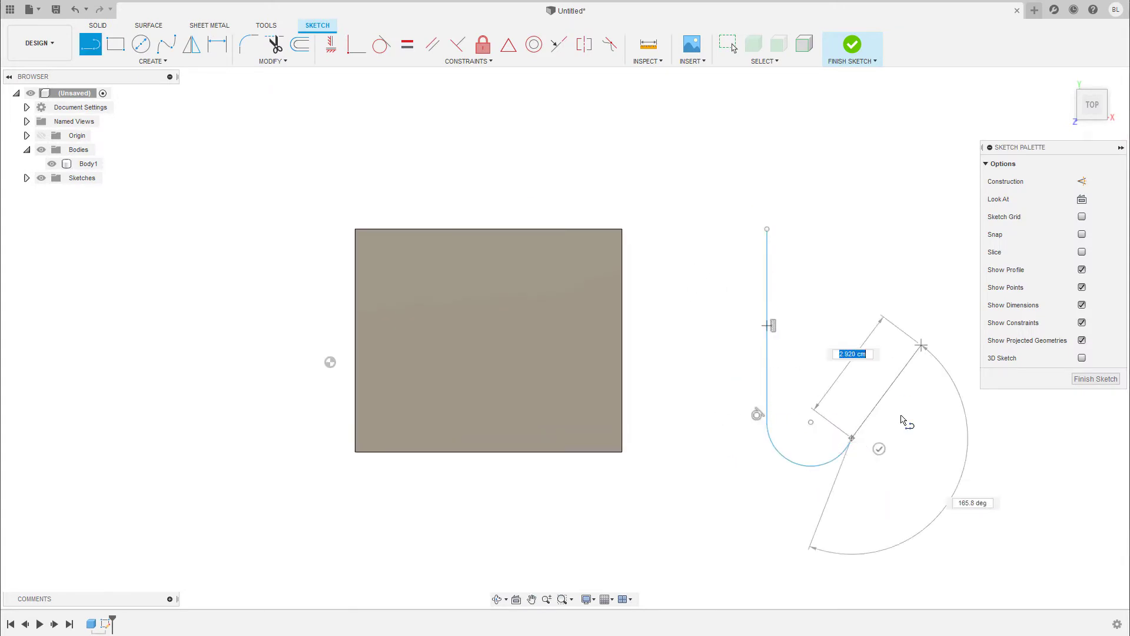
mouse_move(735, 484)
shift+middle_down()
mouse_move(730, 396)
mouse_move(757, 391)
mouse_move(740, 375)
shift+middle_up()
click(842, 54)
Extrude the curve into a 2.90 cm surface body, Body2.
click(152, 26)
click(155, 62)
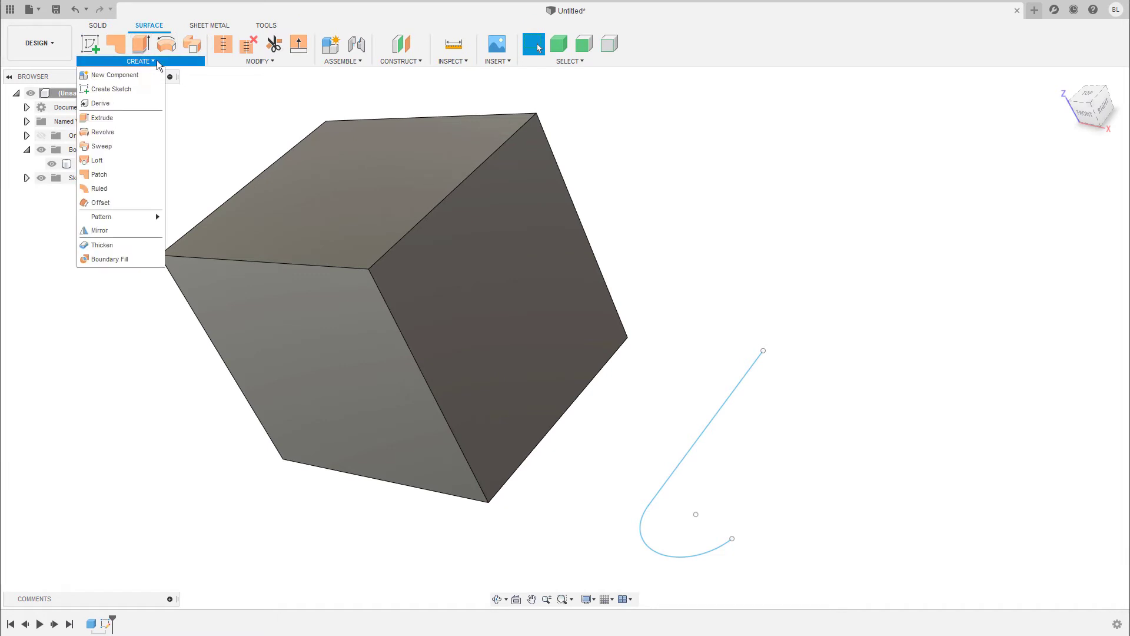
click(122, 119)
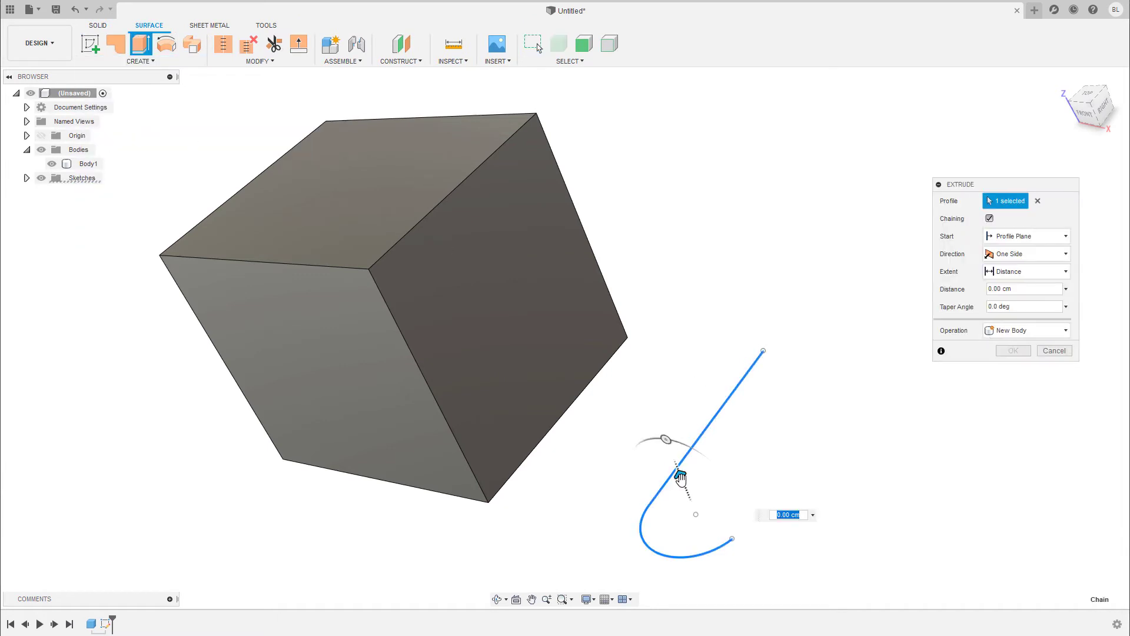
drag(682, 465, 644, 321)
shift+middle_drag(644, 320, 600, 341)
click(1025, 350)
shift+middle_drag(238, 209, 529, 181)
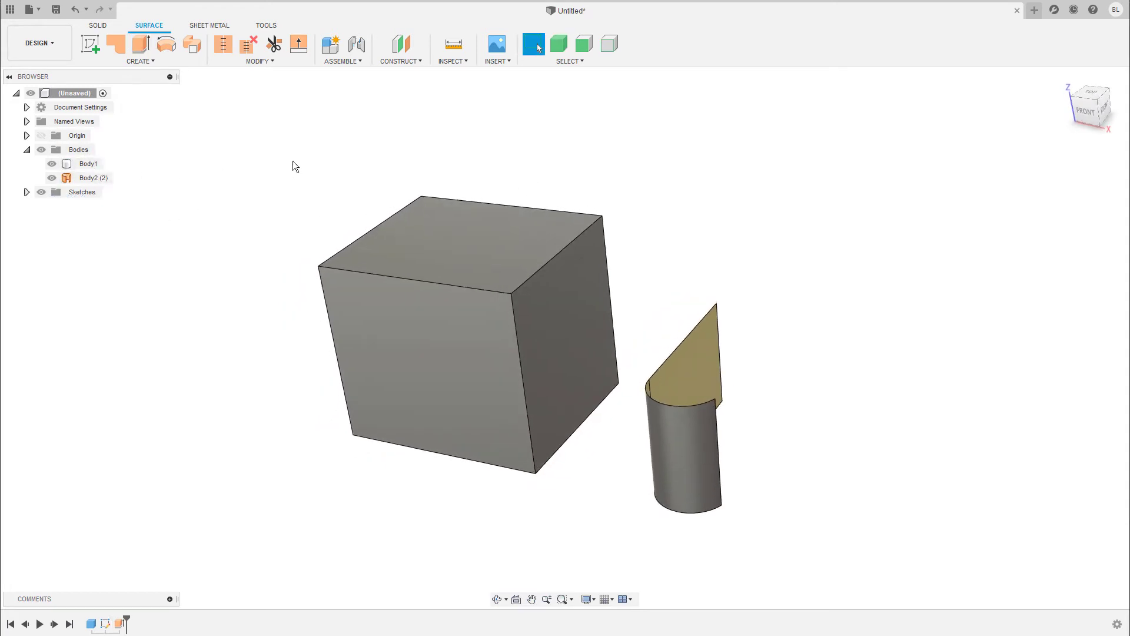
click(97, 178)
click(795, 310)
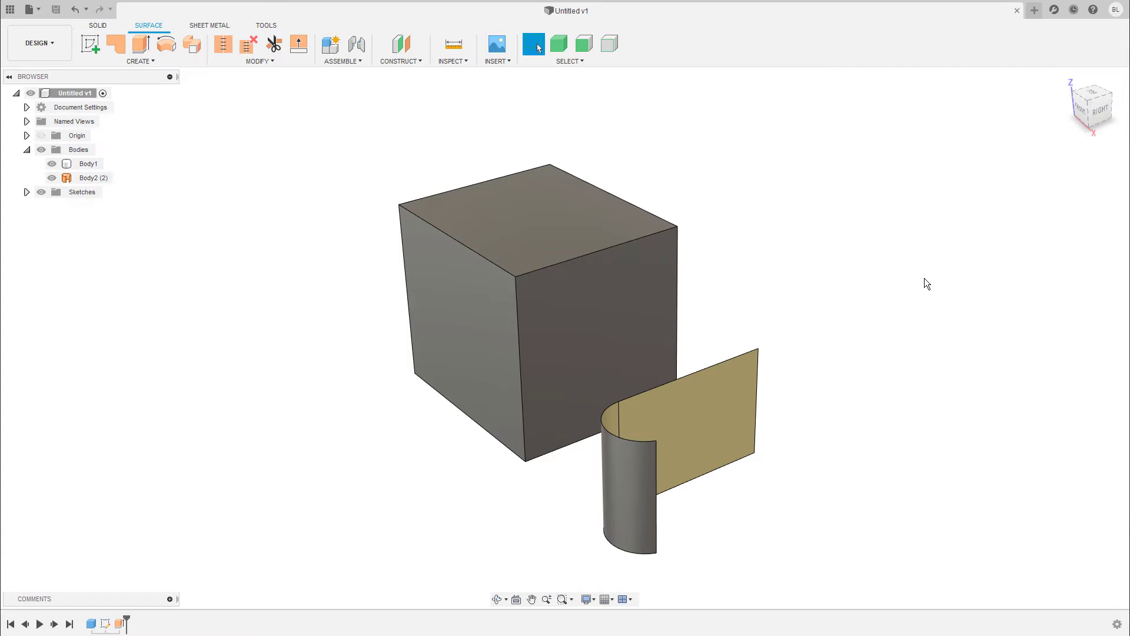
In a new design, extrude a small origin-centred circle on XY into an 8 cm shaft.
key(ctrl+n)
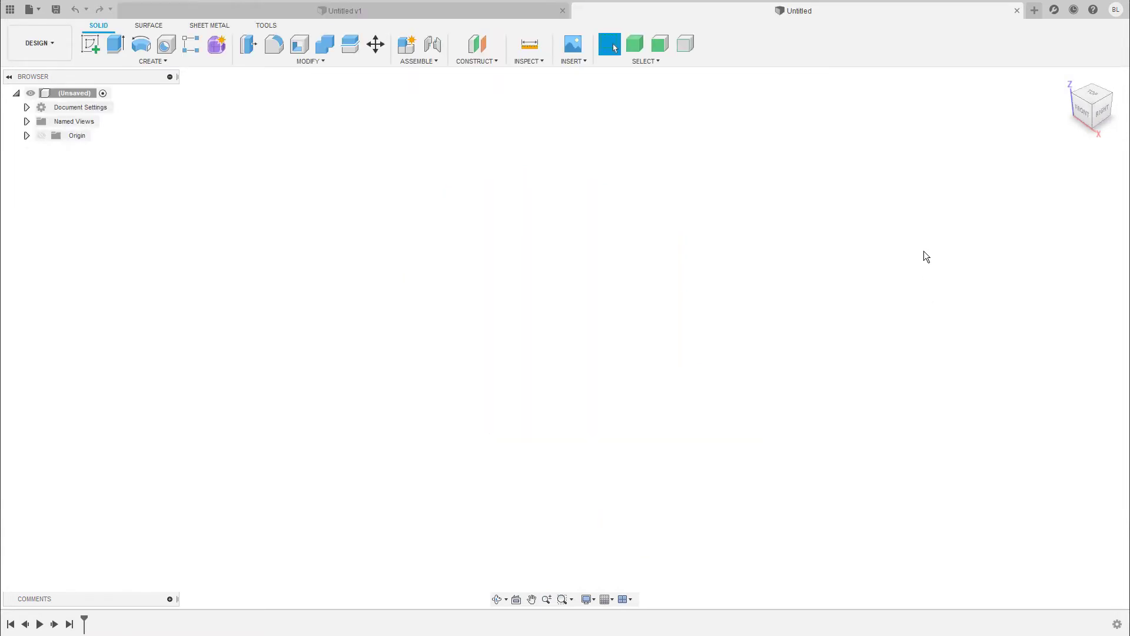
click(93, 43)
click(640, 341)
key(c)
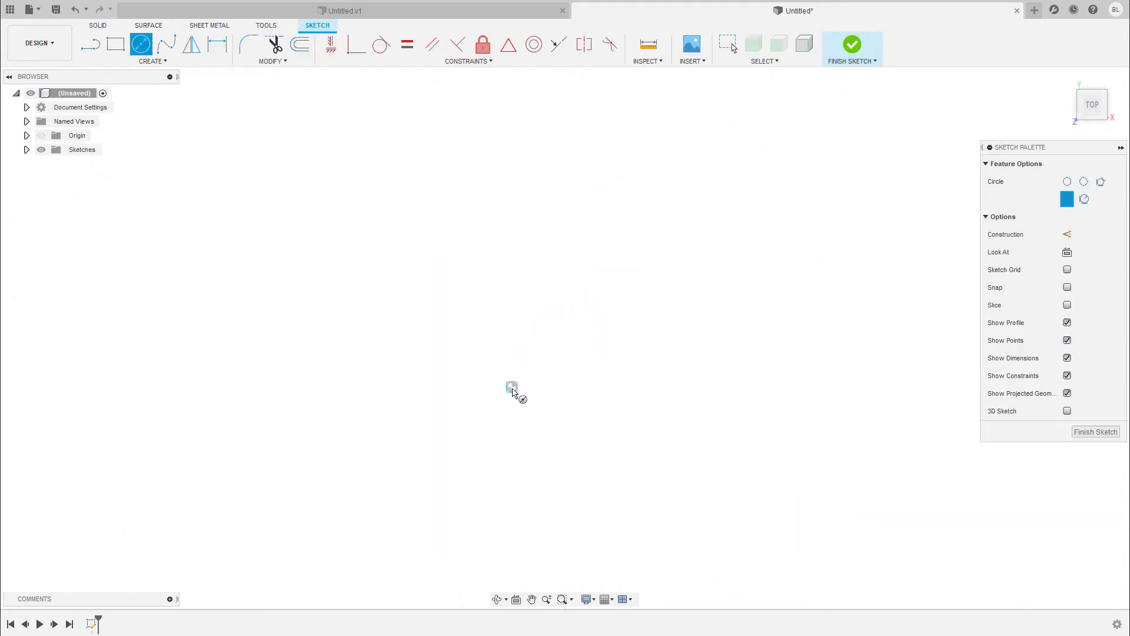
click(510, 387)
click(518, 401)
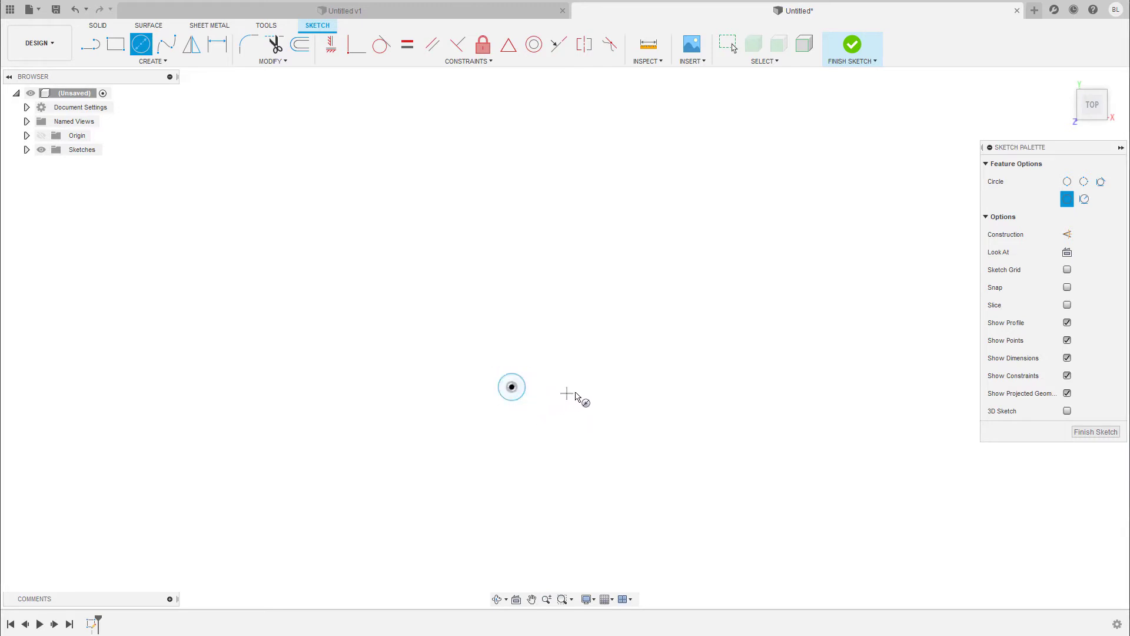
key(q)
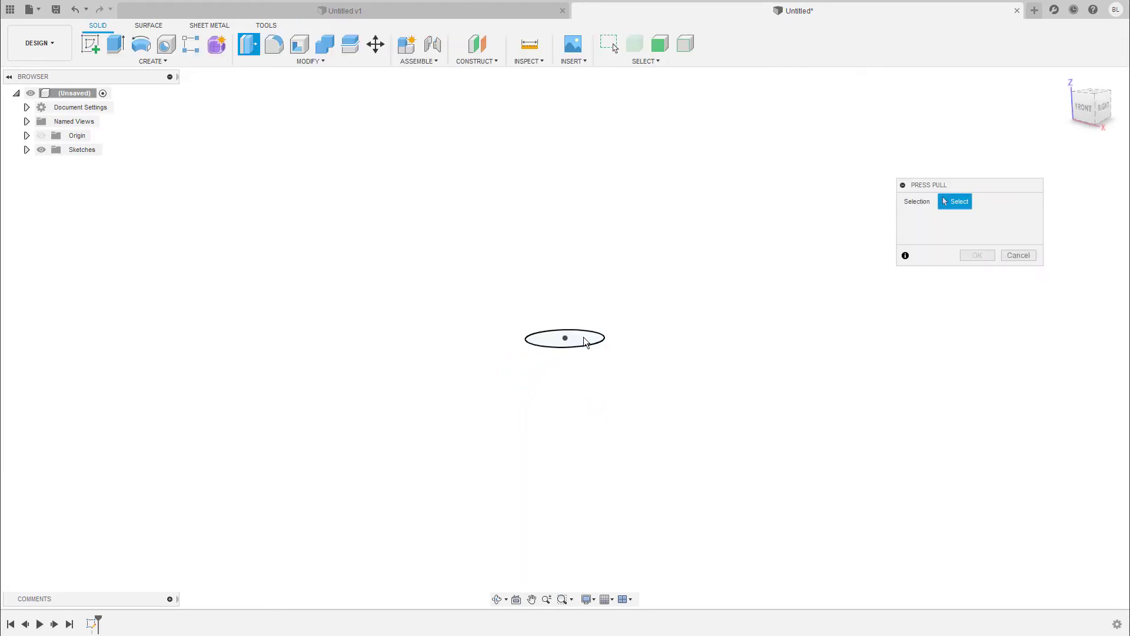
click(583, 339)
scroll(653, 434, down, 3)
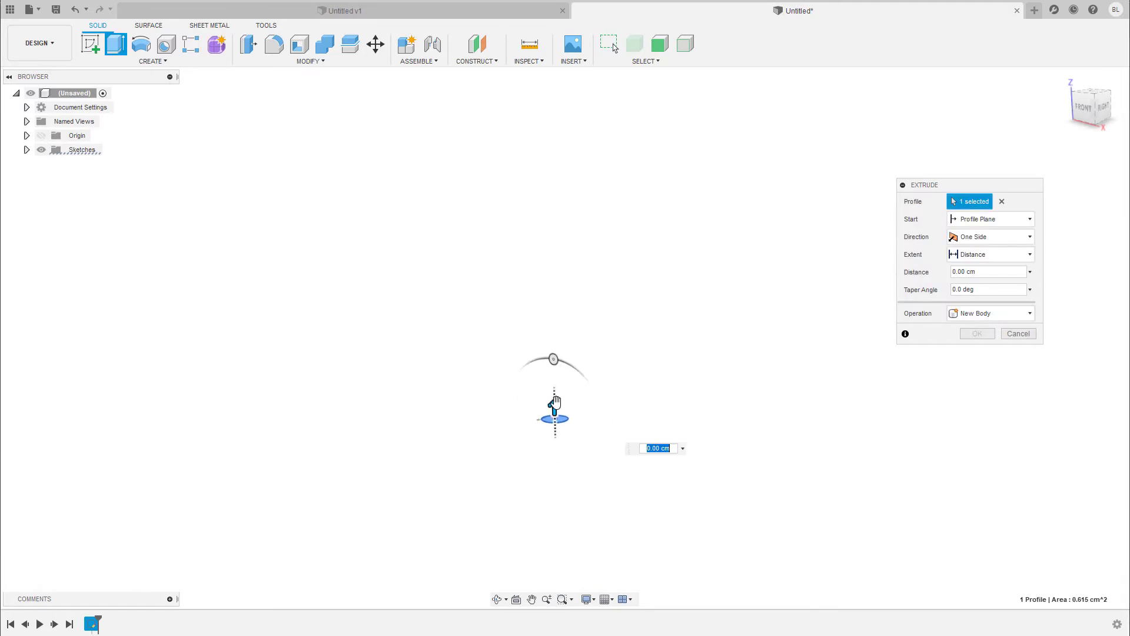
drag(552, 398, 564, 162)
key(Return)
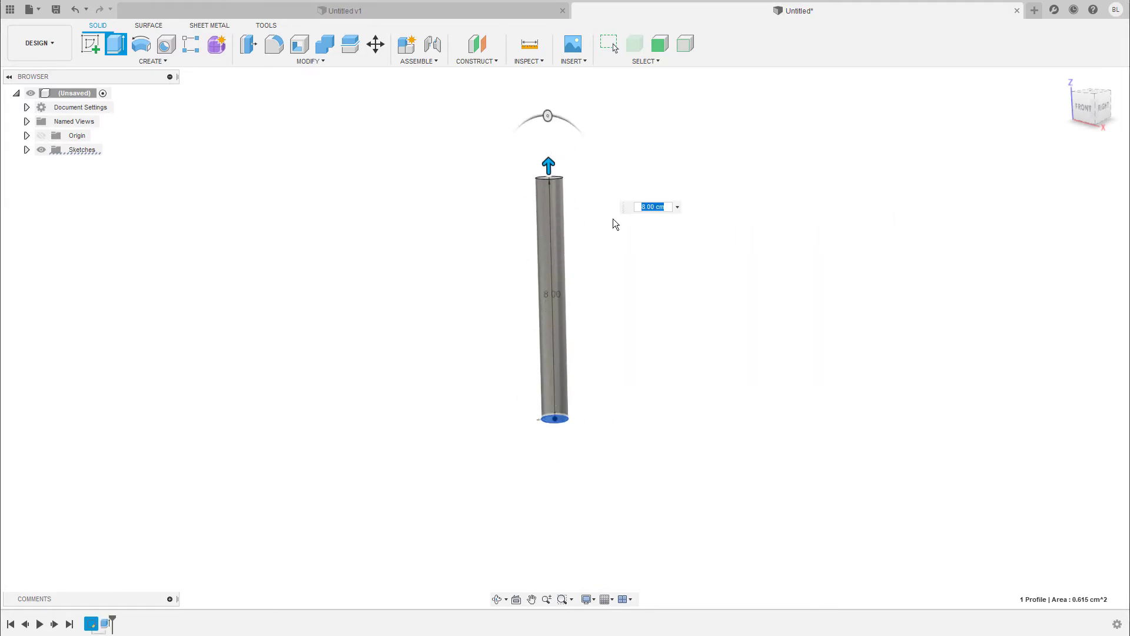
Sketch a larger circle on the shaft's top face and extrude it 1 cm as a joined head.
shift+middle_drag(698, 303, 600, 260)
click(550, 282)
key(c)
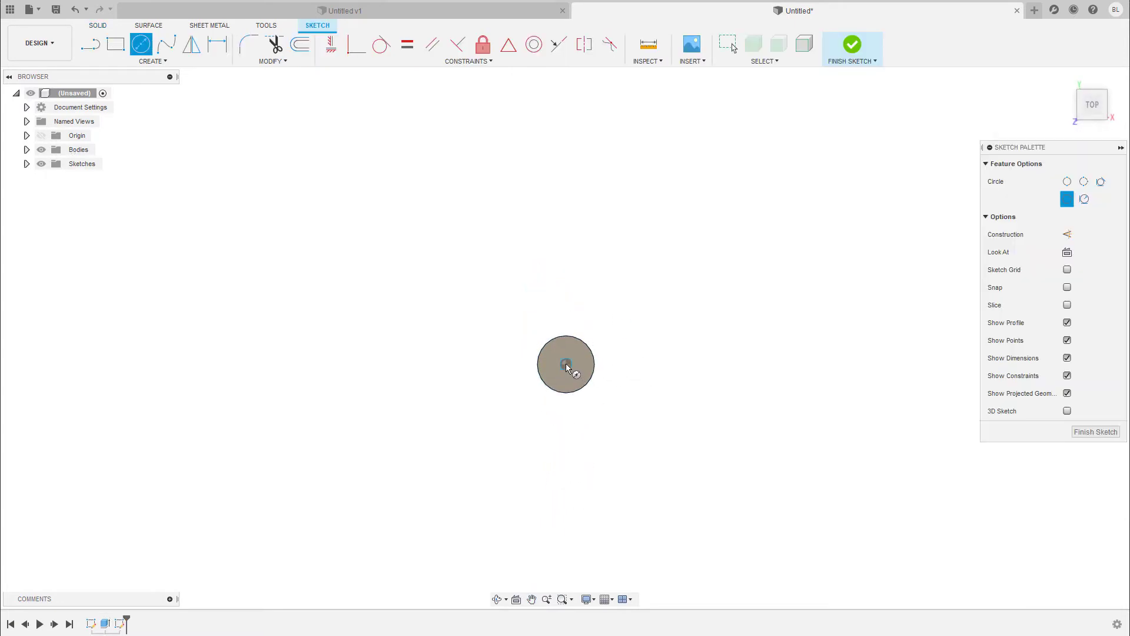
click(568, 369)
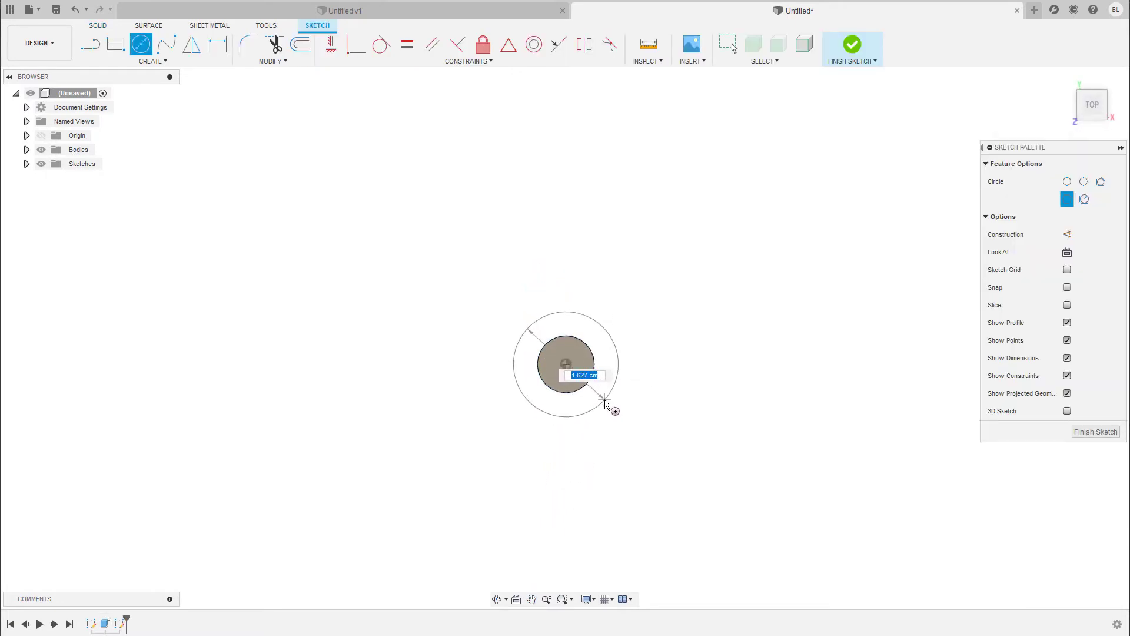
click(606, 405)
key(q)
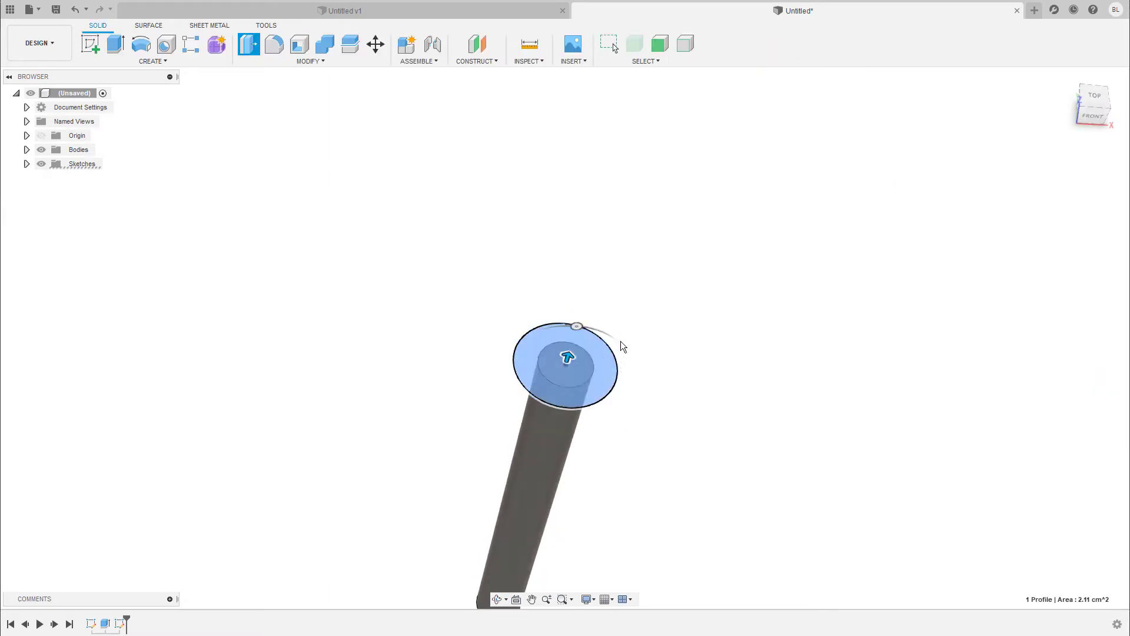
click(600, 363)
drag(546, 312, 583, 324)
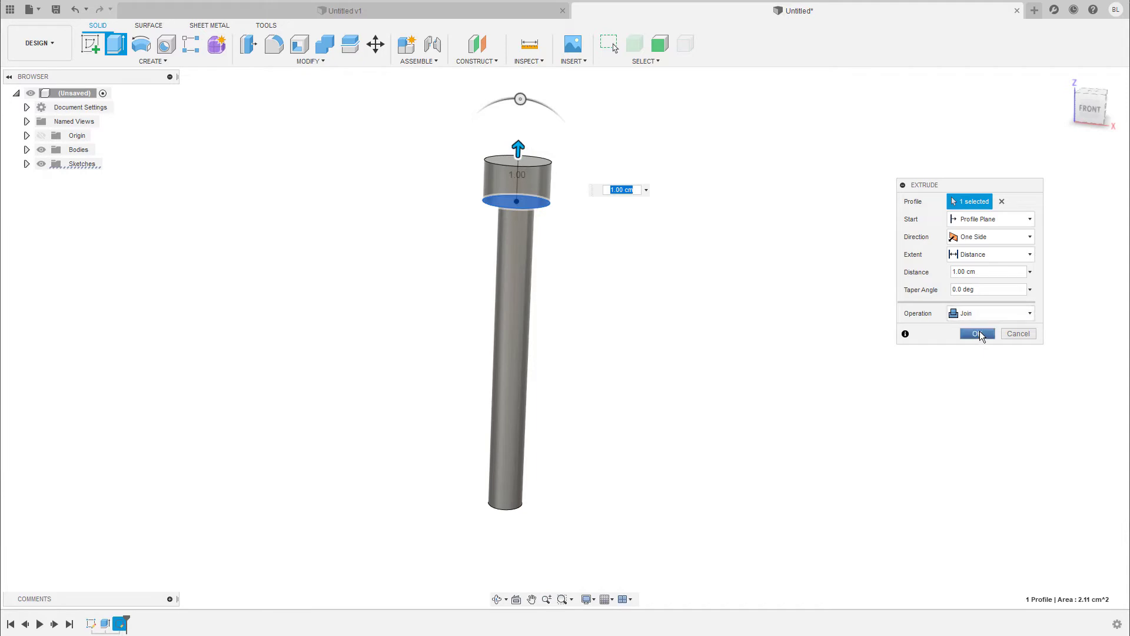
click(979, 334)
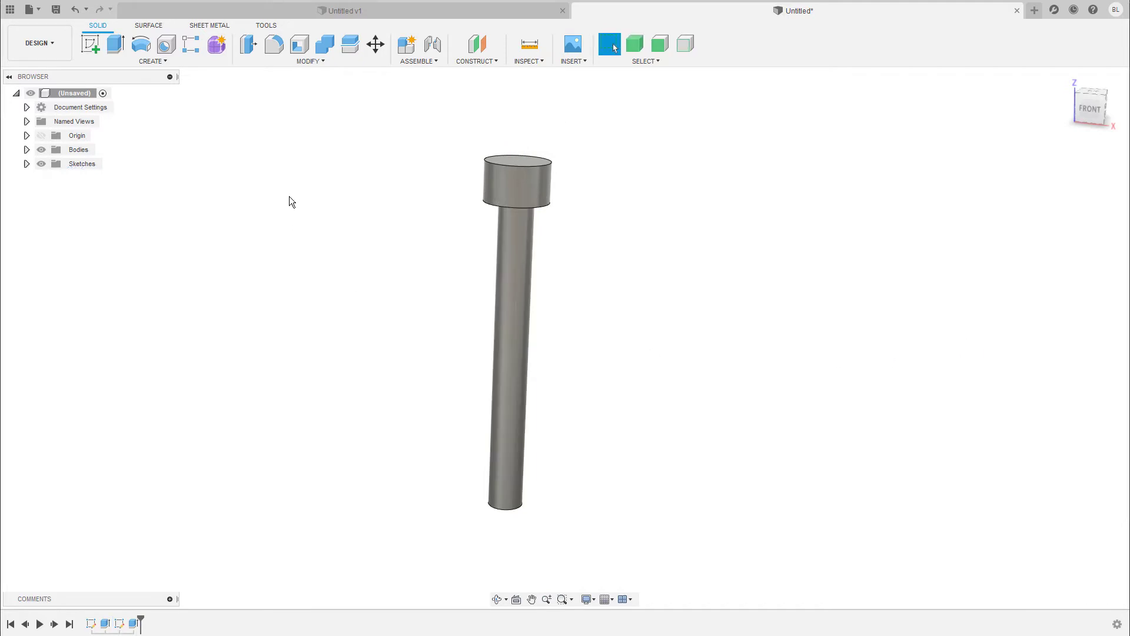
Expand Bodies and Sketches and review Body1, Sketch1 and Sketch2.
click(26, 150)
click(90, 164)
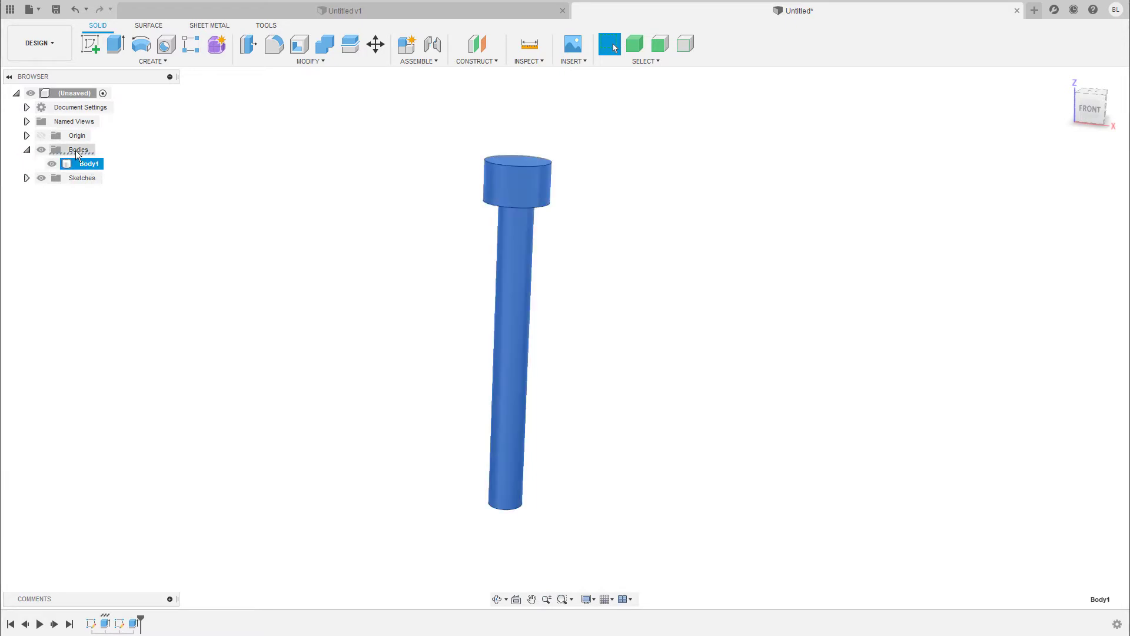
click(249, 225)
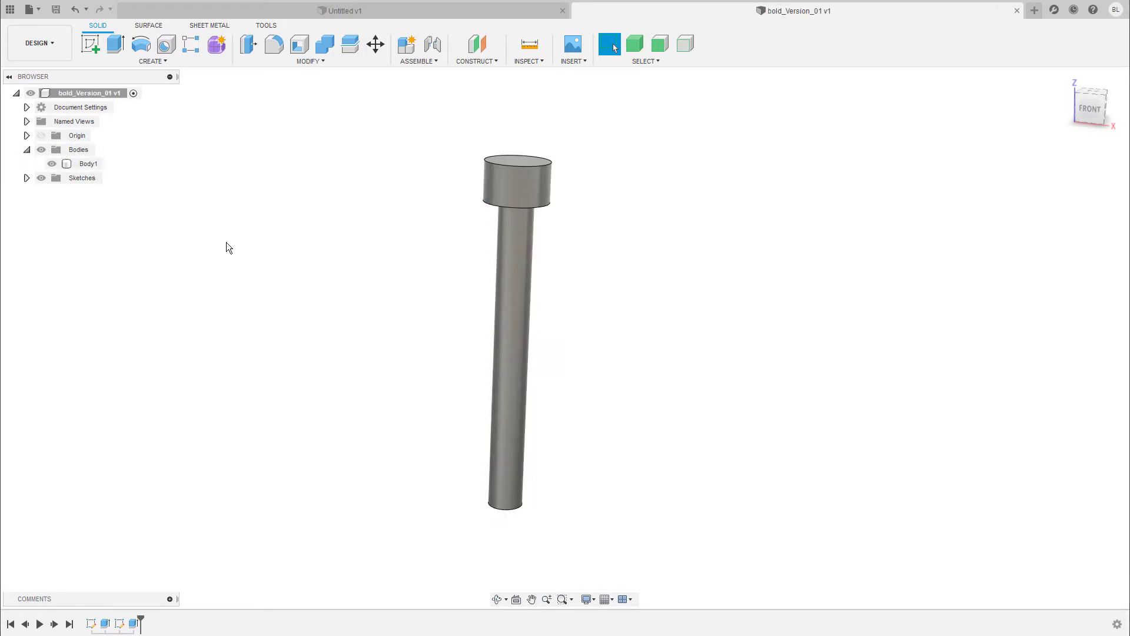
click(26, 178)
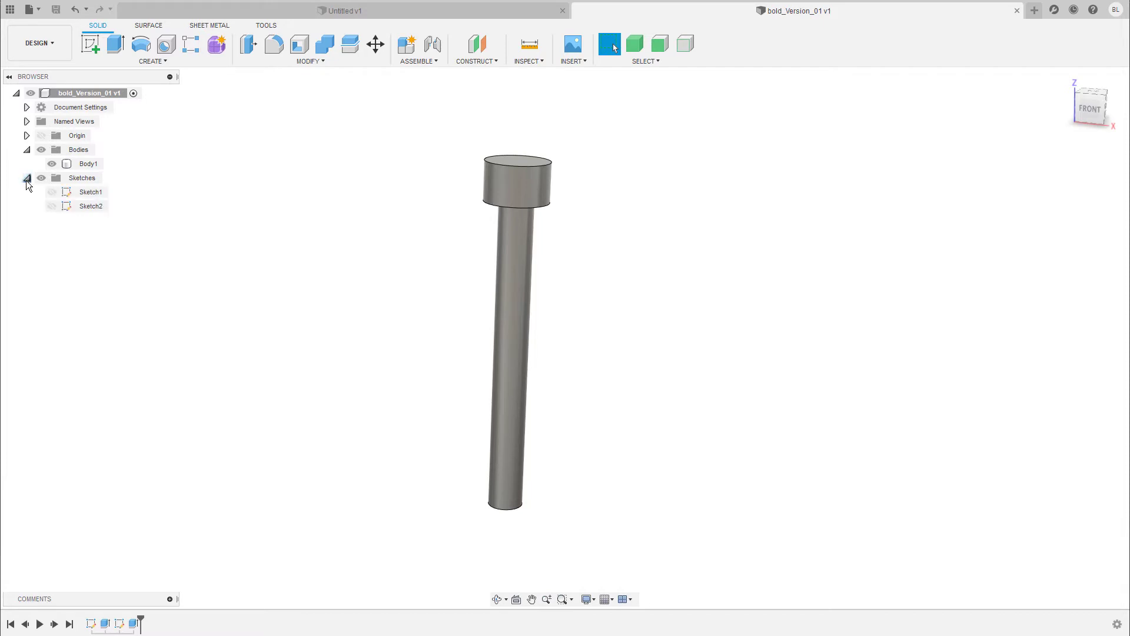
click(93, 194)
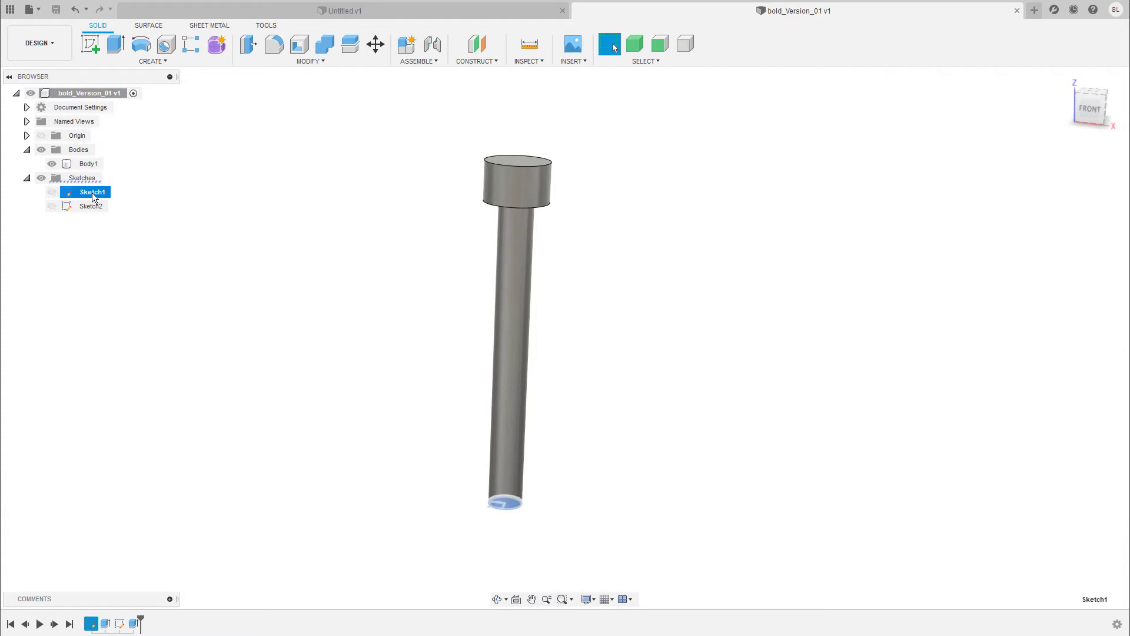
click(92, 207)
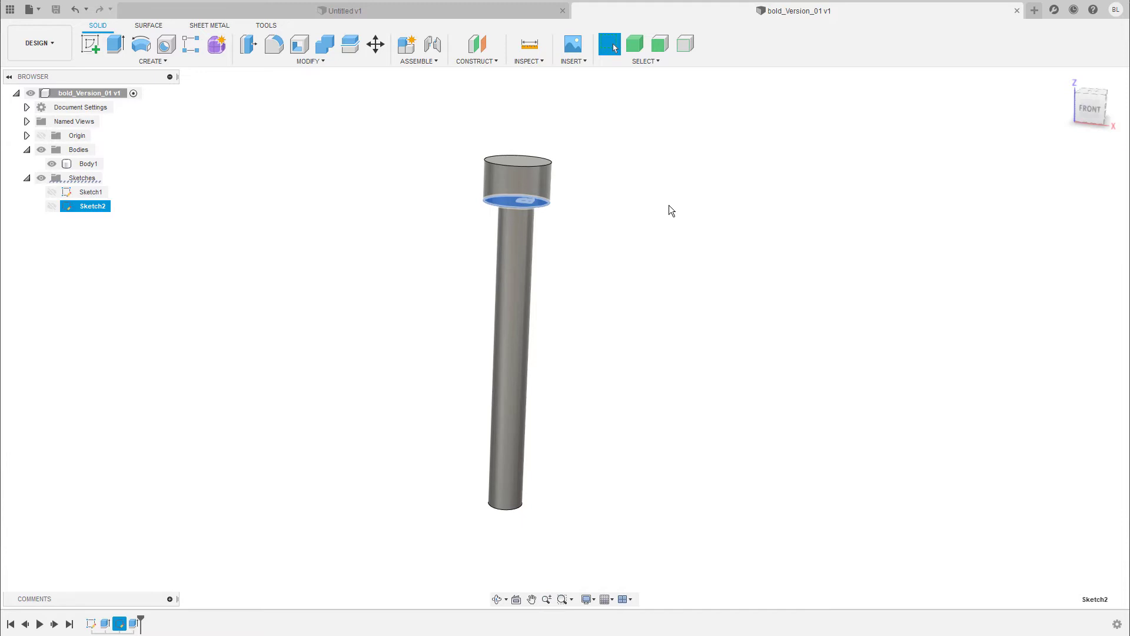
click(512, 184)
click(464, 183)
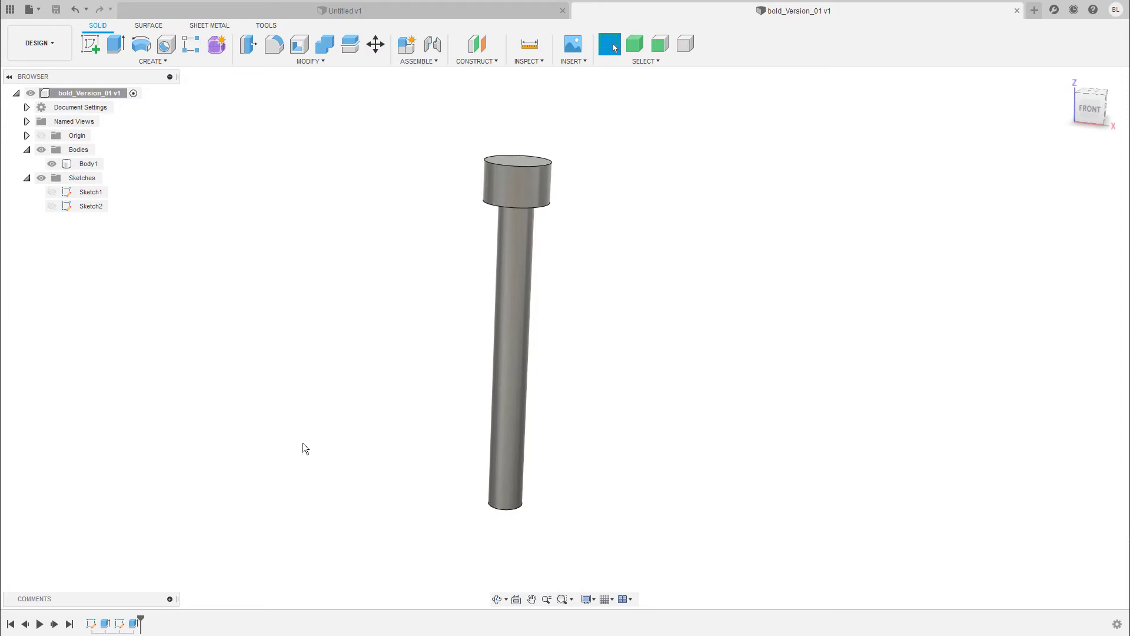
Orbit around the bolt and highlight Body1 once more.
shift+middle_drag(303, 443, 876, 333)
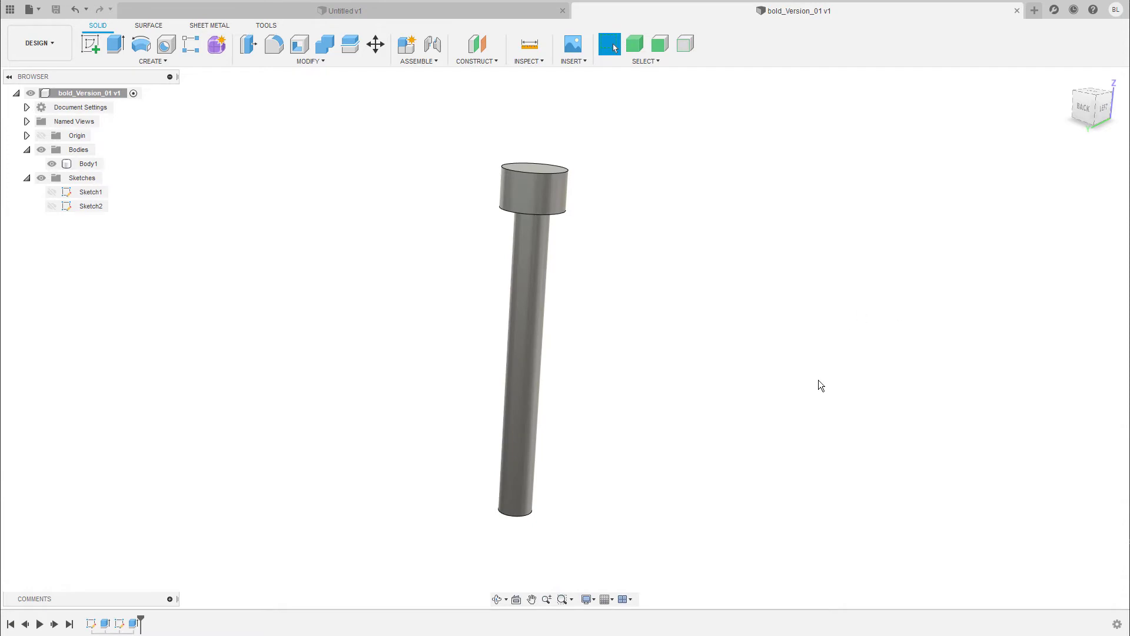
shift+middle_drag(818, 380, 845, 313)
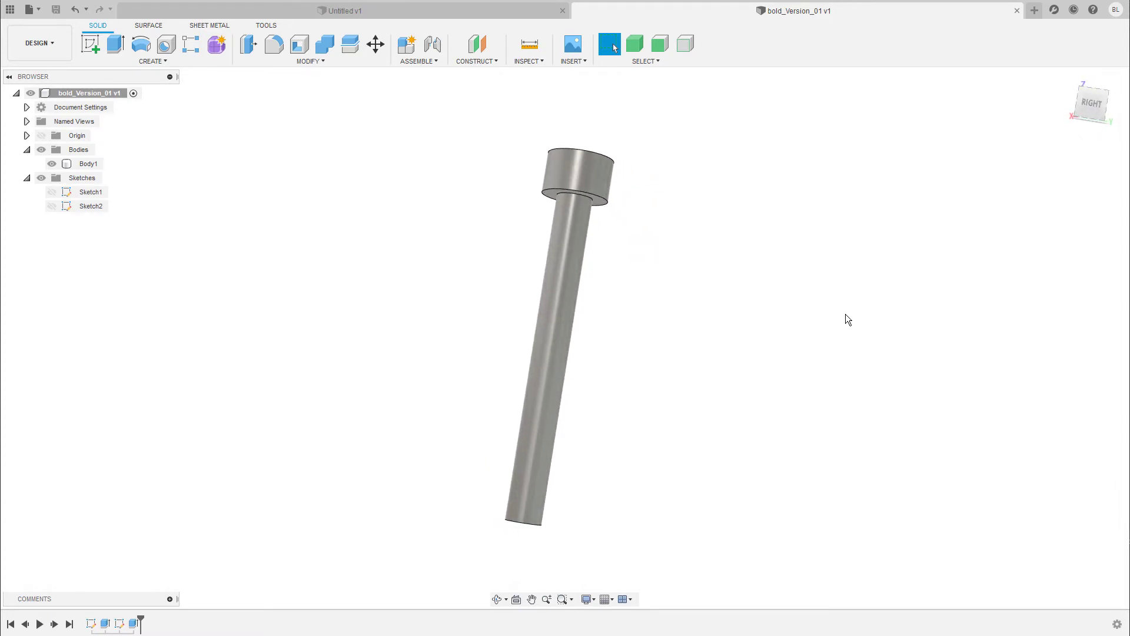
shift+middle_drag(845, 319, 746, 310)
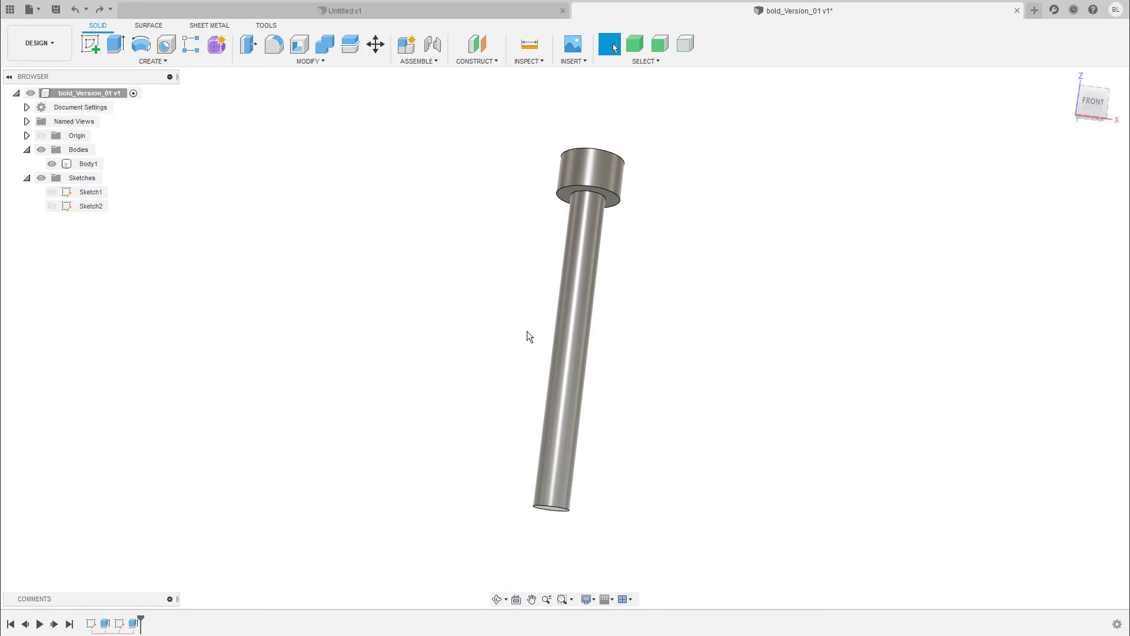
click(93, 163)
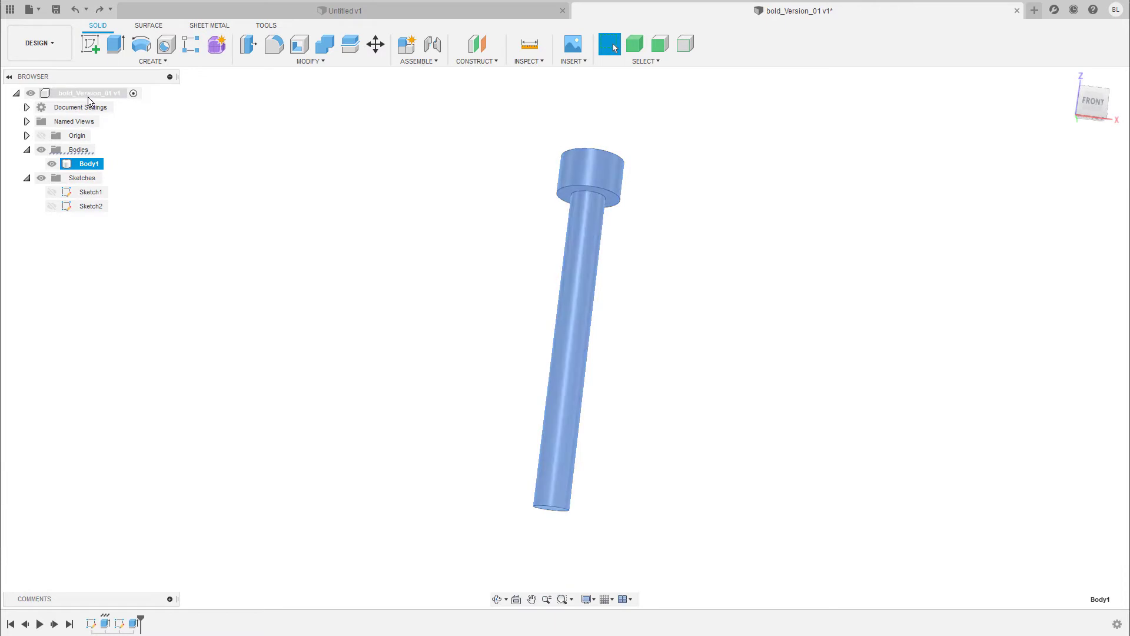
click(286, 194)
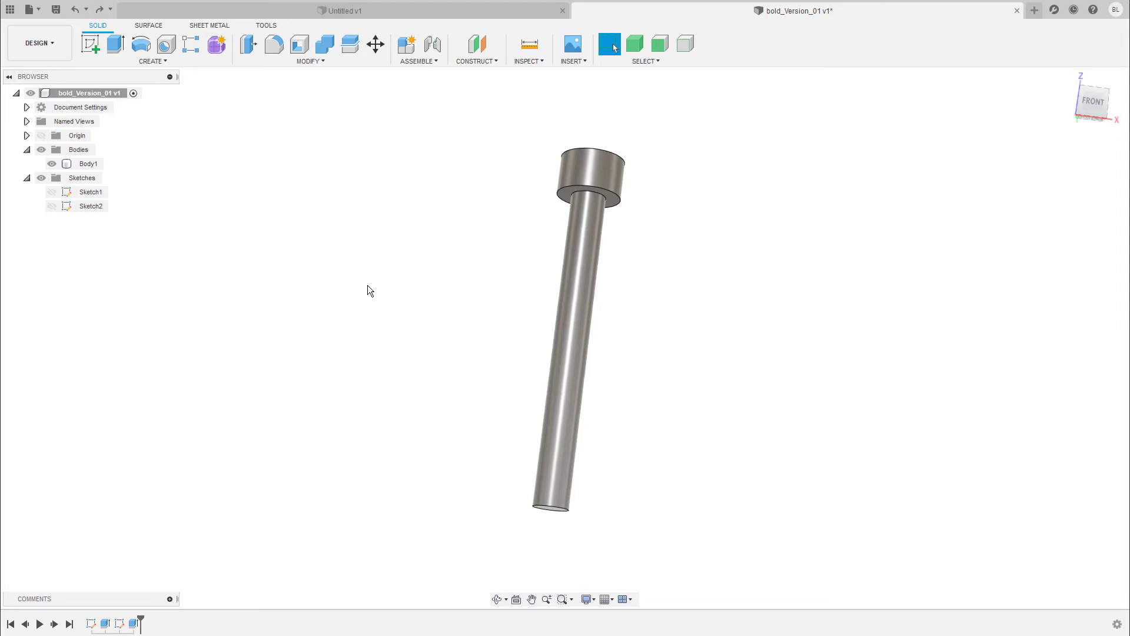
Add a 14.044 × 7.617 cm box plate 0.5 cm thick, then begin a circle sketch on its top.
click(179, 62)
click(131, 265)
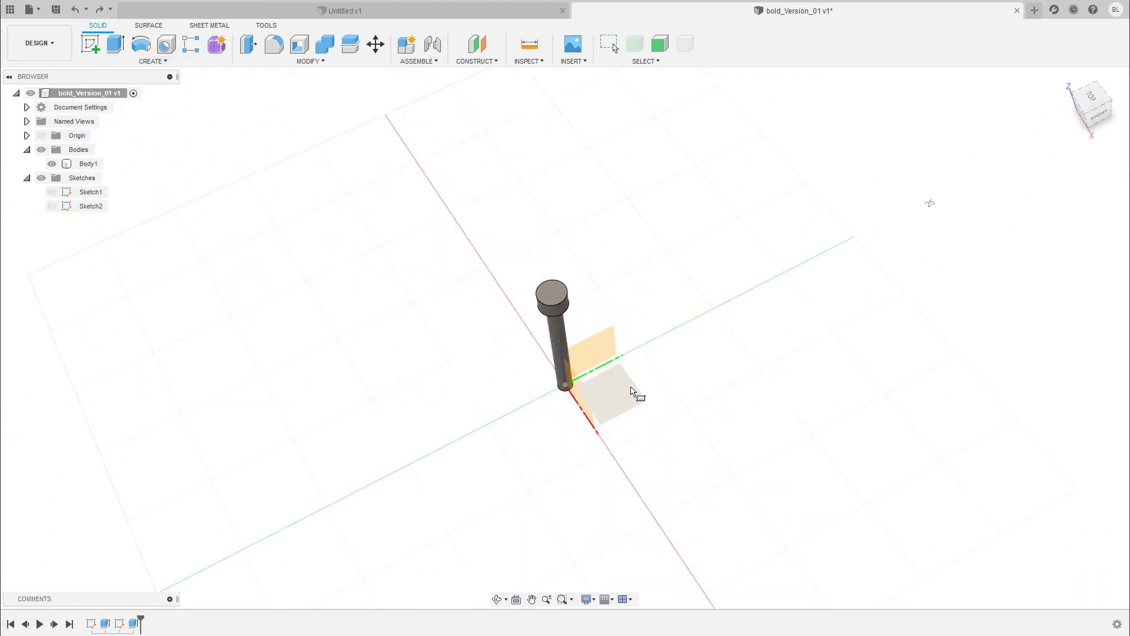
click(623, 381)
click(625, 362)
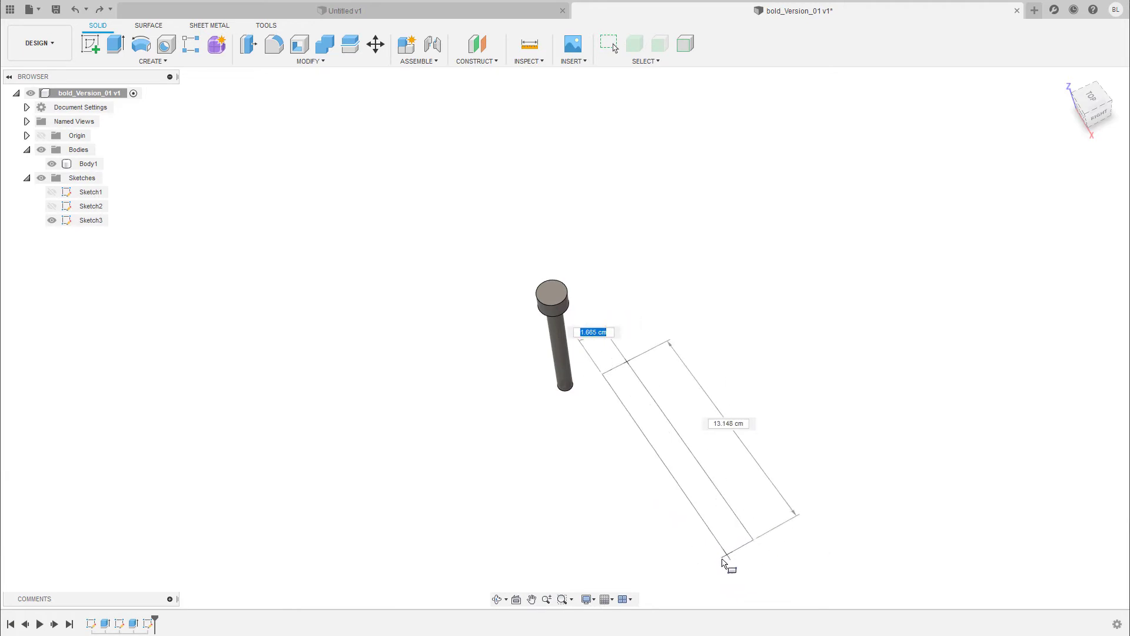
click(883, 493)
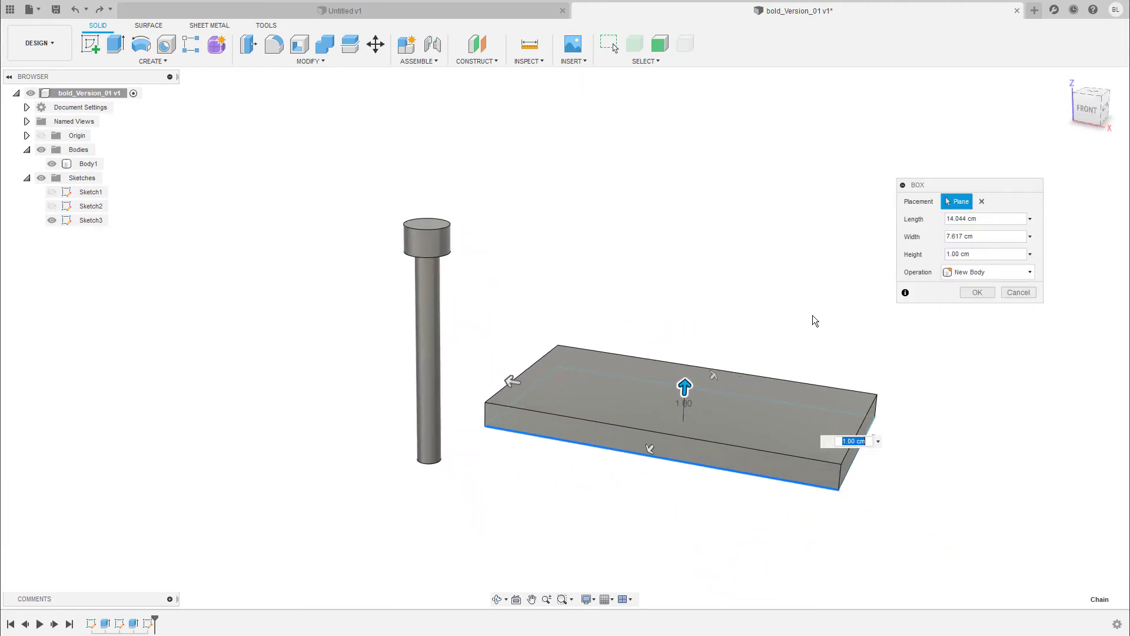
text(0,5)
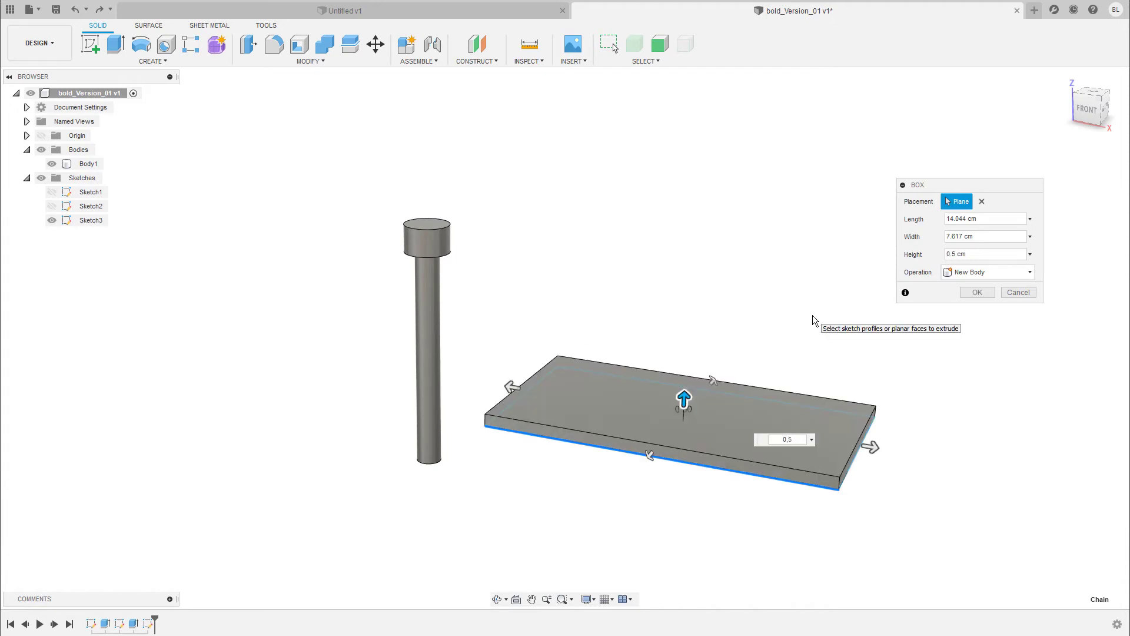
key(Return)
click(568, 414)
key(c)
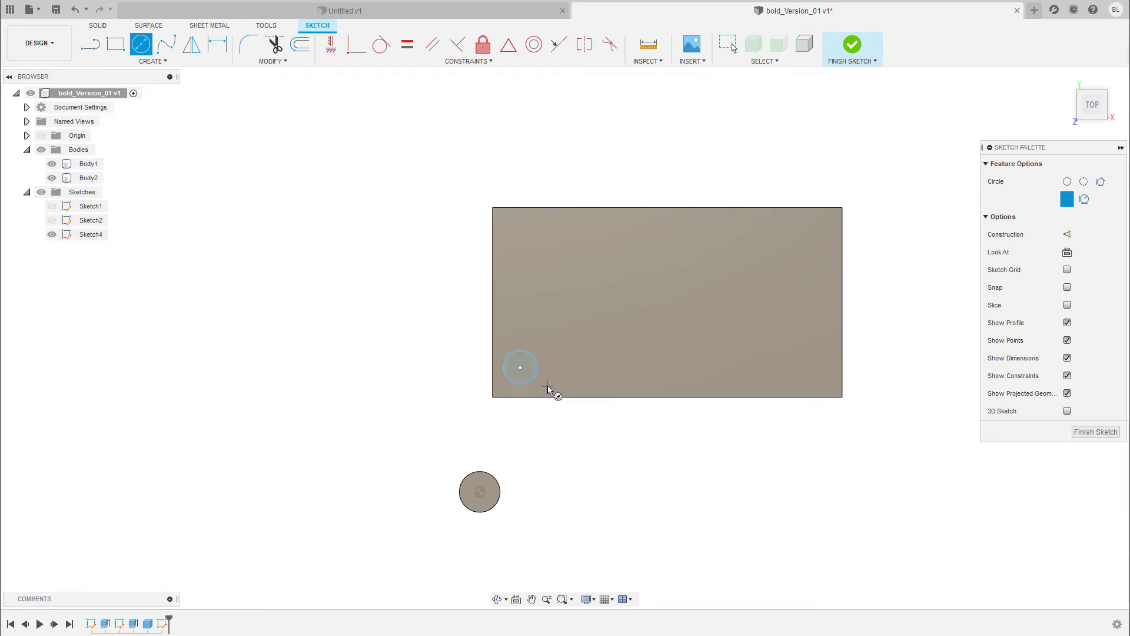
Move one sketched circle toward the plate's upper-right corner and finish the sketch.
key(Escape)
click(532, 380)
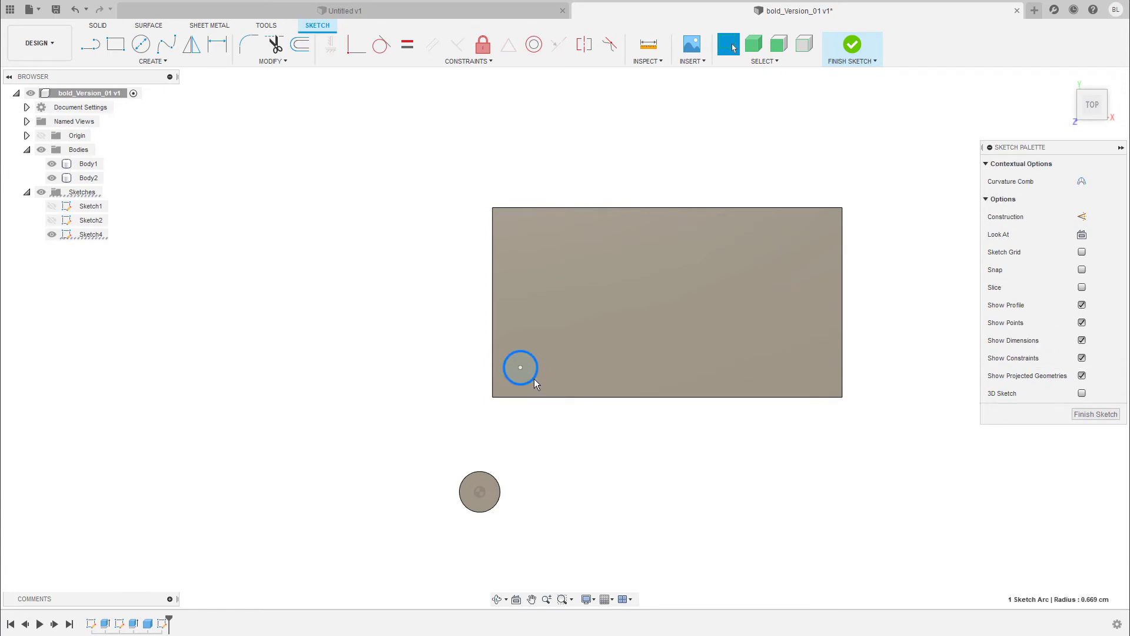
key(m)
drag(521, 369, 795, 249)
click(977, 398)
shift+middle_drag(821, 345, 849, 45)
click(849, 44)
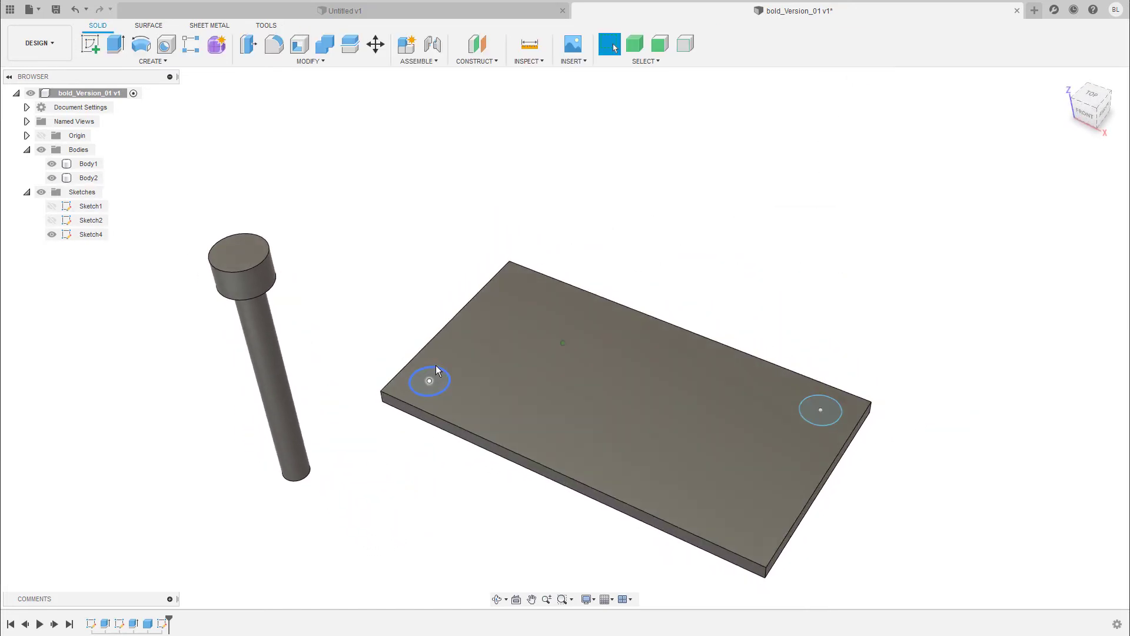
Extrude both circle profiles down into the plate as a 1 cm cut.
click(444, 382)
click(809, 413)
key(e)
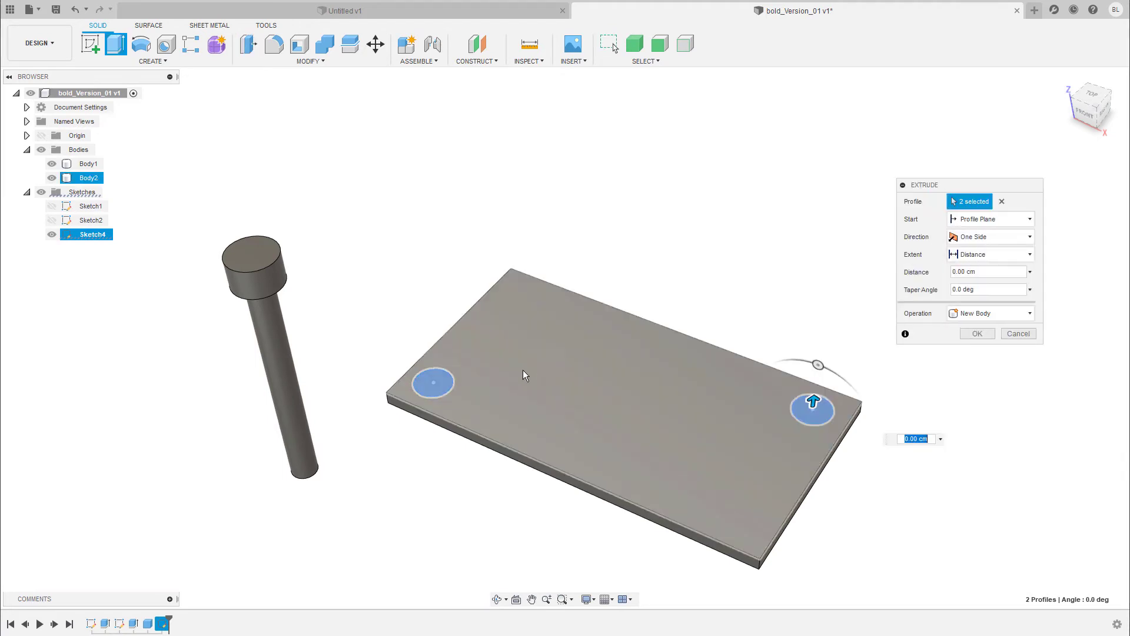
drag(812, 406, 811, 462)
click(977, 333)
Fit the model in view and check the pin (Body1) and plate (Body2).
key(F6)
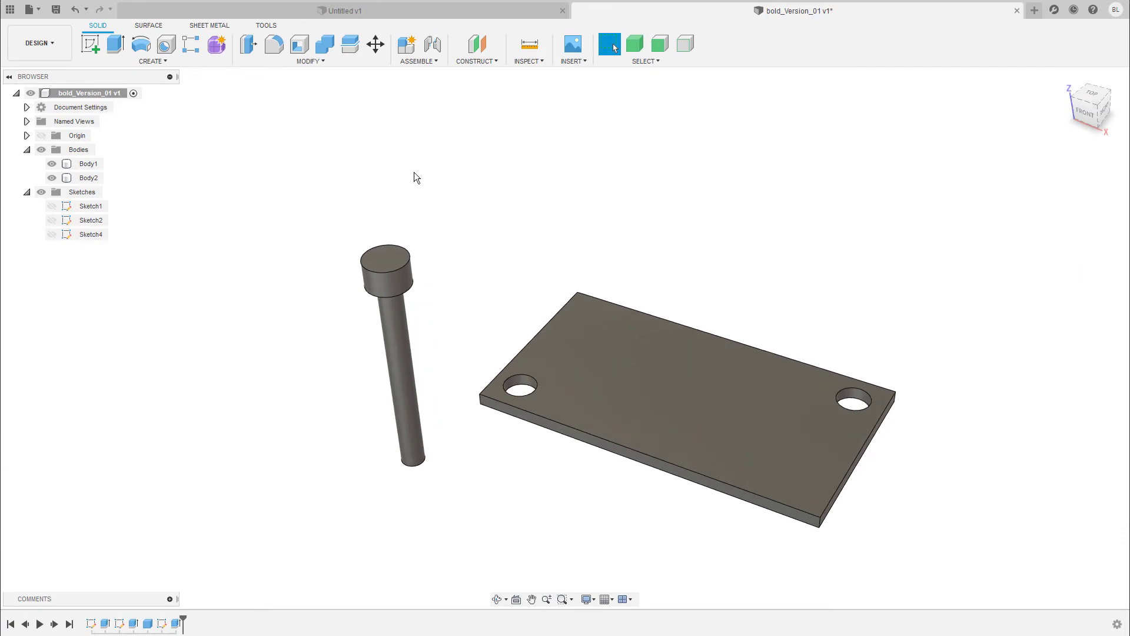
click(87, 164)
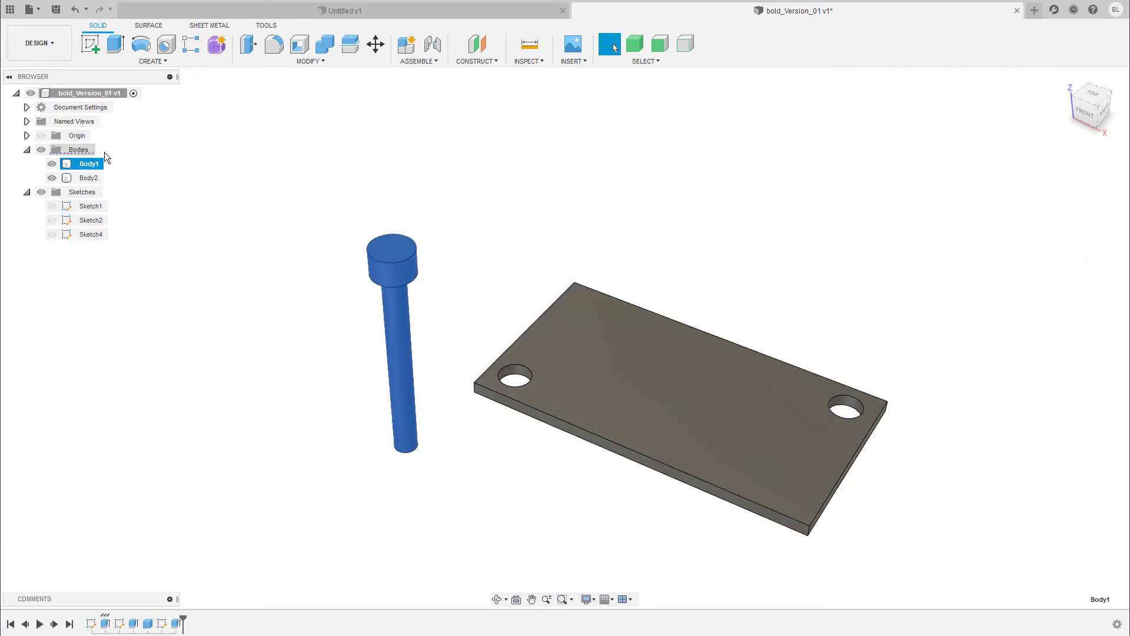
click(207, 198)
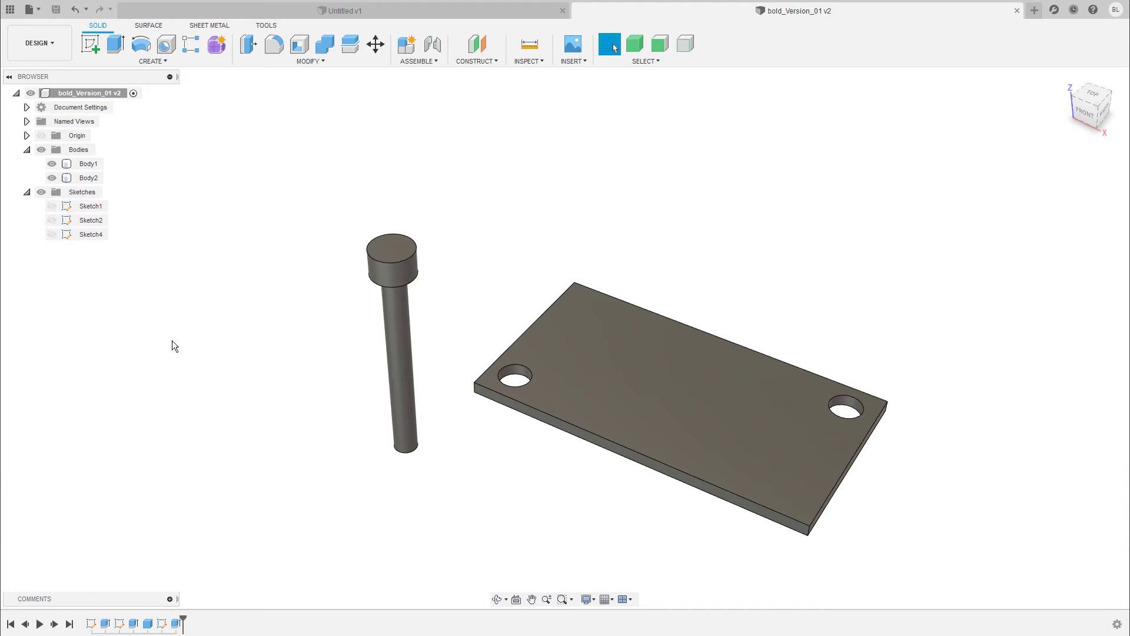
click(90, 177)
click(99, 164)
key(Escape)
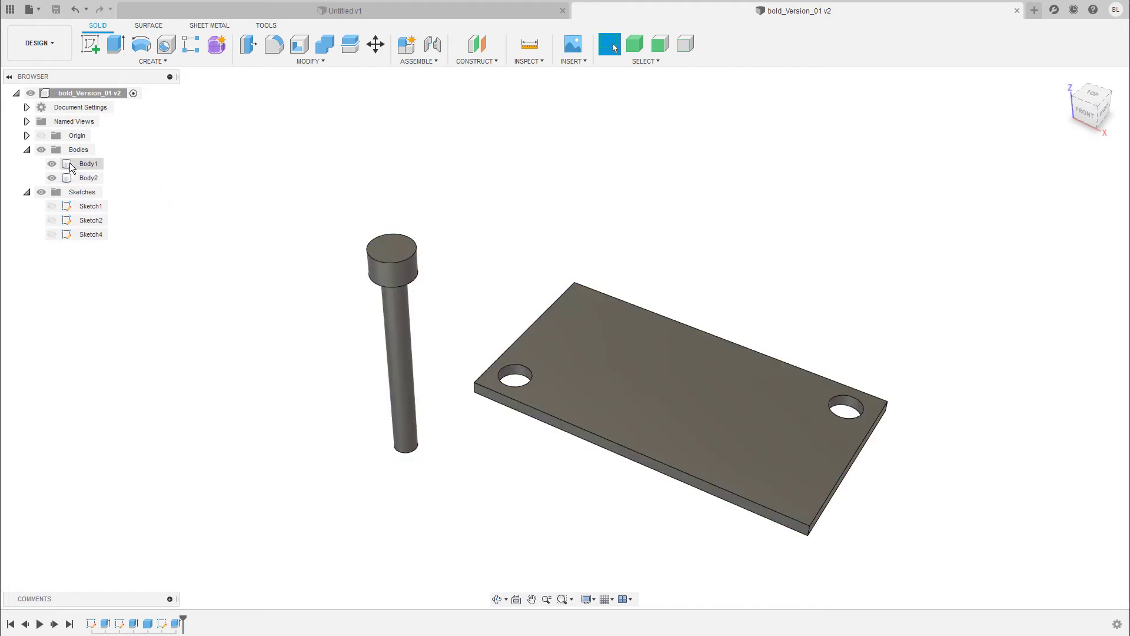
Select both bodies and the root component, then browse the Assemble menu.
click(88, 163)
click(88, 178)
key(Escape)
click(88, 178)
click(89, 163)
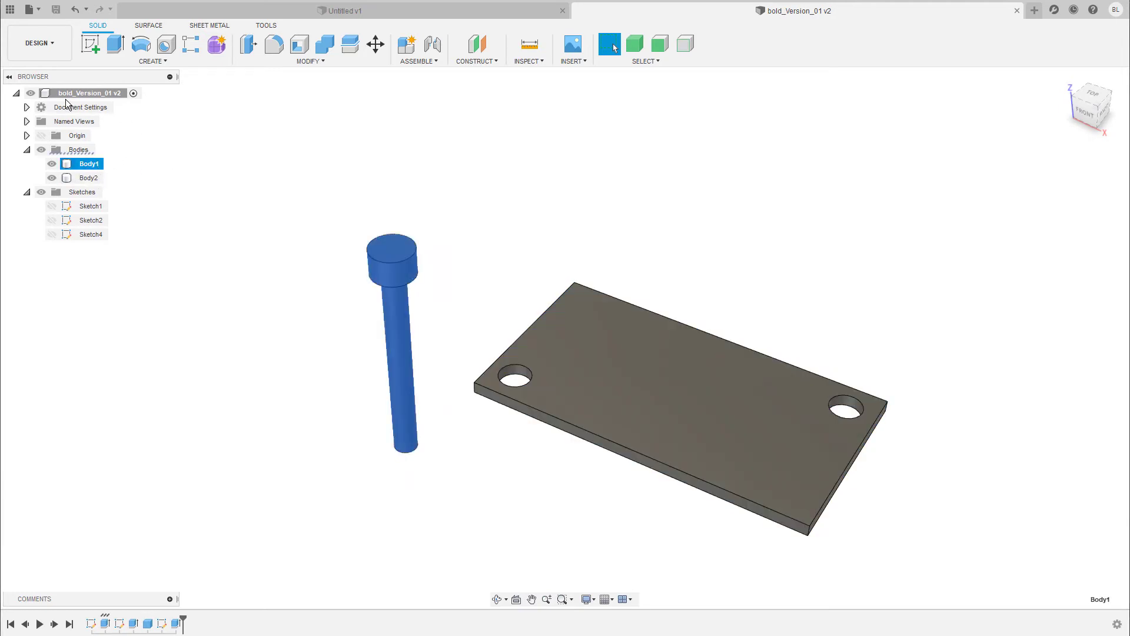
click(115, 97)
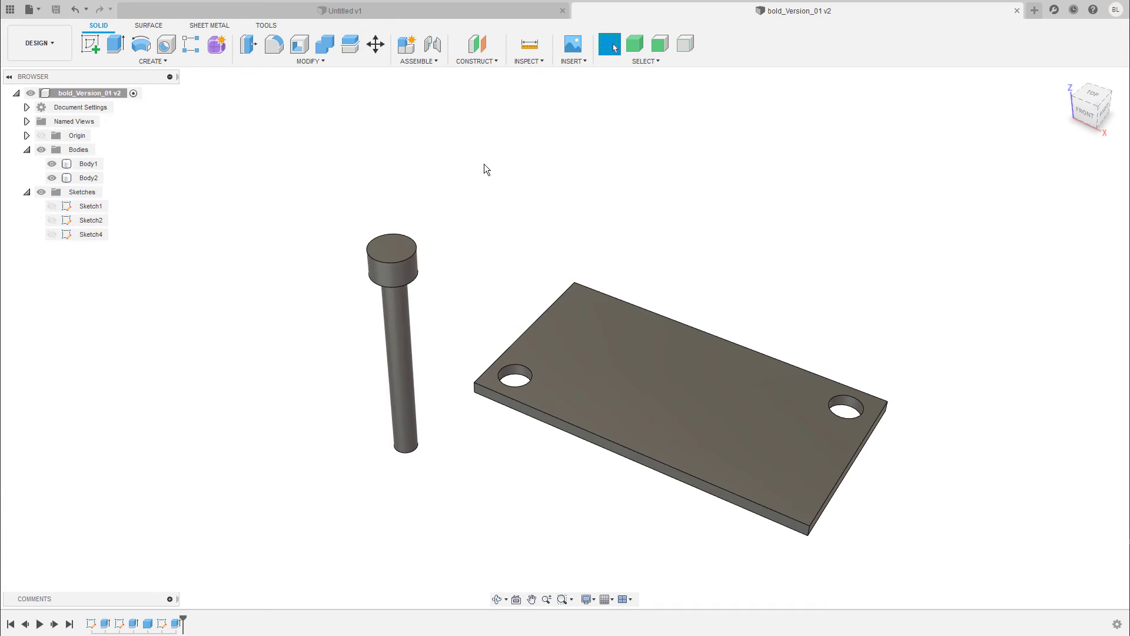
click(431, 62)
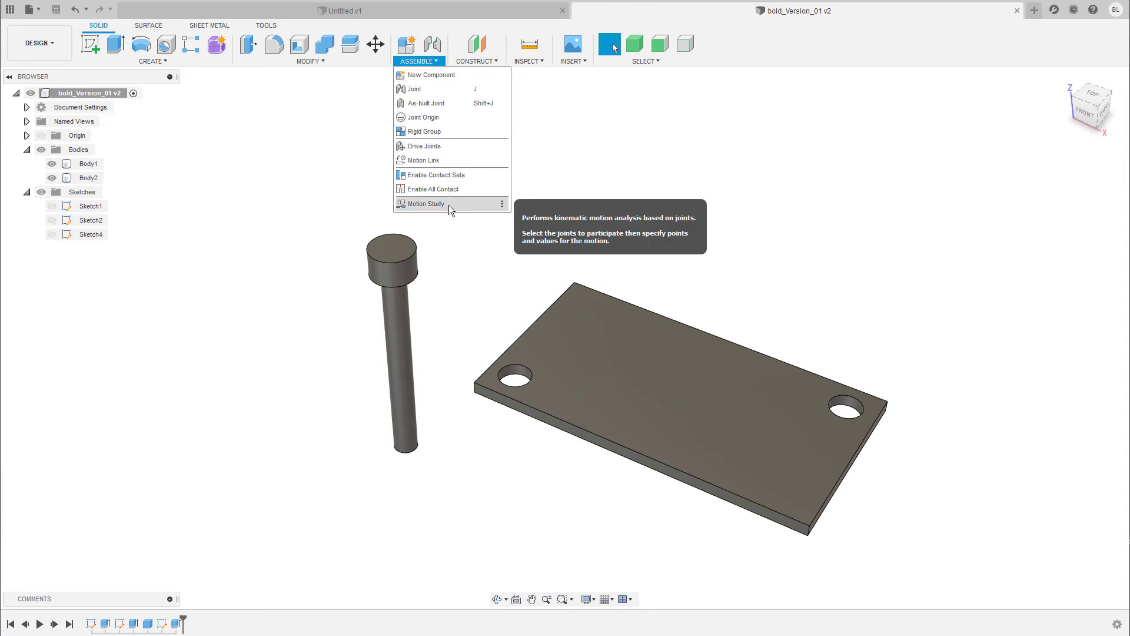
click(438, 62)
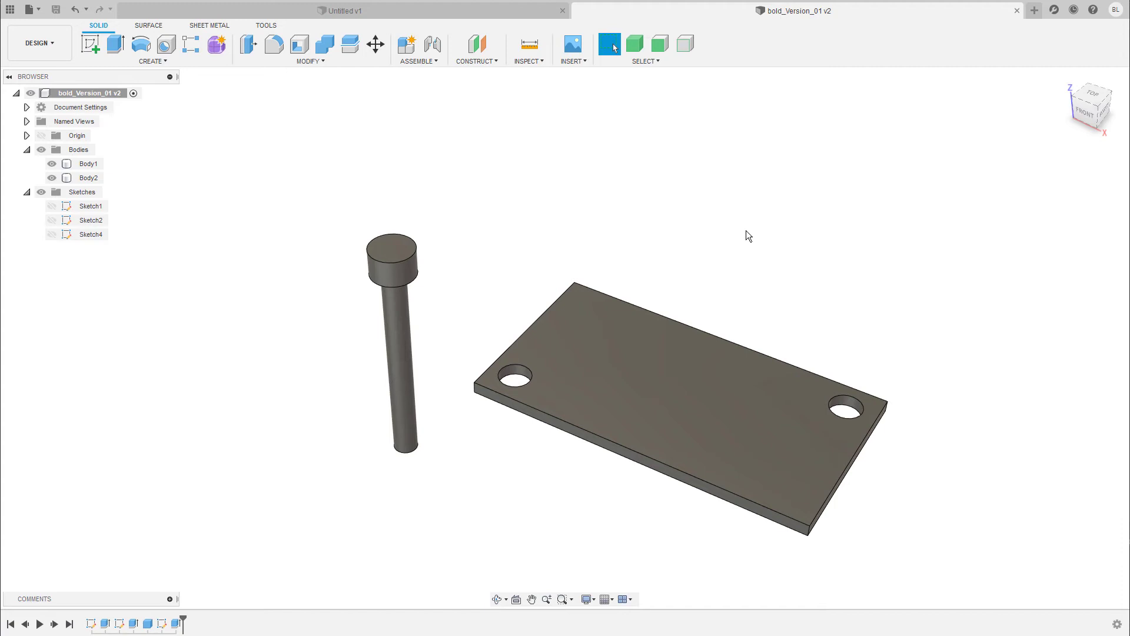
In a new design, add an empty component named 'bolt'.
key(ctrl+n)
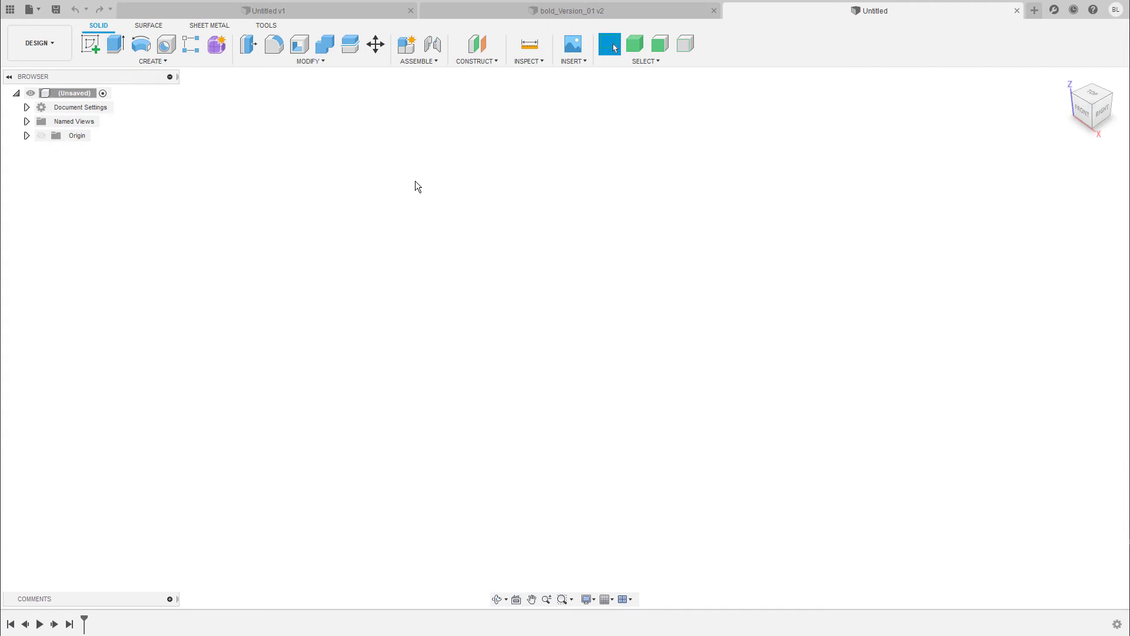
click(425, 61)
click(439, 75)
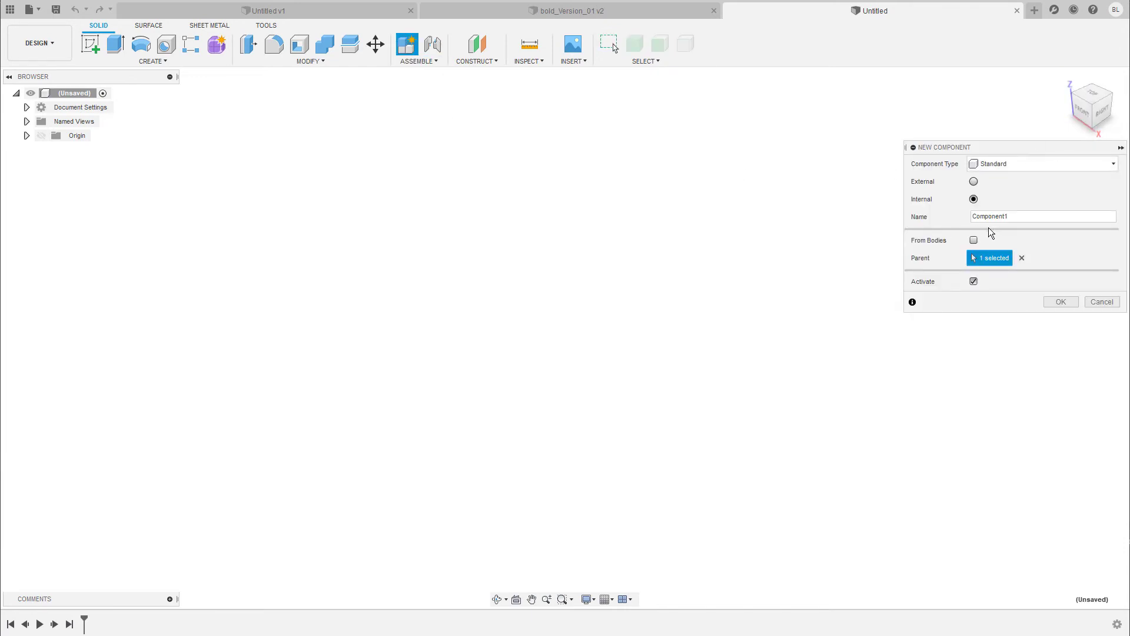
drag(1008, 217, 968, 219)
text(bolt)
click(1063, 302)
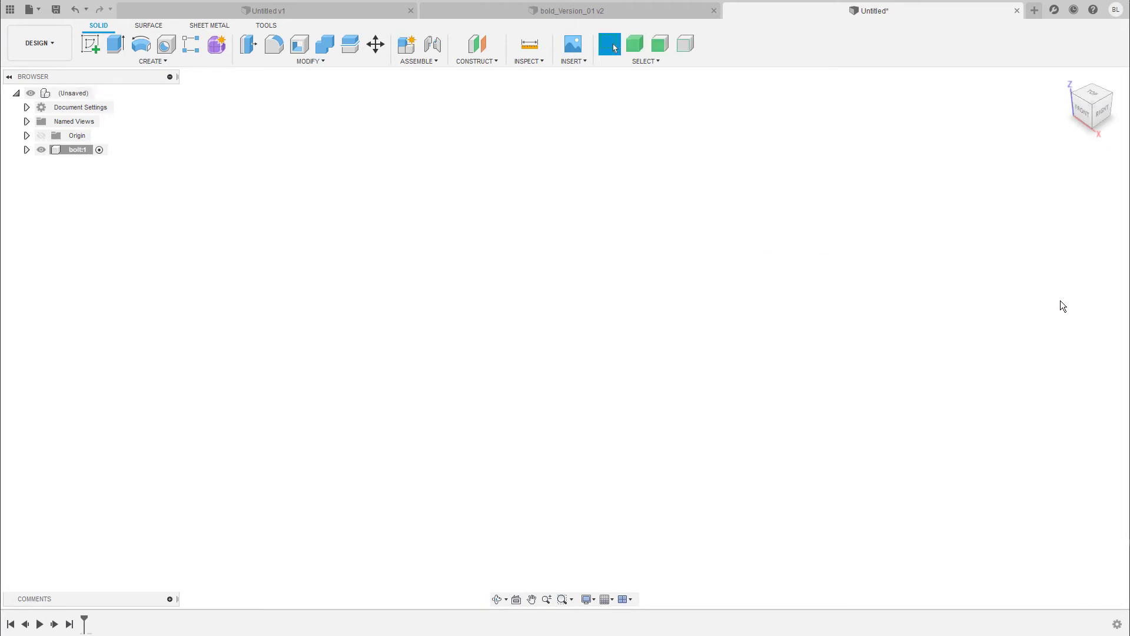
Add a second component named 'plate' from the root, then select bolt:1.
click(433, 62)
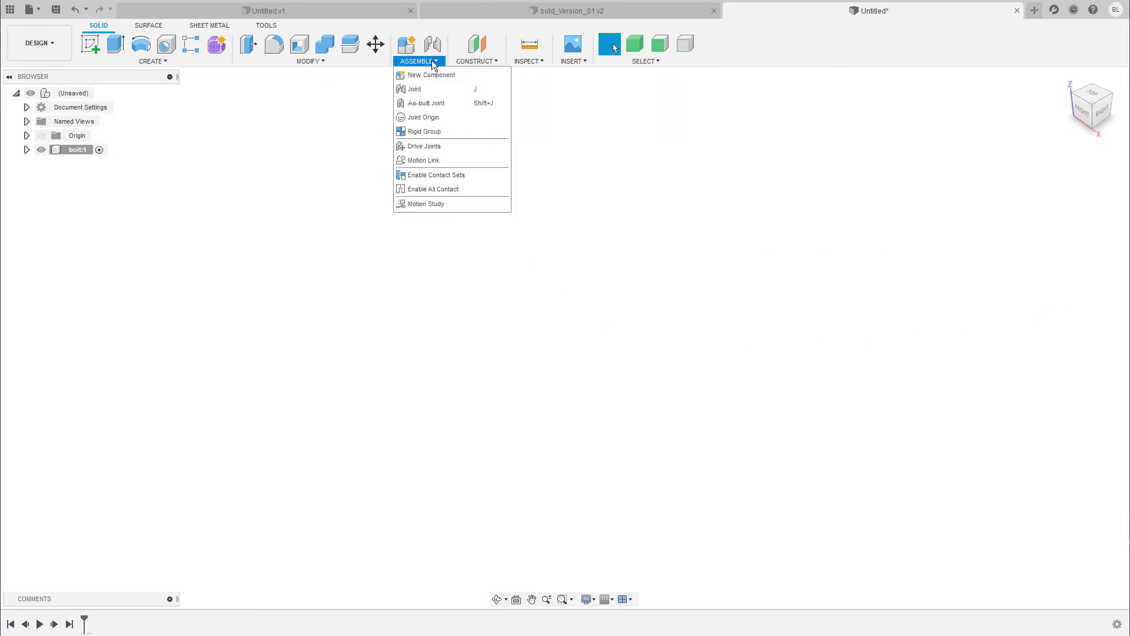
right_click(77, 94)
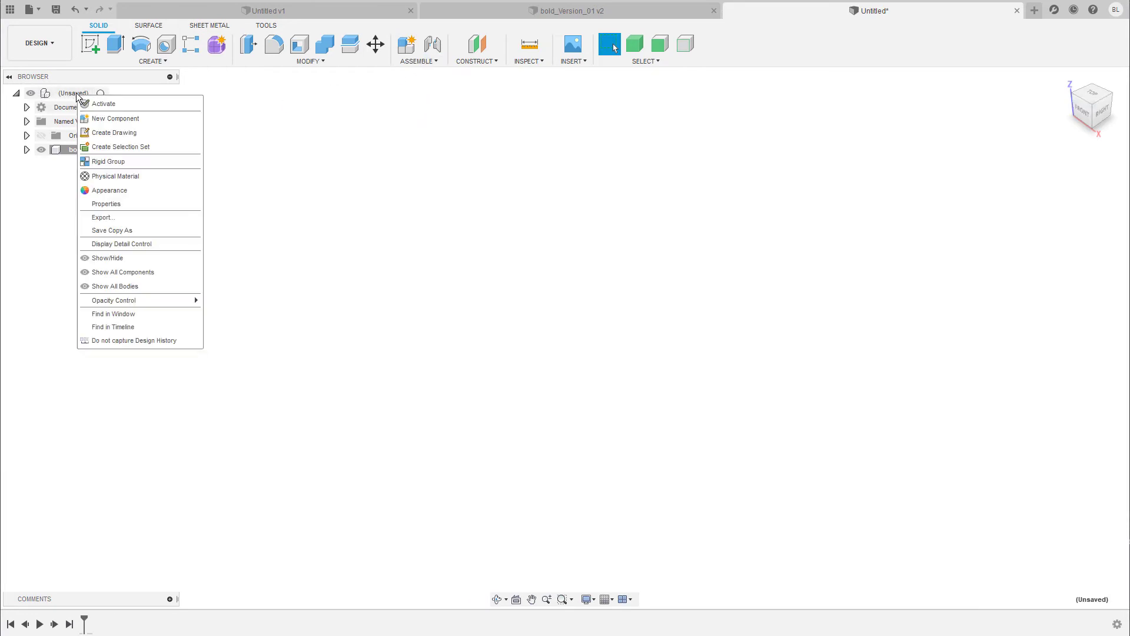
click(115, 118)
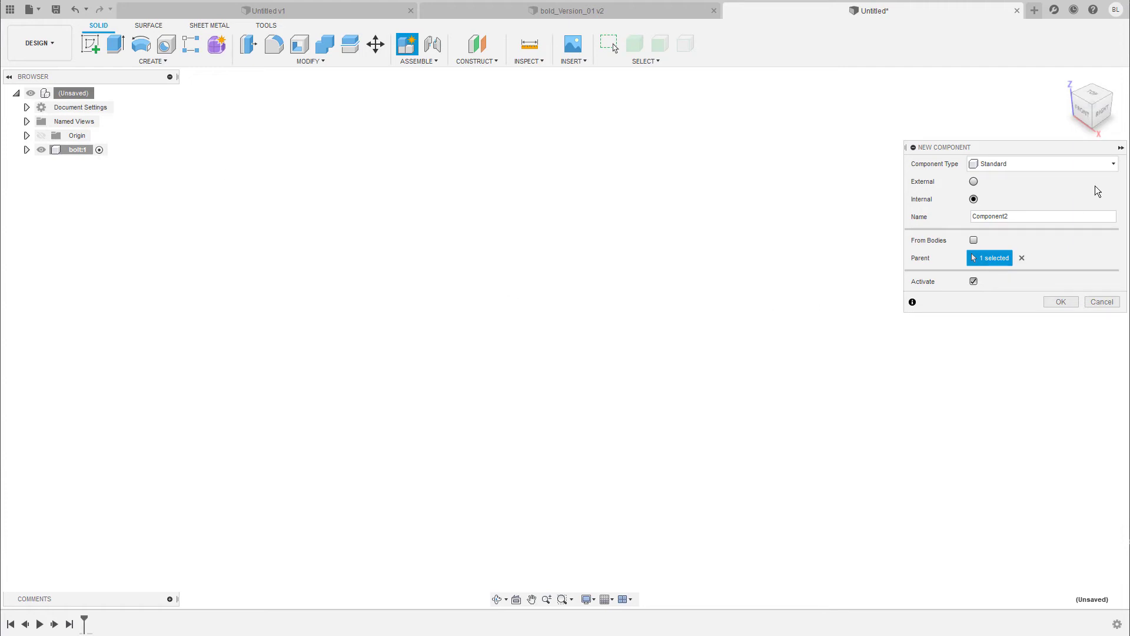
click(1024, 218)
text(plate)
key(Return)
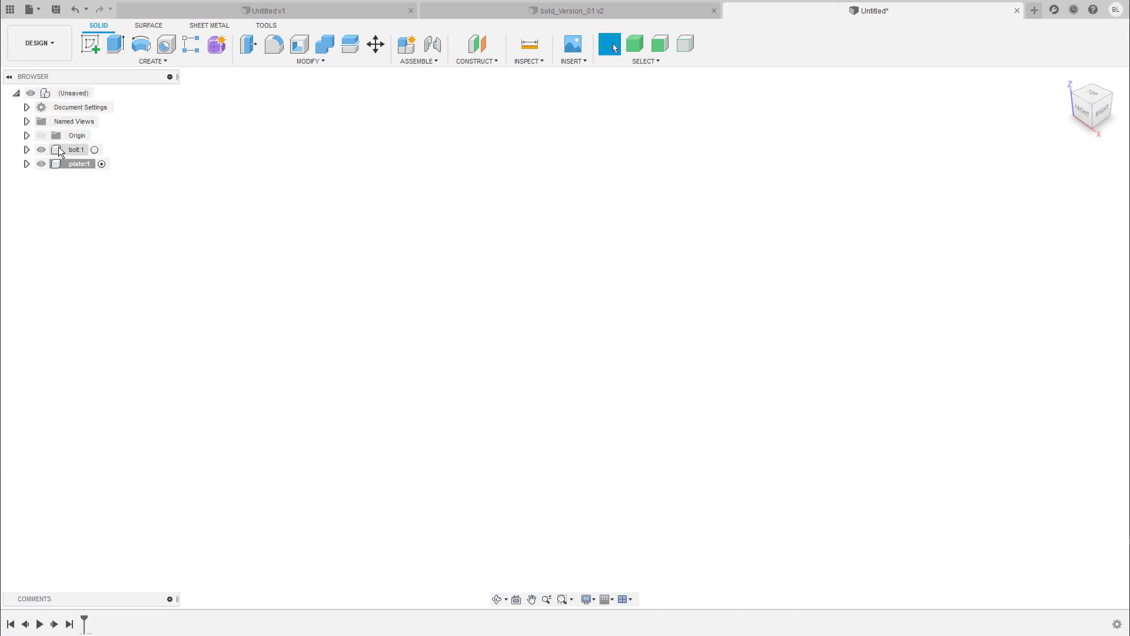
click(78, 151)
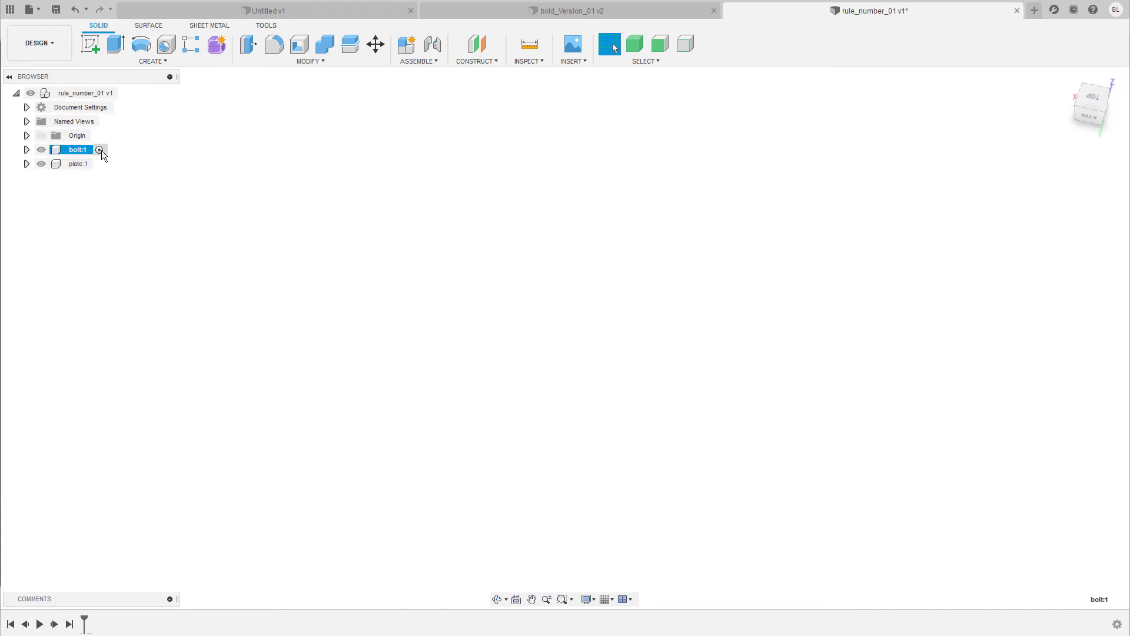
Create a tall 1.10 cm diameter shaft cylinder centred on the origin of the ground plane.
click(166, 62)
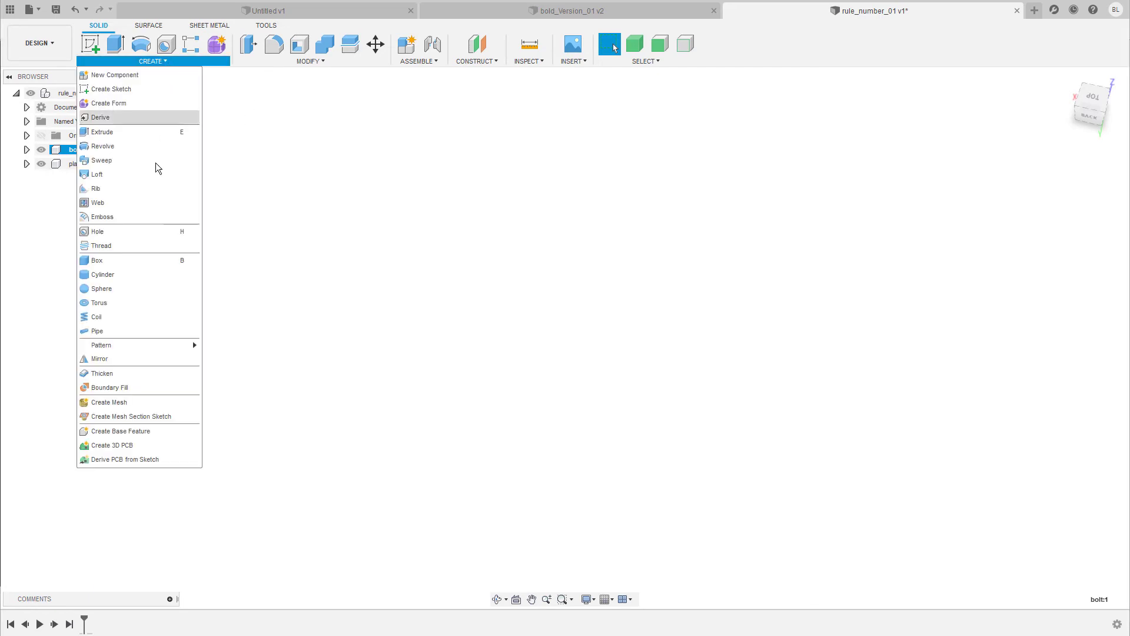
click(124, 275)
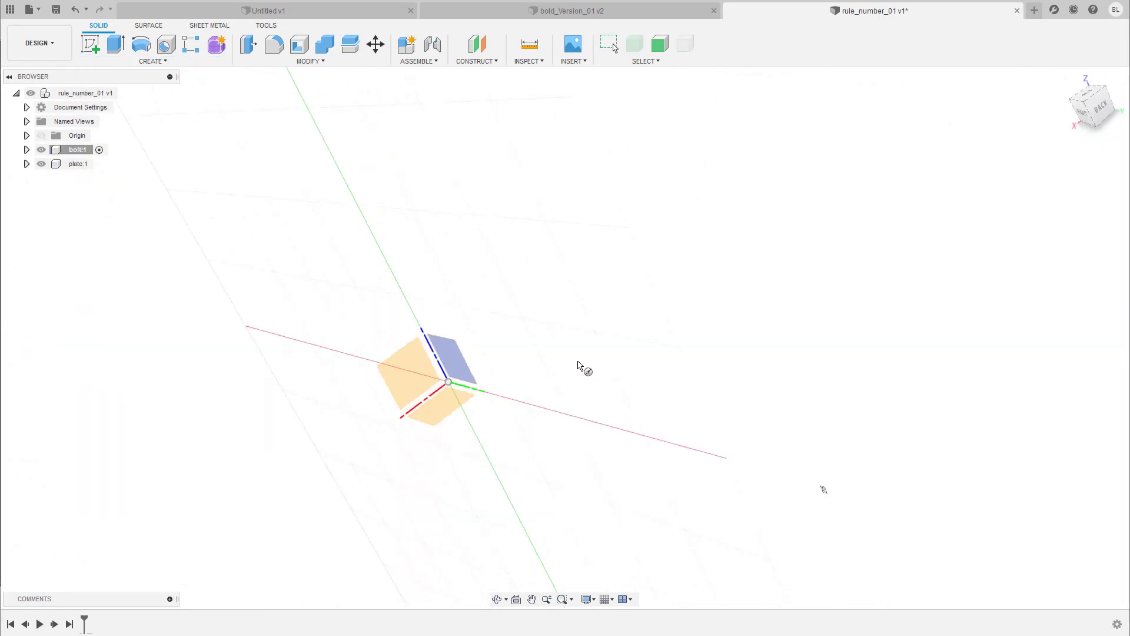
click(479, 433)
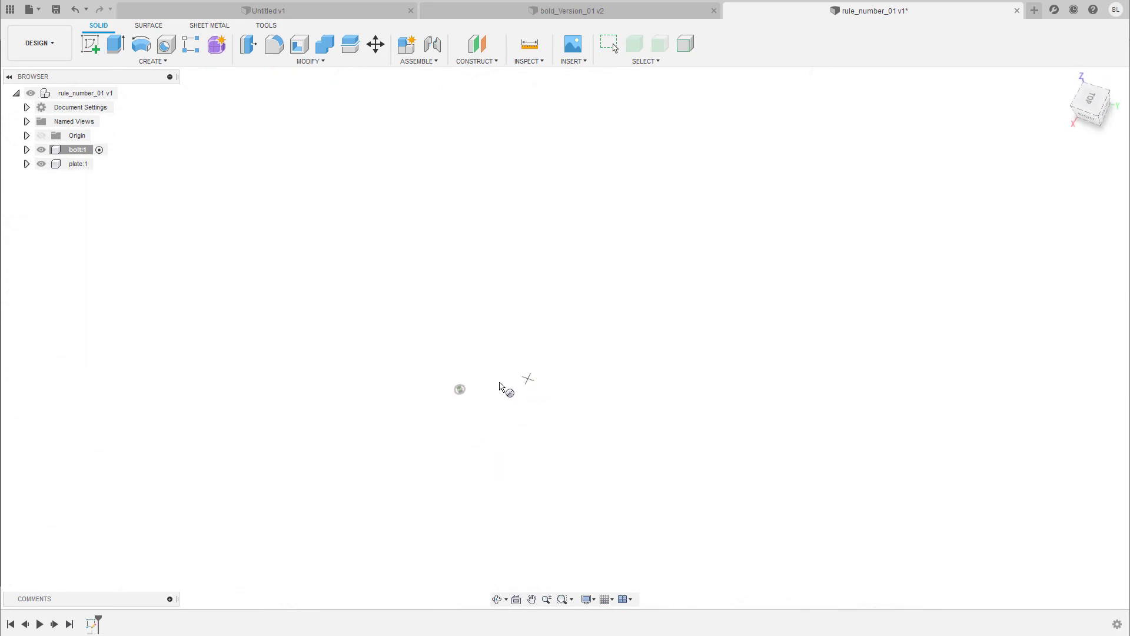
click(459, 389)
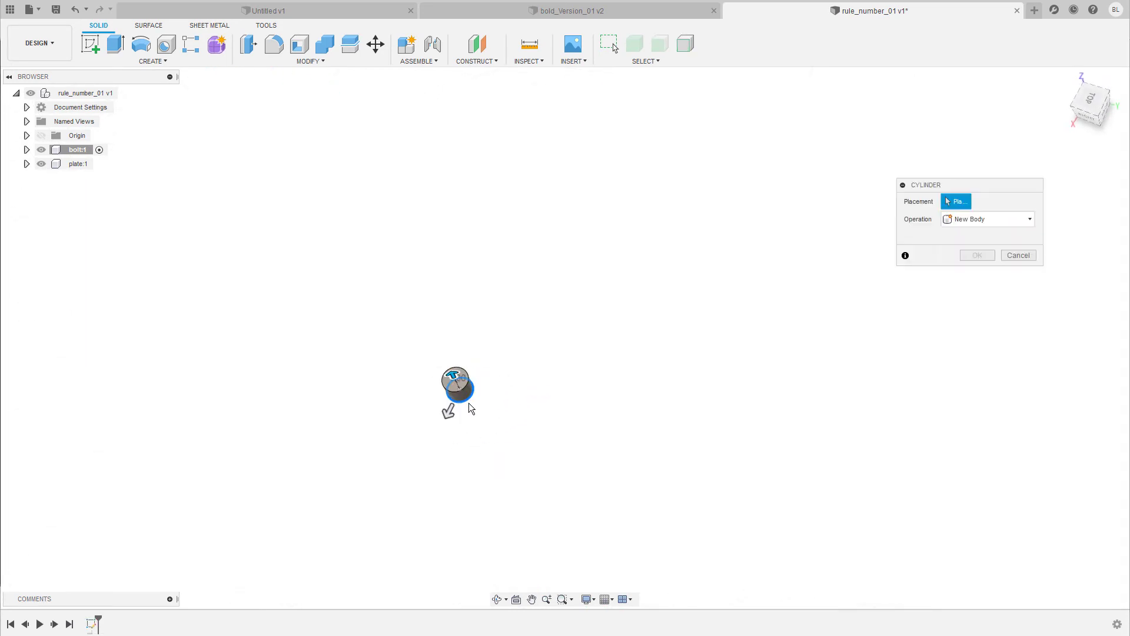
click(471, 408)
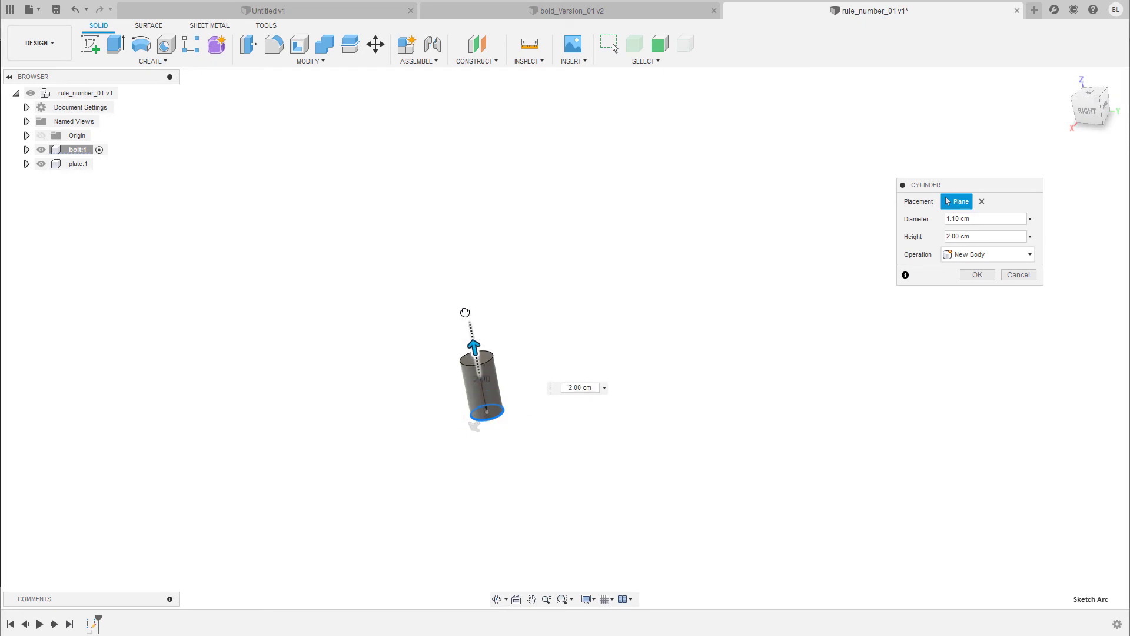
drag(463, 296, 437, 165)
click(977, 275)
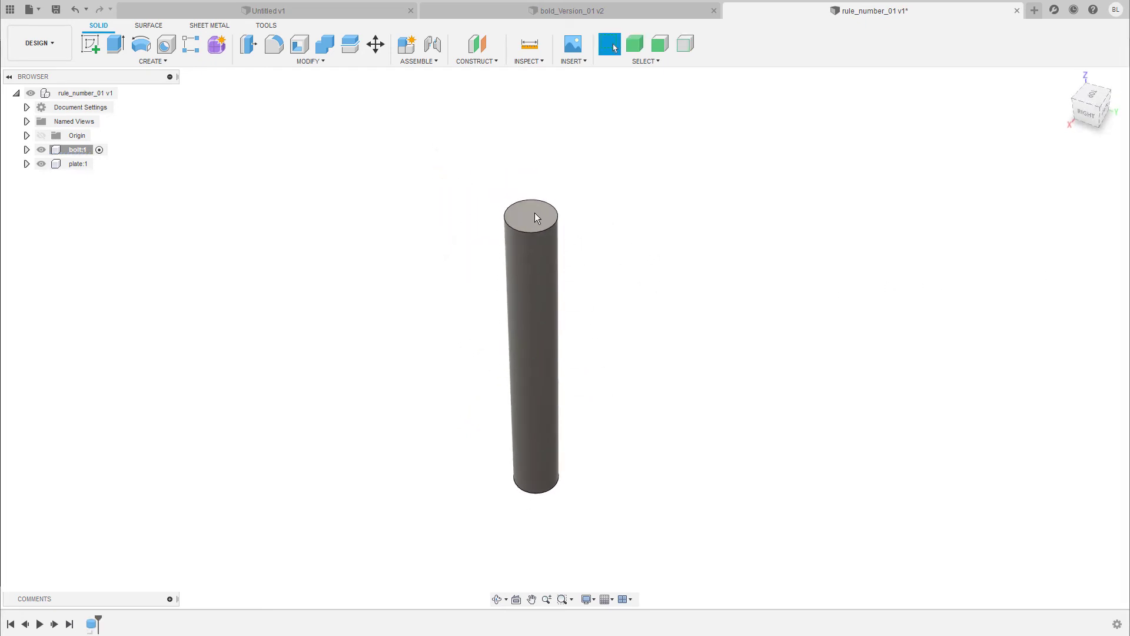
Add a 1.761 cm wide, 0.70 cm tall head cylinder on the shaft's top face.
click(535, 216)
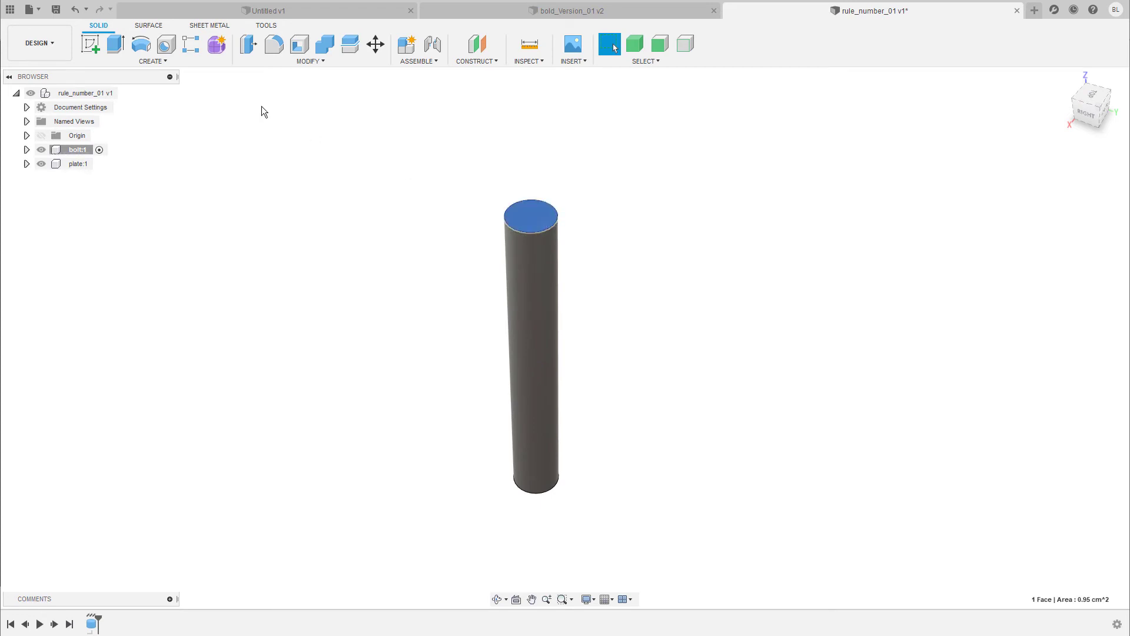
click(152, 61)
click(140, 270)
click(531, 216)
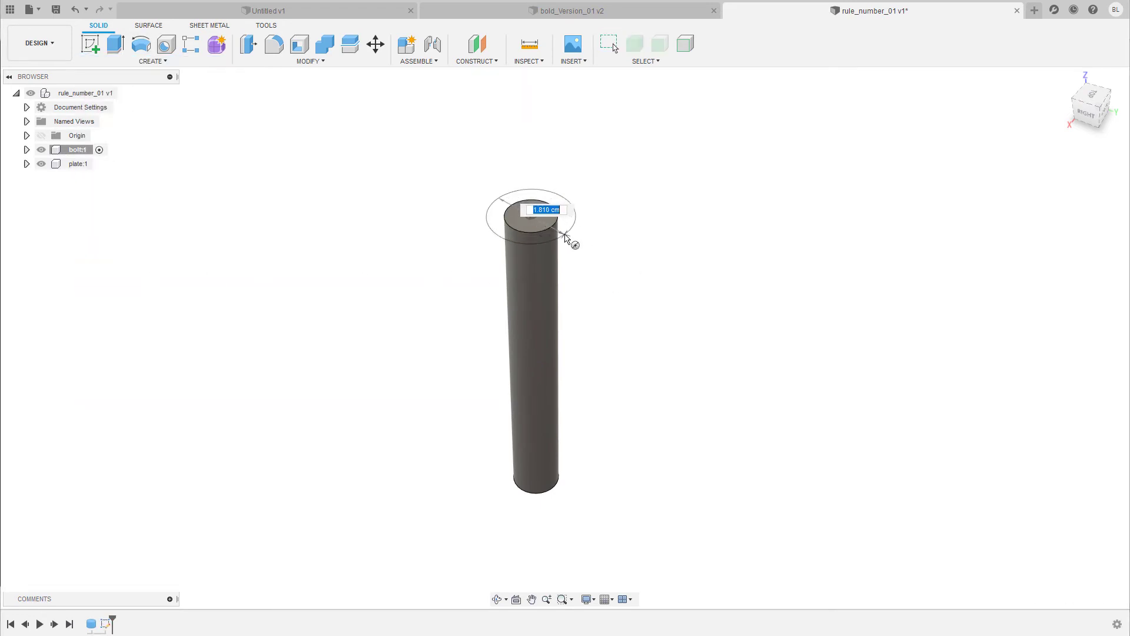
click(560, 236)
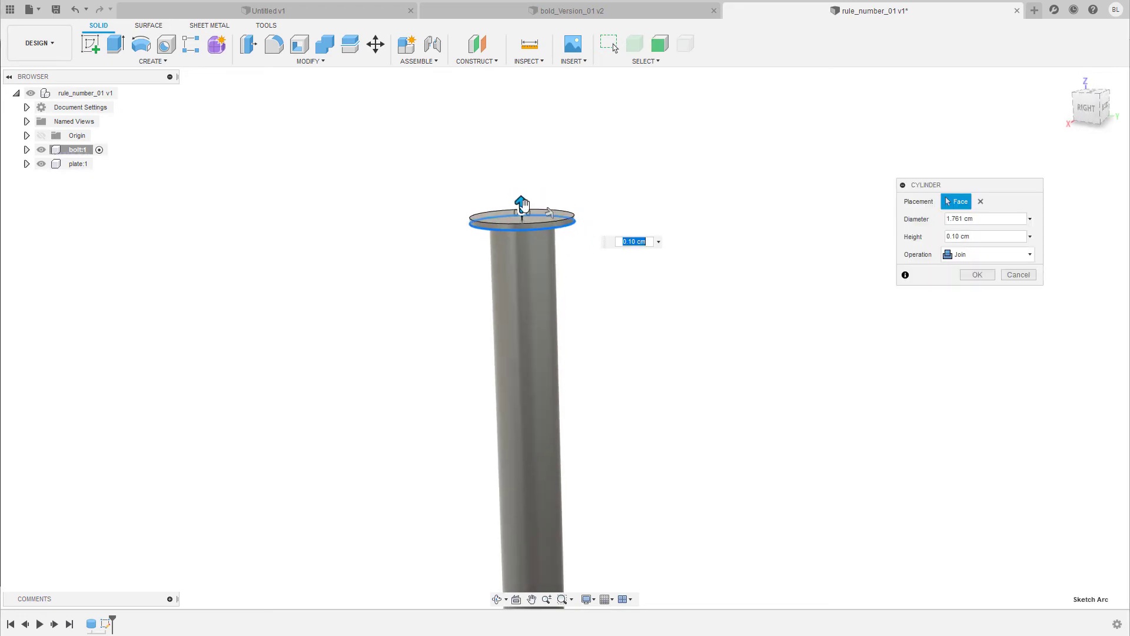
drag(523, 204, 519, 160)
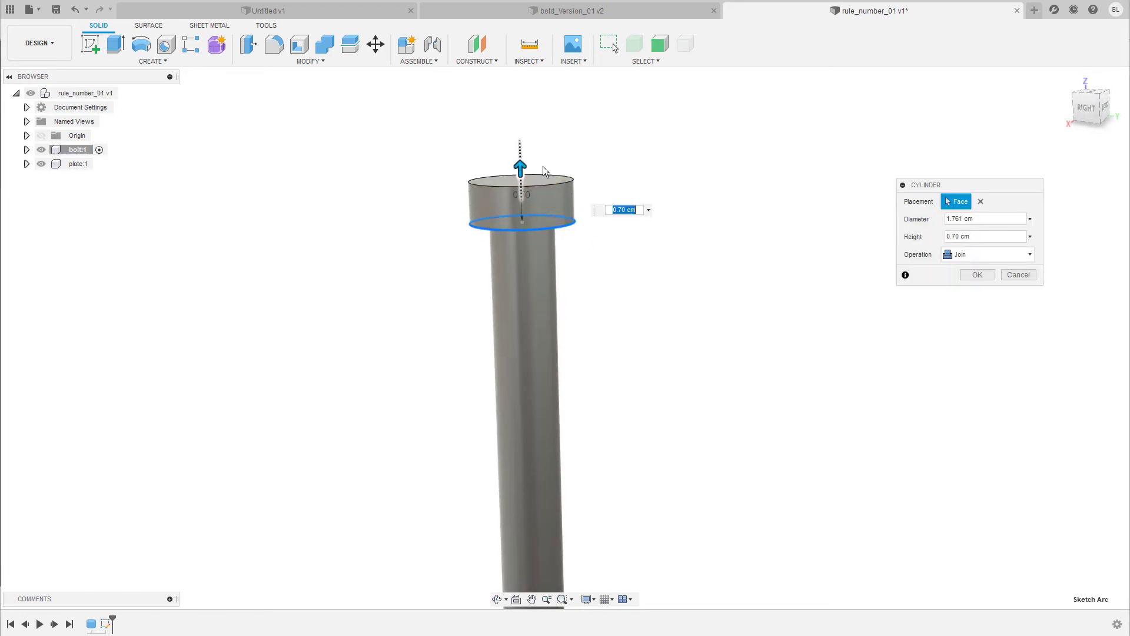
click(960, 276)
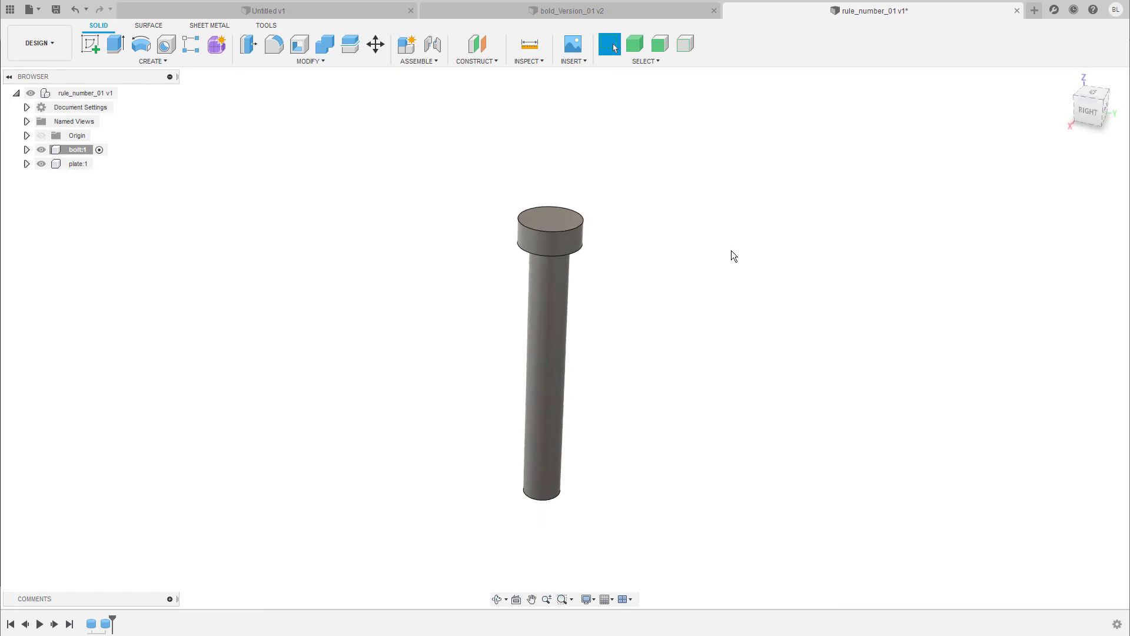
Expand bolt:1's Bodies folder and select Body1.
click(26, 150)
click(37, 177)
click(99, 192)
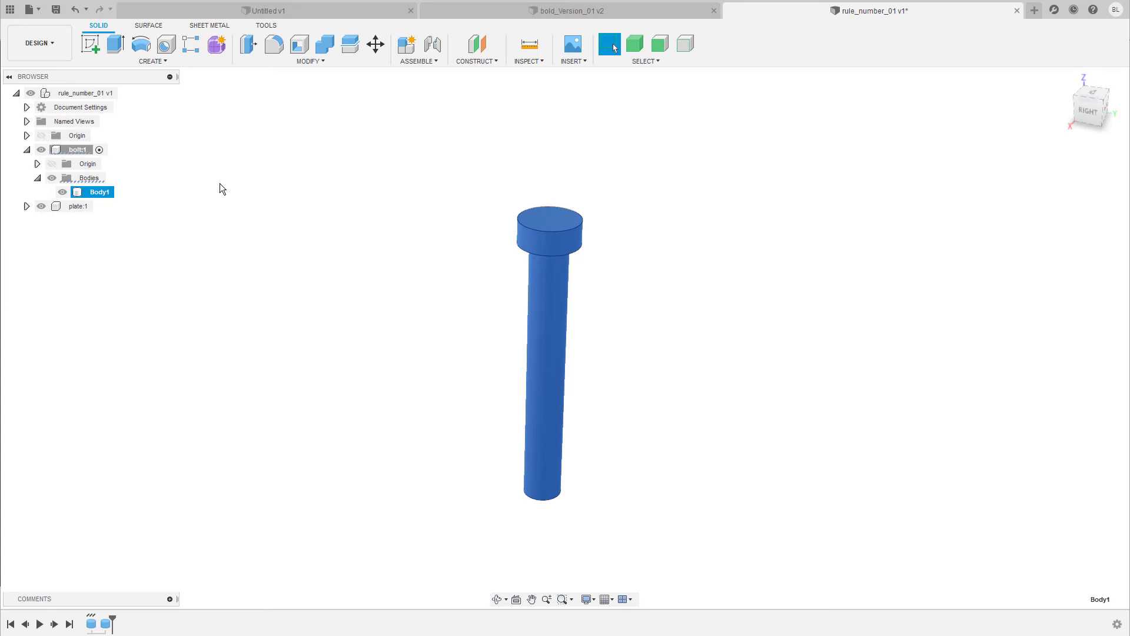
shift+middle_drag(220, 189, 247, 189)
Deselect the bolt body and make plate:1 the active component.
middle_drag(386, 268, 368, 270)
click(263, 247)
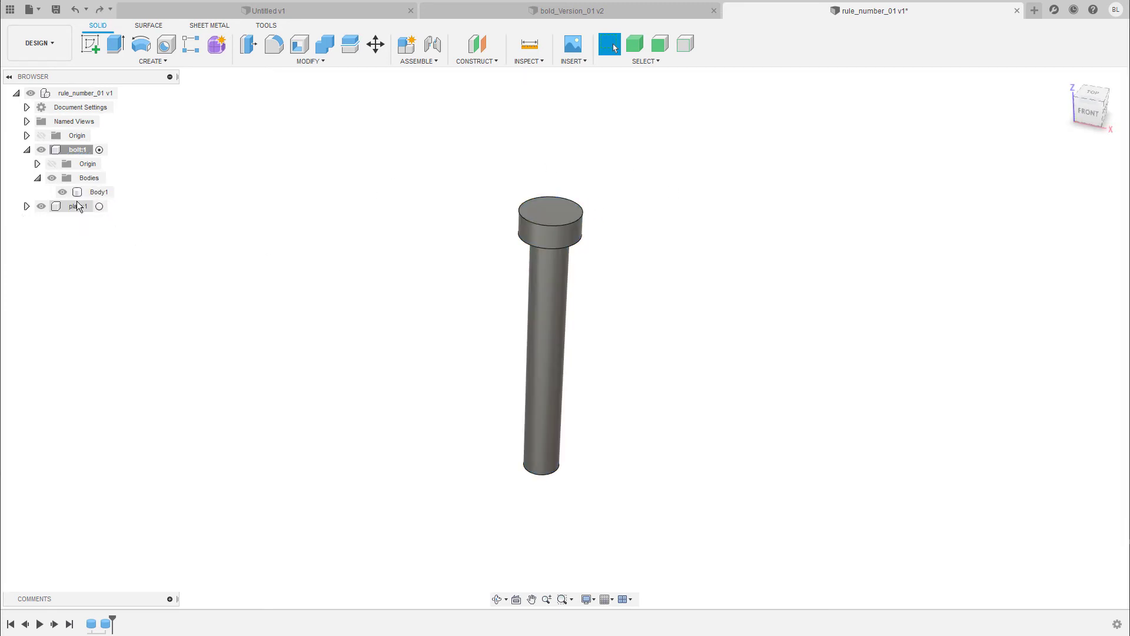
click(93, 207)
click(101, 207)
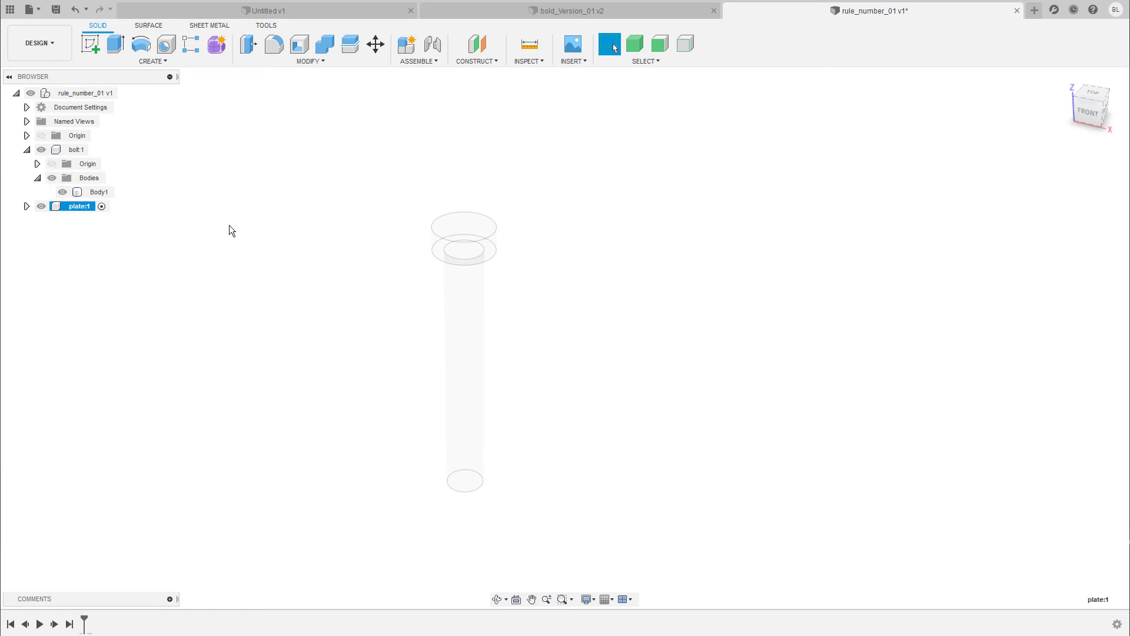
Sketch a rectangle on the ground plane beside the bolt and extrude it 0.50 cm.
click(90, 43)
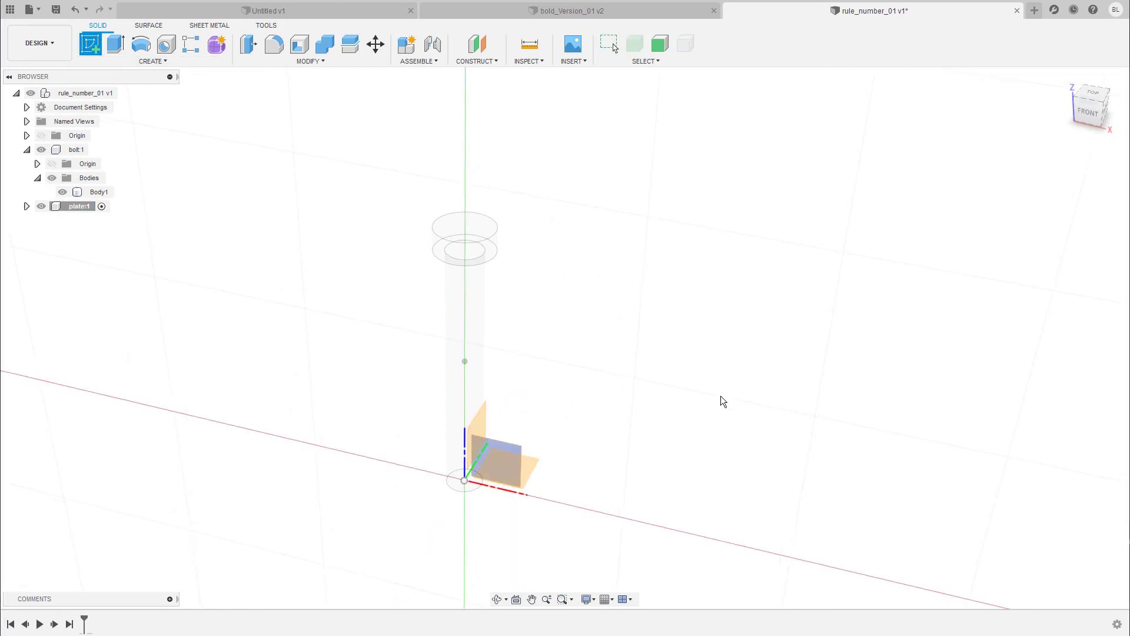
click(537, 445)
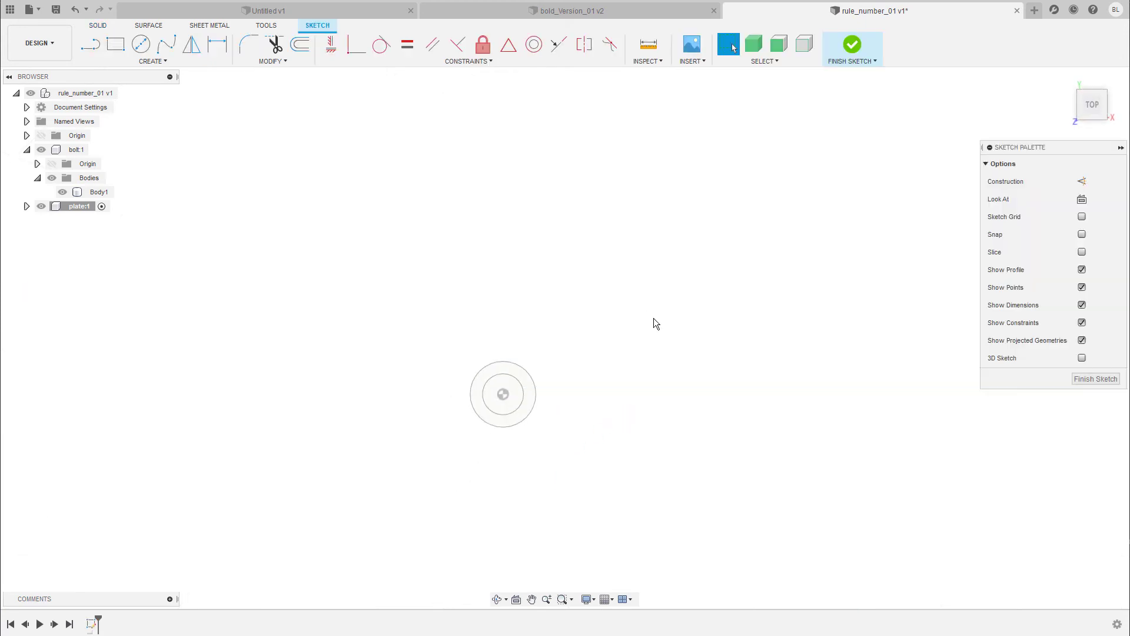
key(r)
click(550, 225)
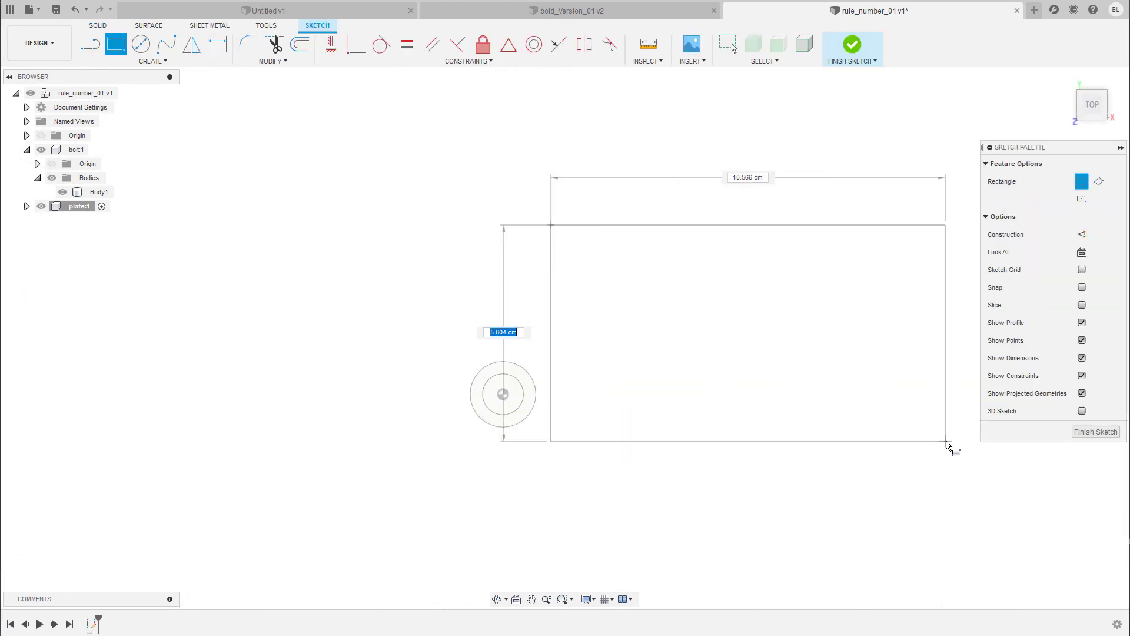
click(947, 438)
key(q)
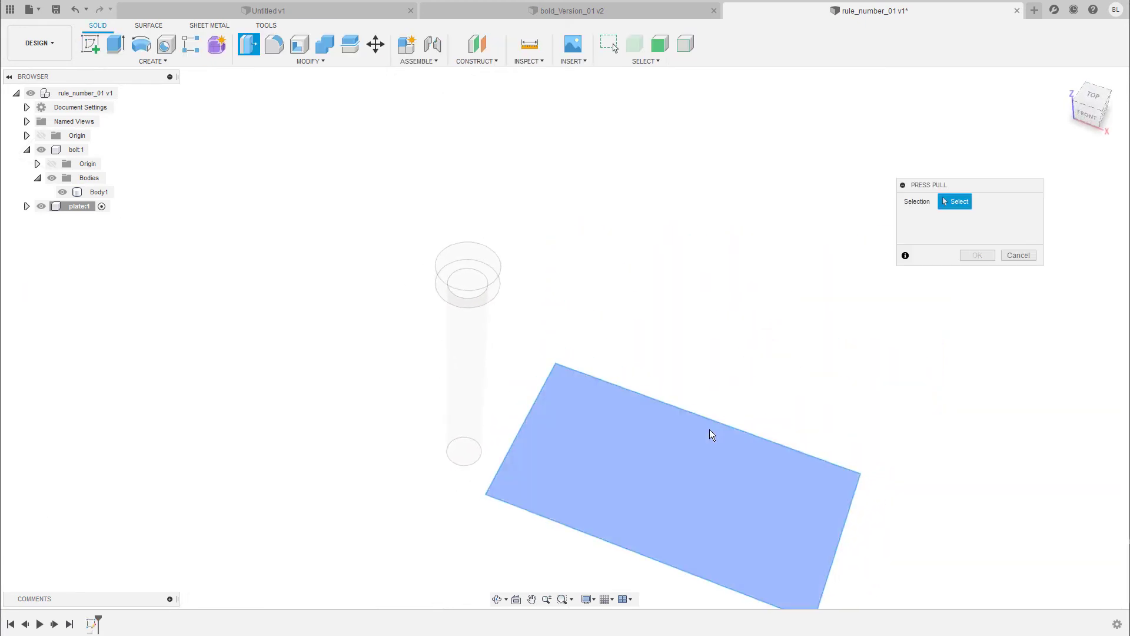
click(682, 423)
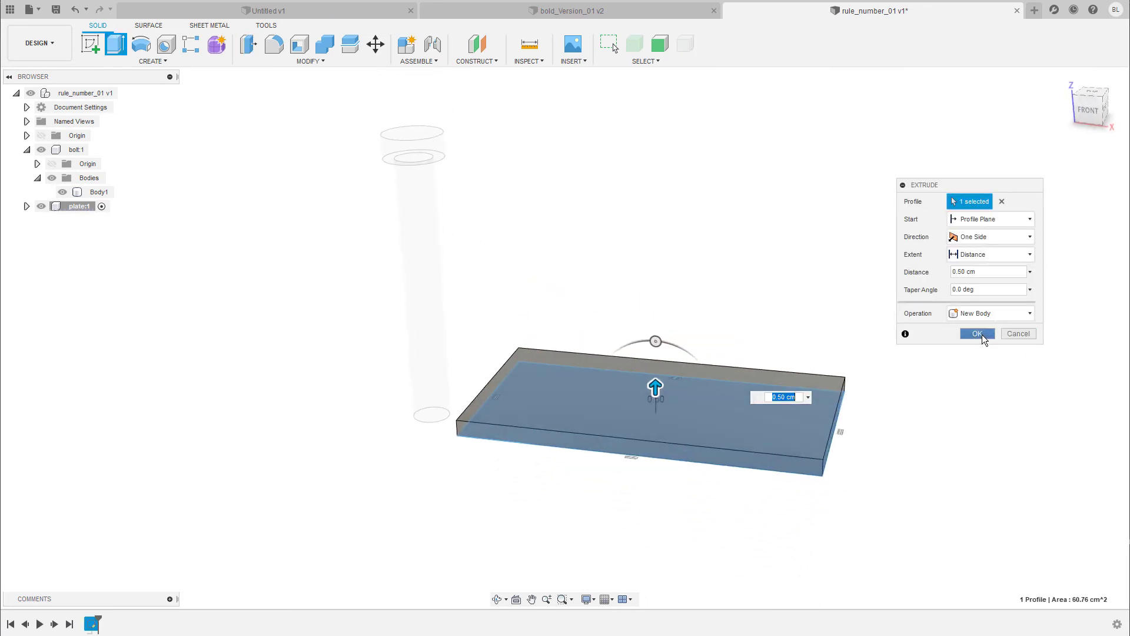
click(975, 333)
click(608, 396)
Sketch a circle near the plate's lower-left corner and copy it to the upper-right corner.
key(c)
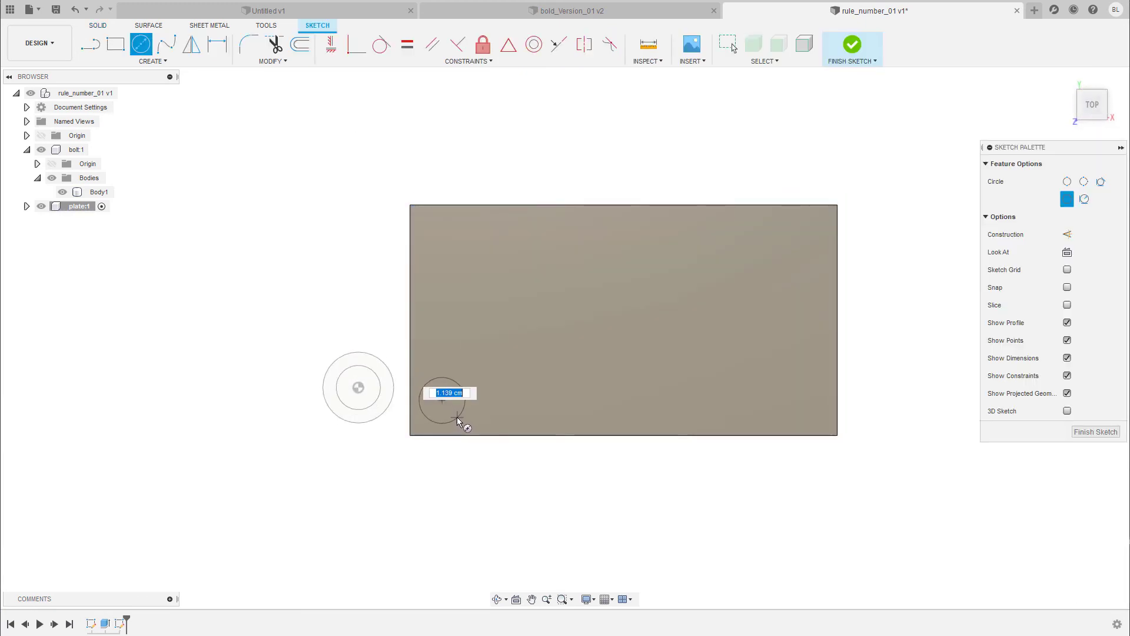
click(457, 417)
key(Escape)
click(456, 418)
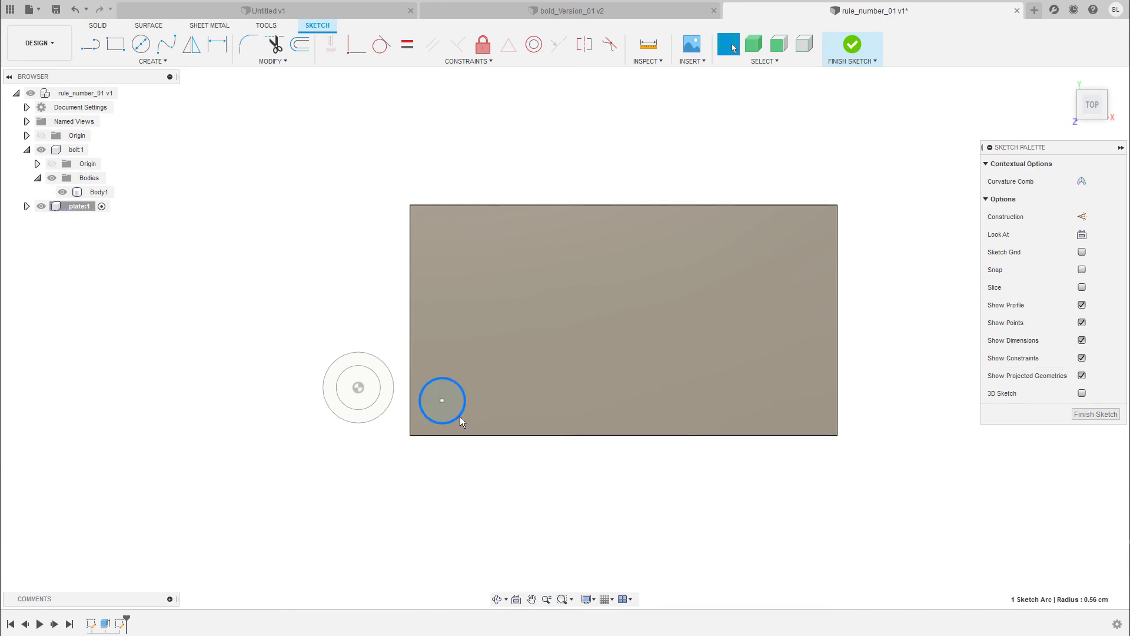
key(m)
drag(434, 422, 785, 263)
click(975, 398)
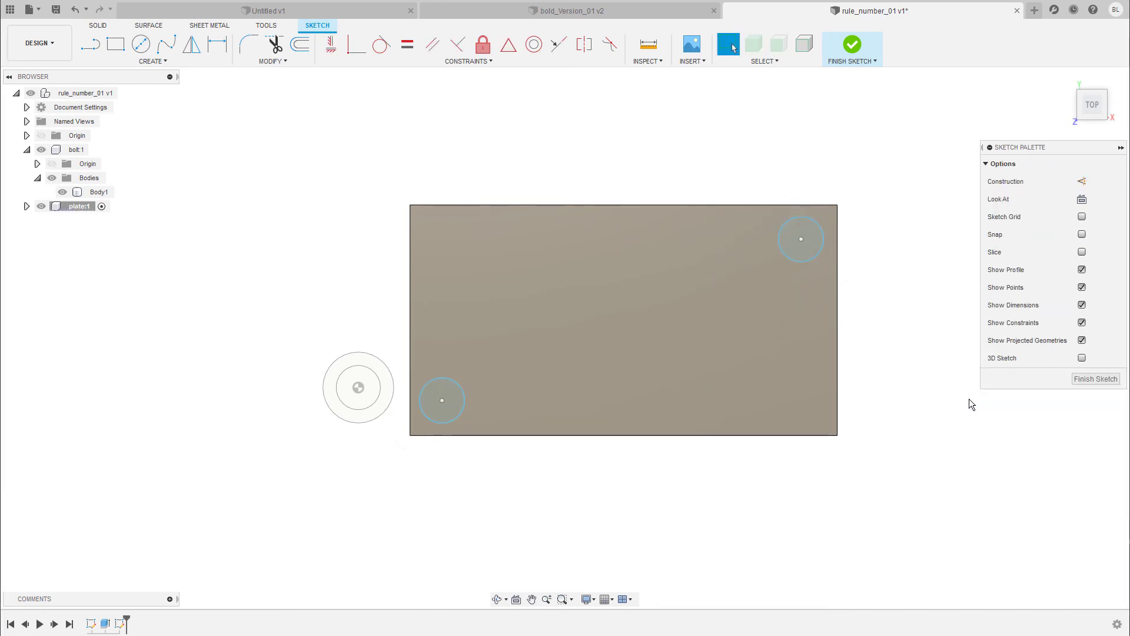
Extrude both circle profiles 1.00 cm down as a cut through the plate.
mouse_move(877, 364)
shift+middle_down()
mouse_move(898, 350)
mouse_move(804, 366)
mouse_move(765, 390)
shift+middle_up()
key(e)
click(506, 425)
click(836, 371)
drag(743, 367, 743, 415)
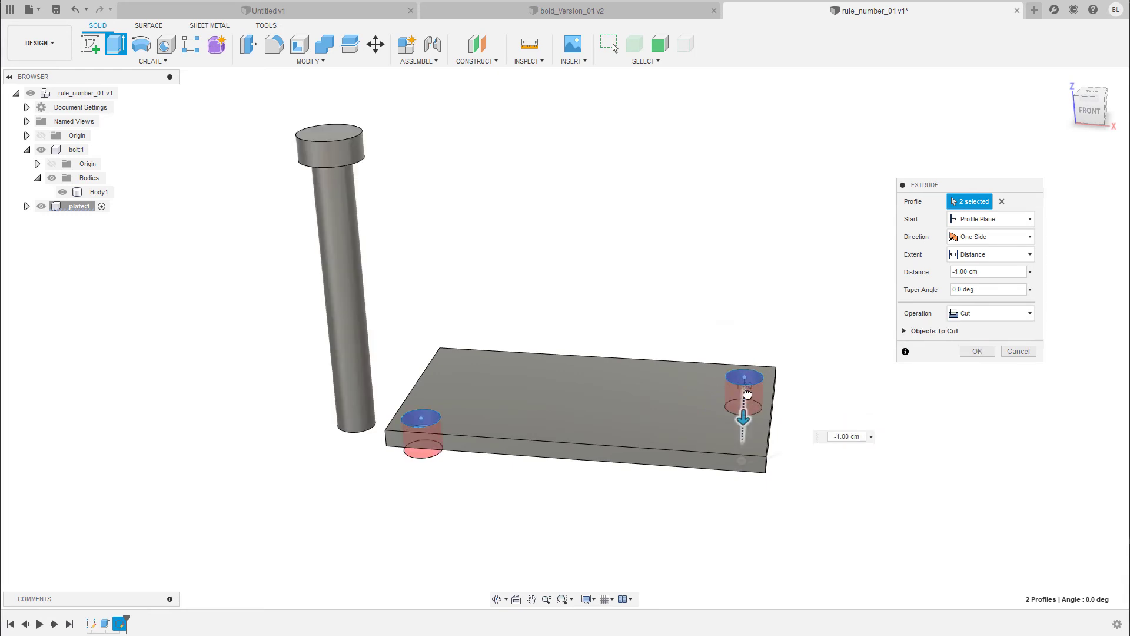
click(974, 351)
shift+middle_drag(893, 351, 892, 350)
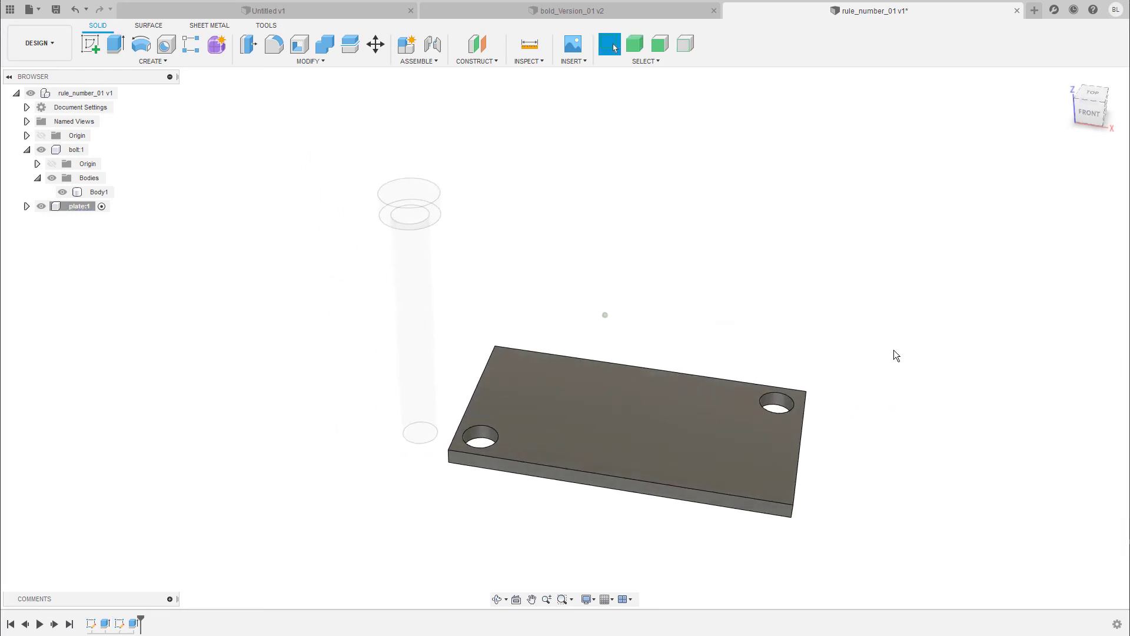
Activate the root rule_number_01 component, glance at bold_Version_01, then return to rule_number_01.
shift+middle_drag(898, 280, 500, 203)
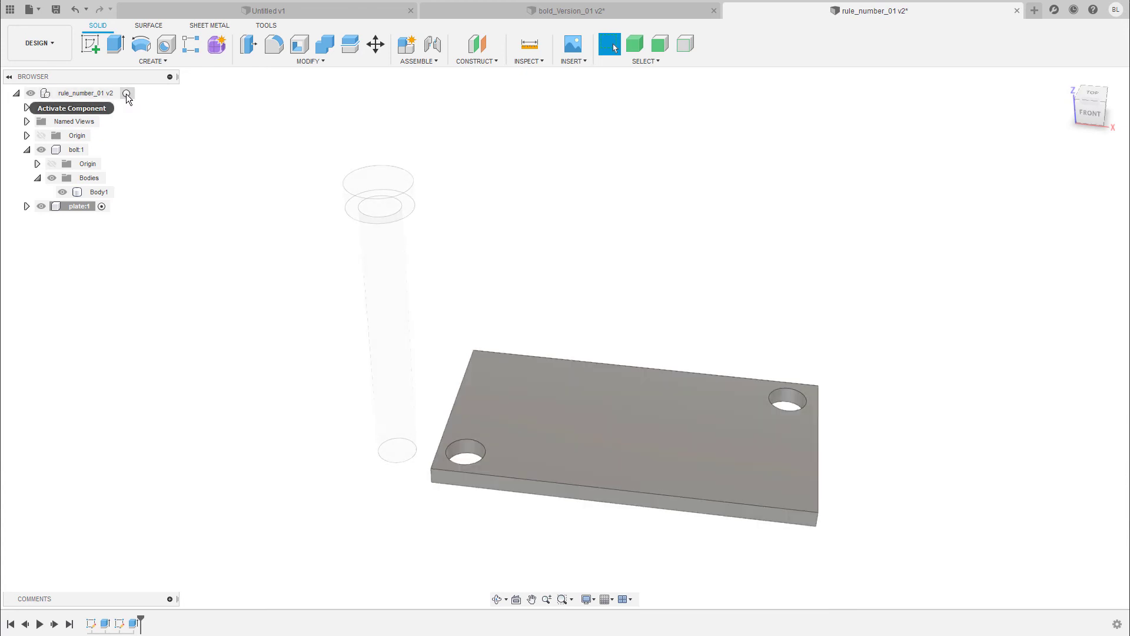
click(126, 94)
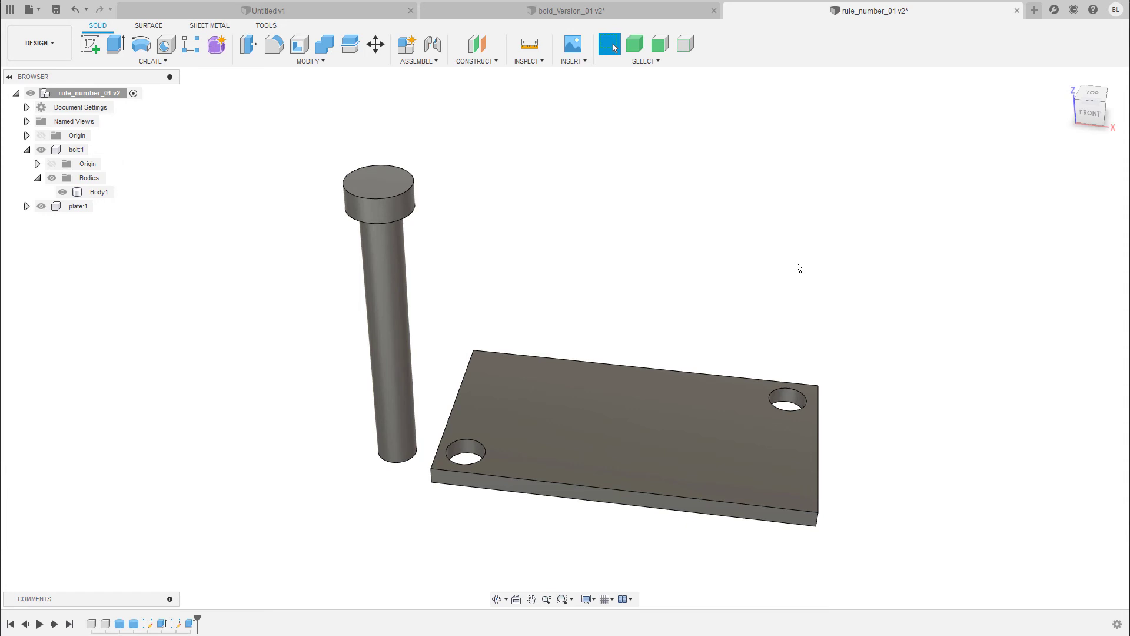
click(637, 12)
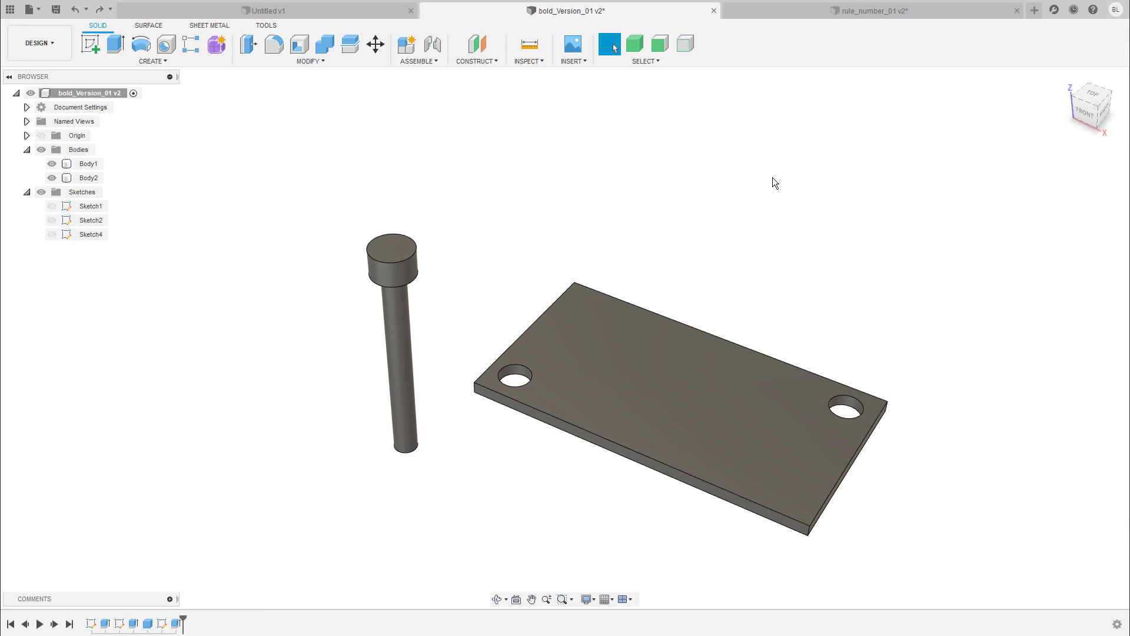
click(890, 15)
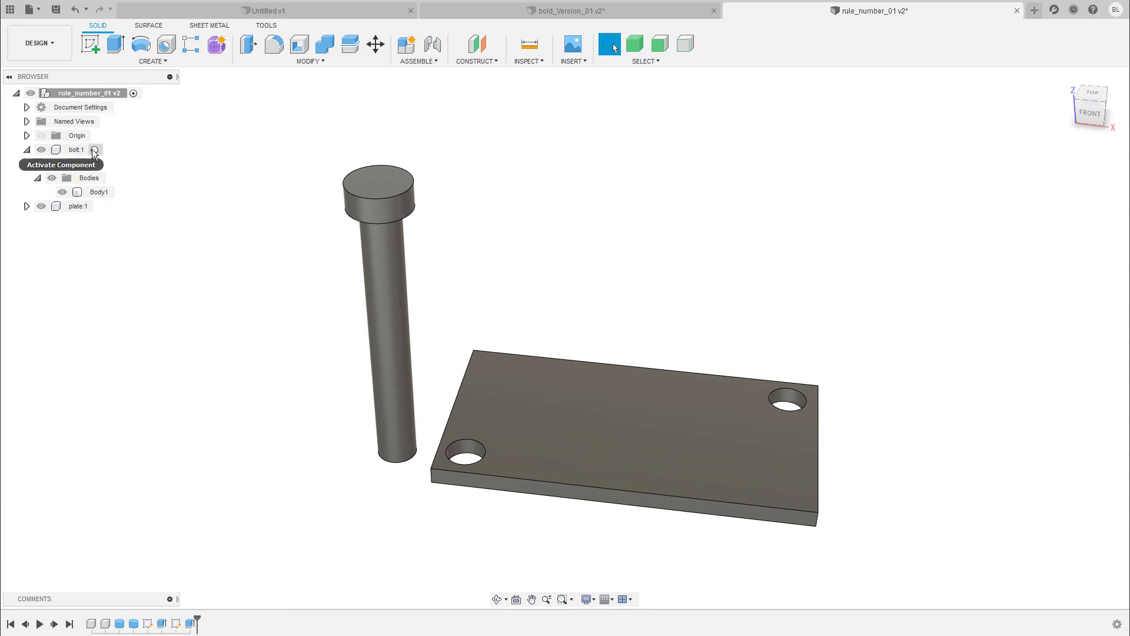
Activate bolt:1 then plate:1, check the bold_Version_01 tab, and return to rule_number_01.
click(99, 149)
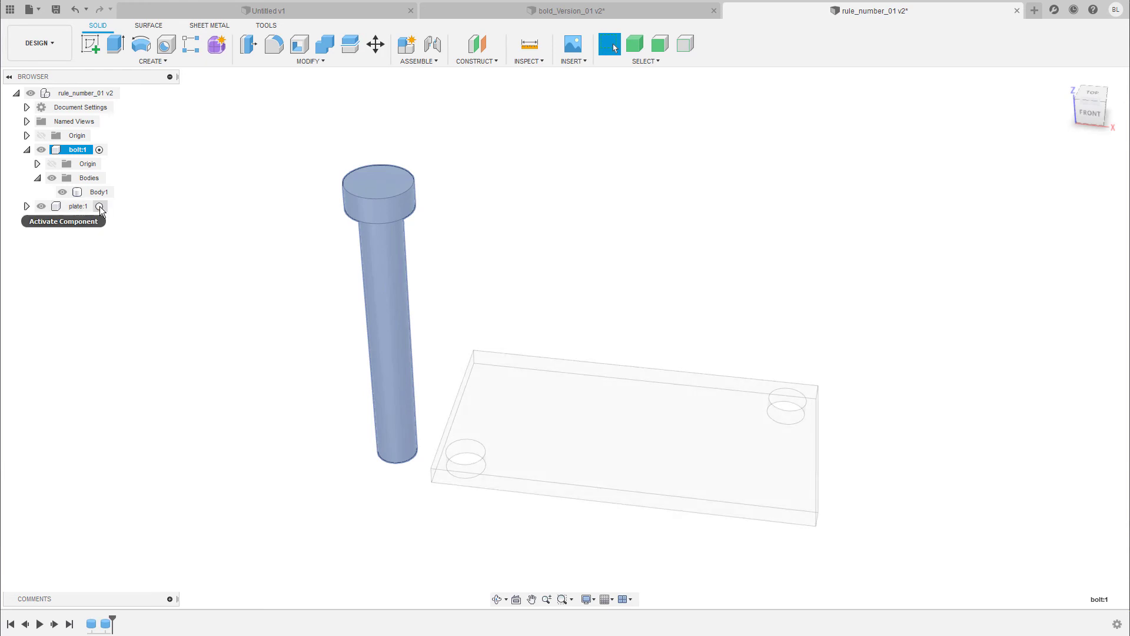
click(100, 206)
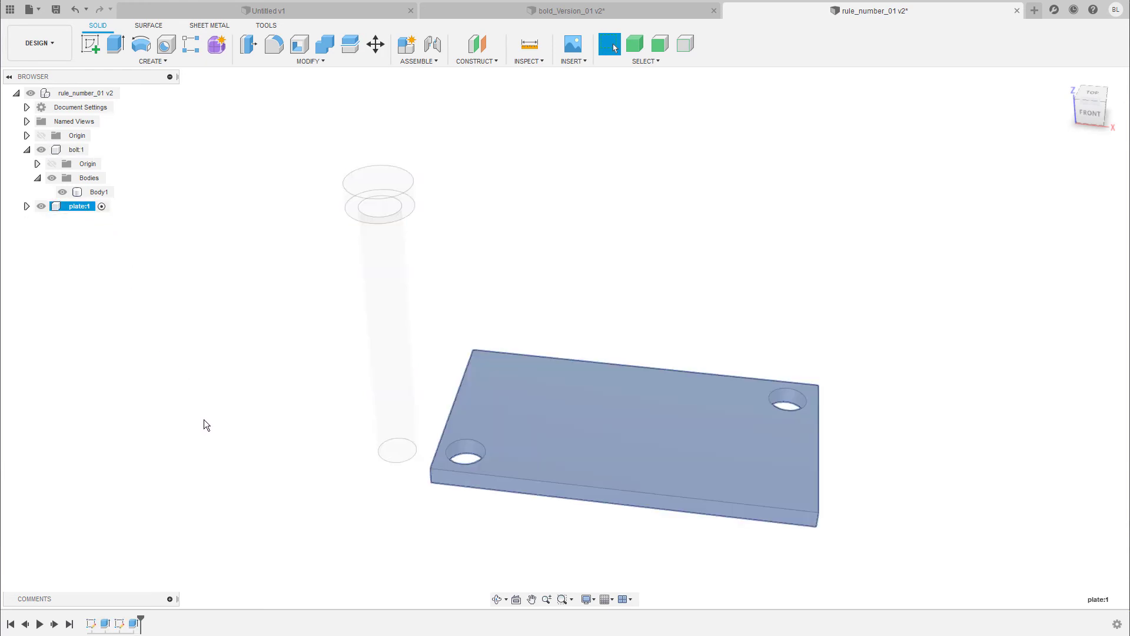
click(596, 15)
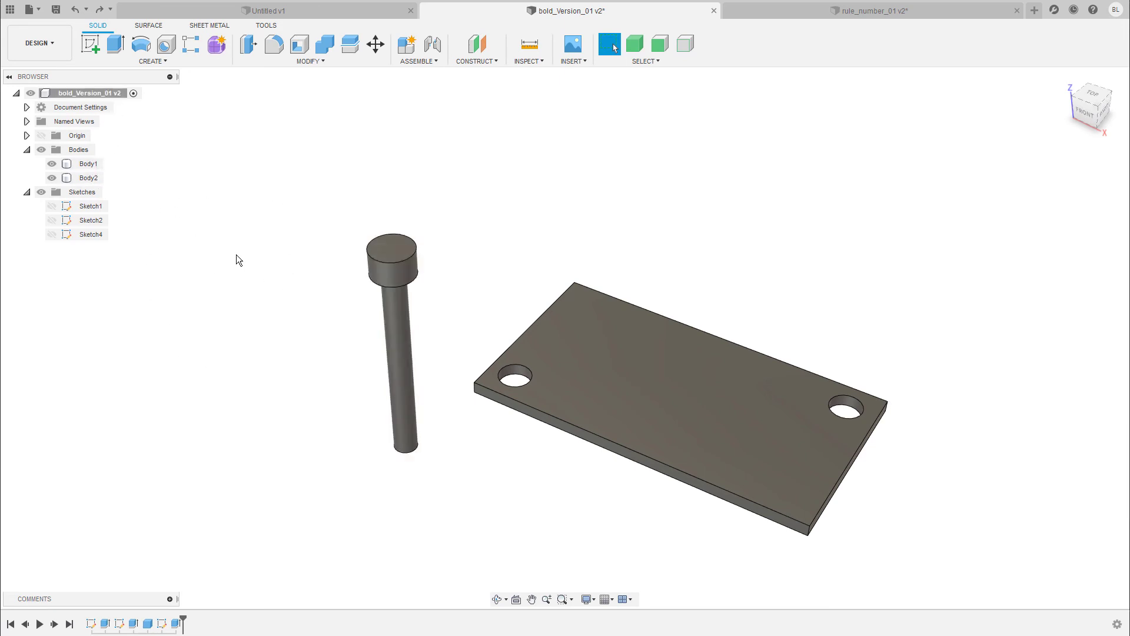
click(851, 10)
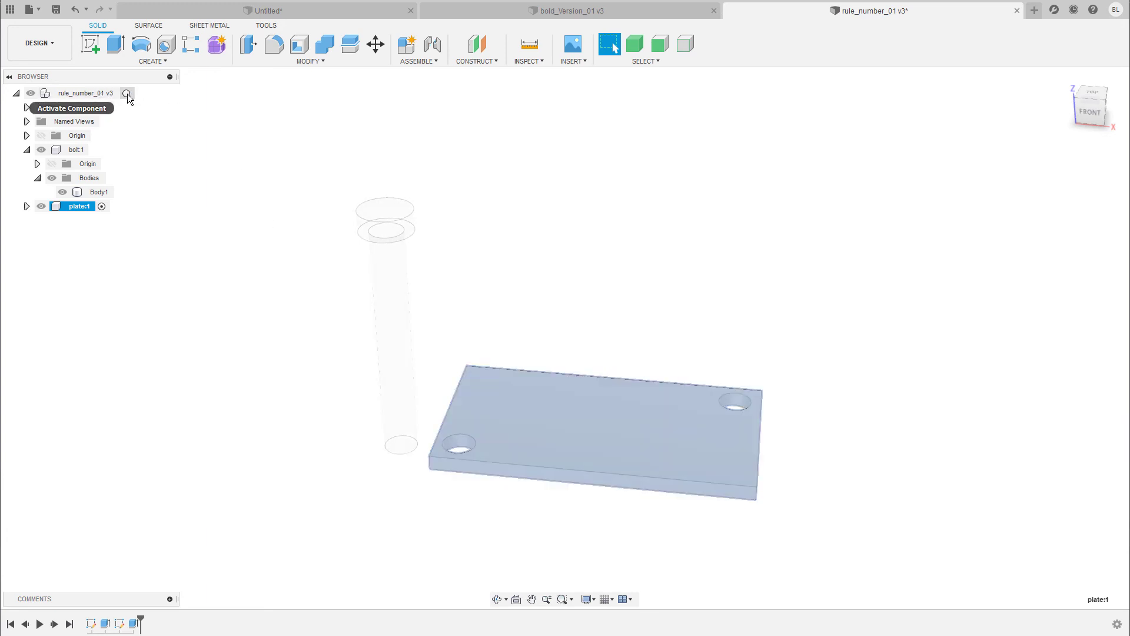
Activate the top-level assembly and drag the plate and bolt apart, then back together.
click(127, 94)
shift+middle_drag(705, 294, 580, 419)
drag(580, 419, 898, 431)
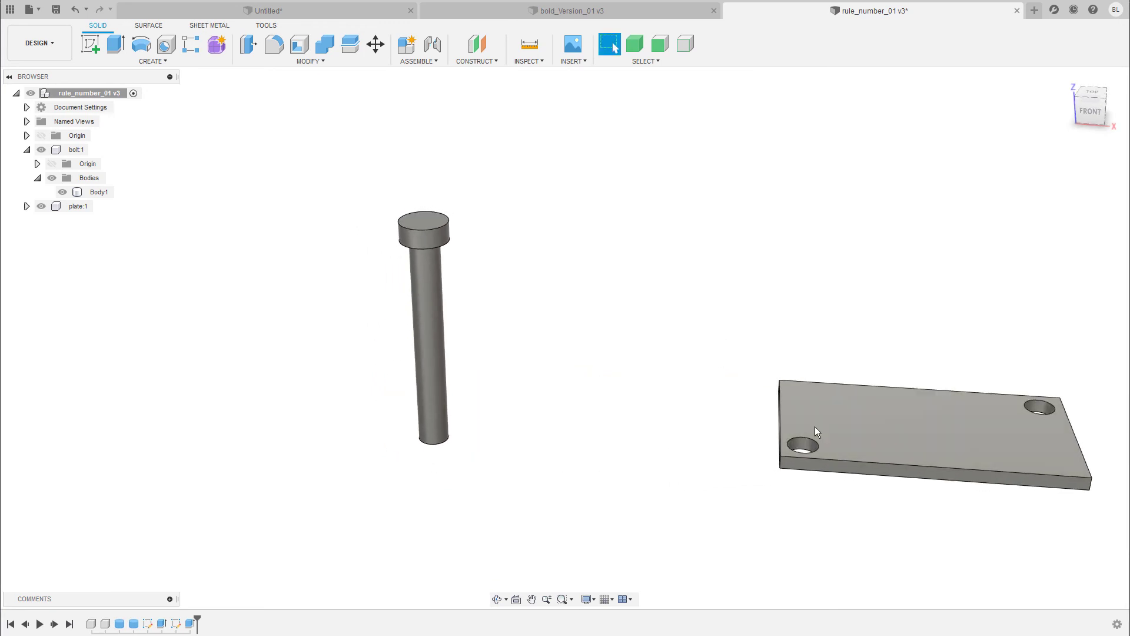
drag(444, 383, 230, 391)
drag(960, 452, 803, 429)
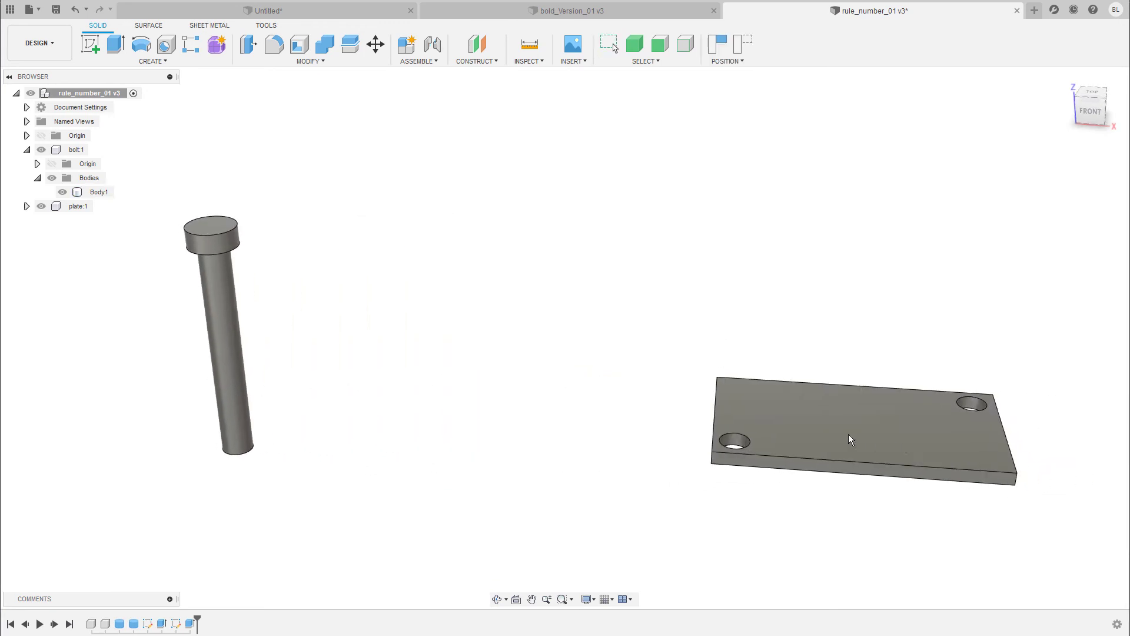
drag(234, 348, 302, 348)
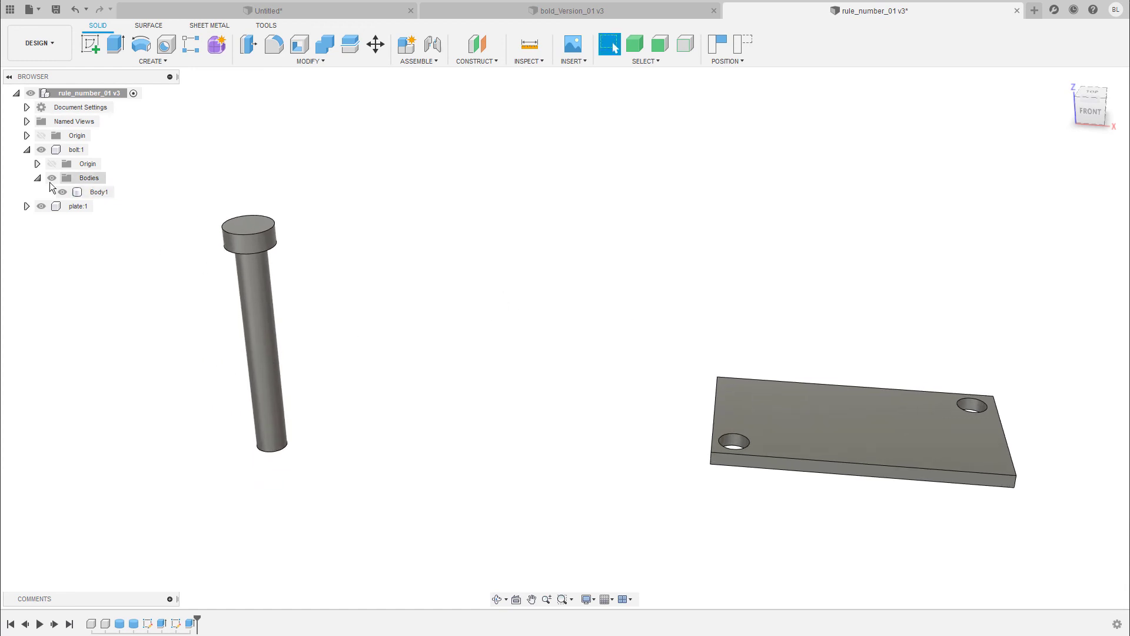
Toggle the origin planes and axes of bolt:1 and plate:1 on and off.
click(37, 164)
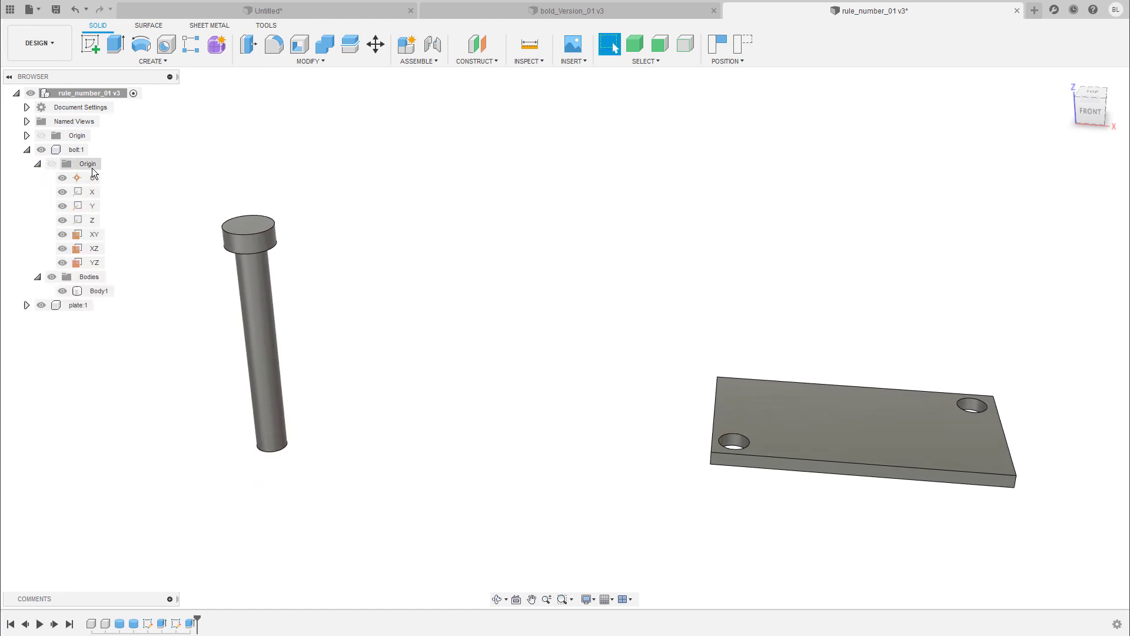
click(36, 165)
click(27, 206)
click(37, 221)
click(37, 221)
Drag the bolt and then the plate to the right, reverting each move.
shift+middle_drag(580, 326, 494, 339)
click(293, 363)
drag(292, 363, 420, 372)
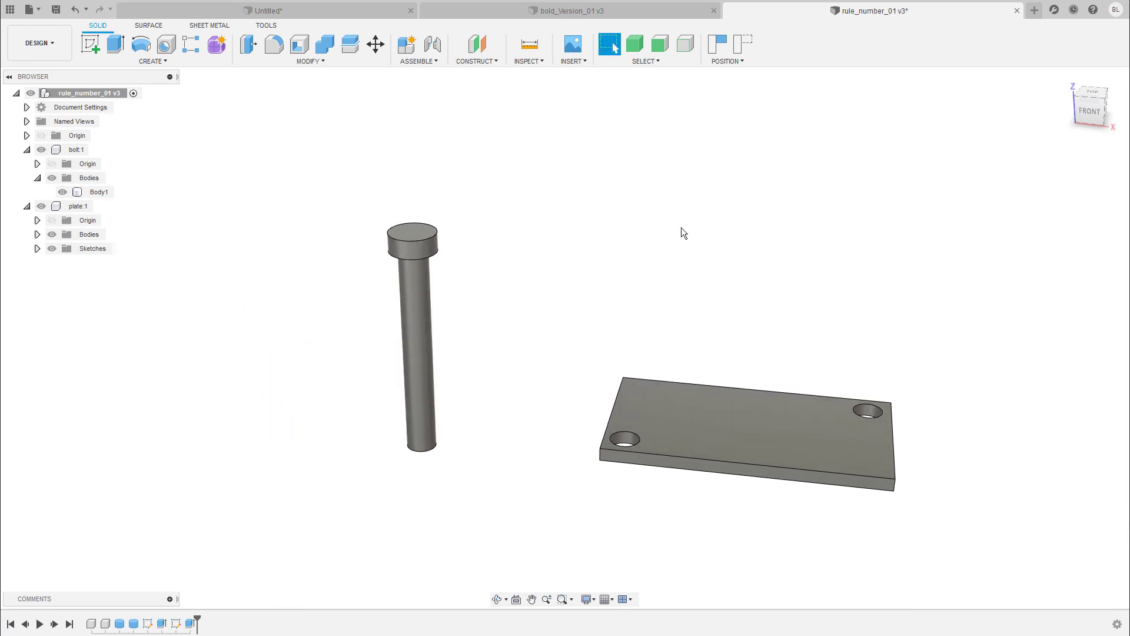
click(744, 45)
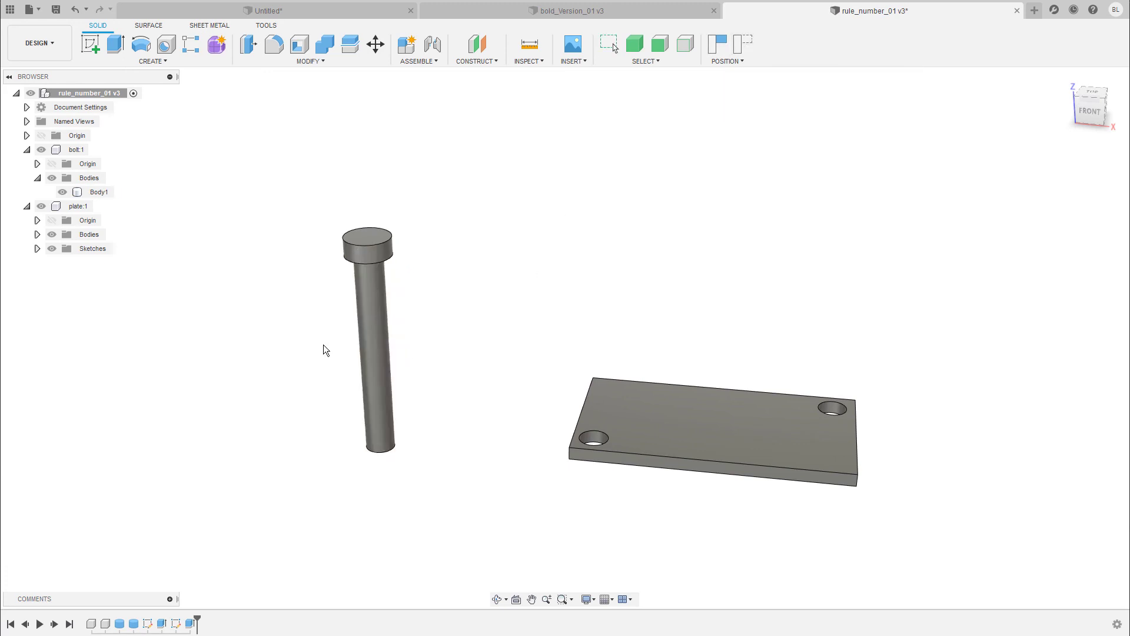
drag(722, 429, 820, 421)
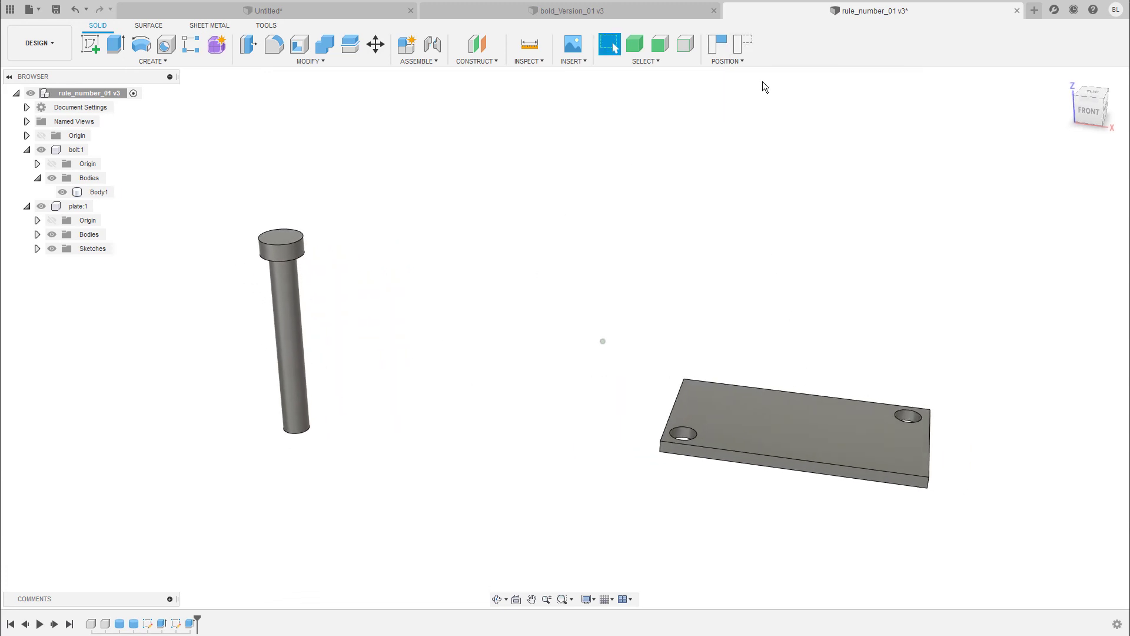
click(744, 45)
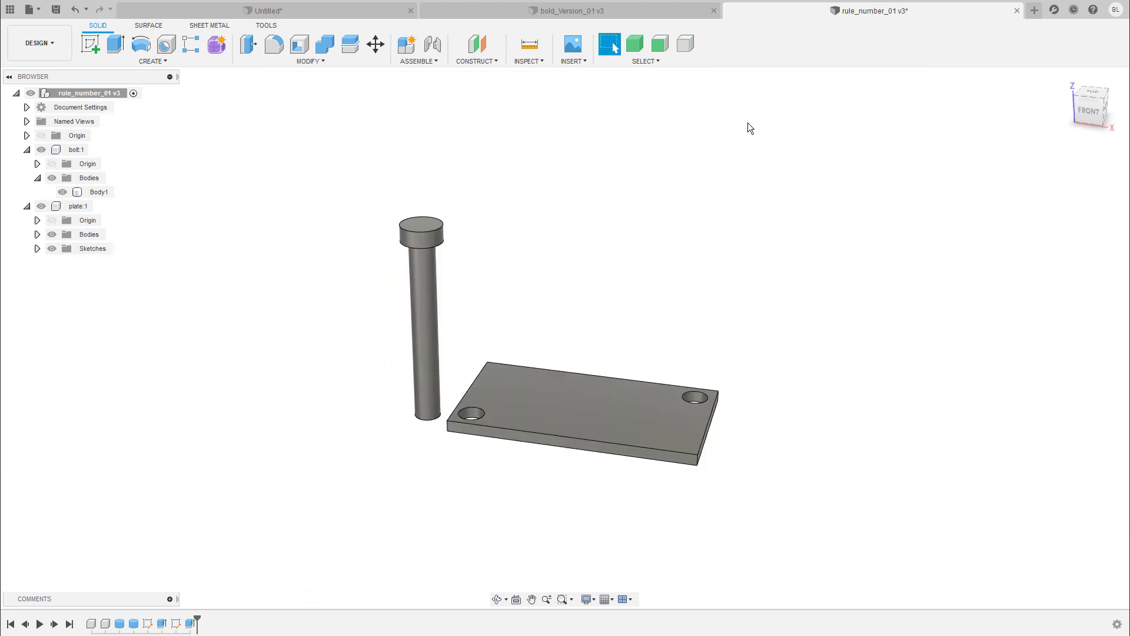
Move the plate far right and the bolt left, then capture the new position.
scroll(665, 248, up, 2)
scroll(704, 338, down, 1)
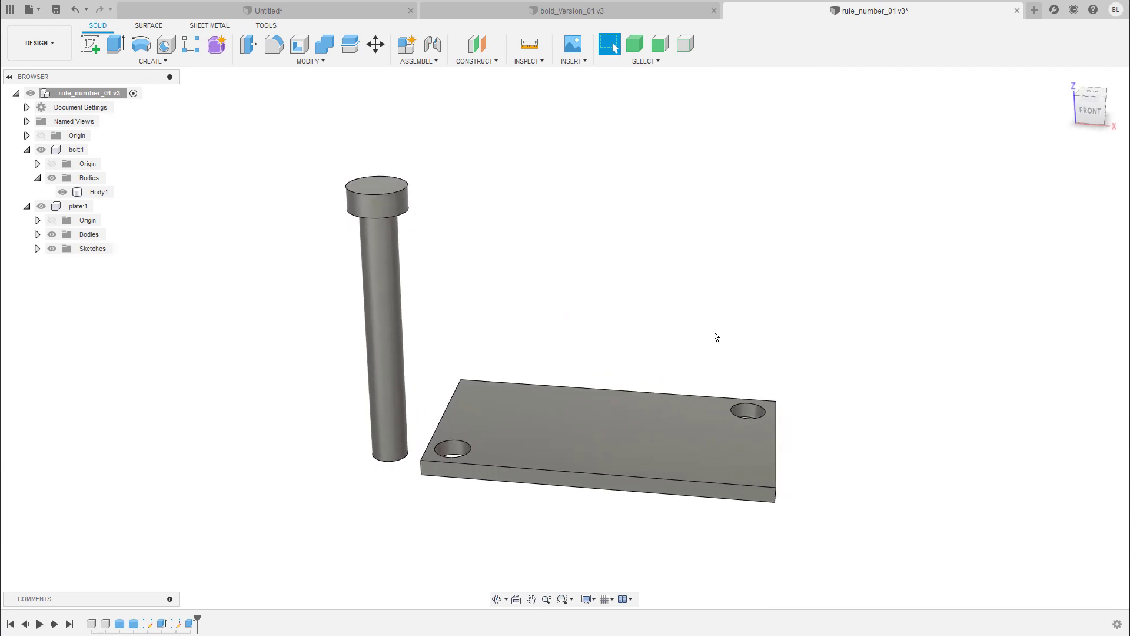
drag(695, 412, 780, 432)
drag(398, 360, 216, 376)
click(715, 46)
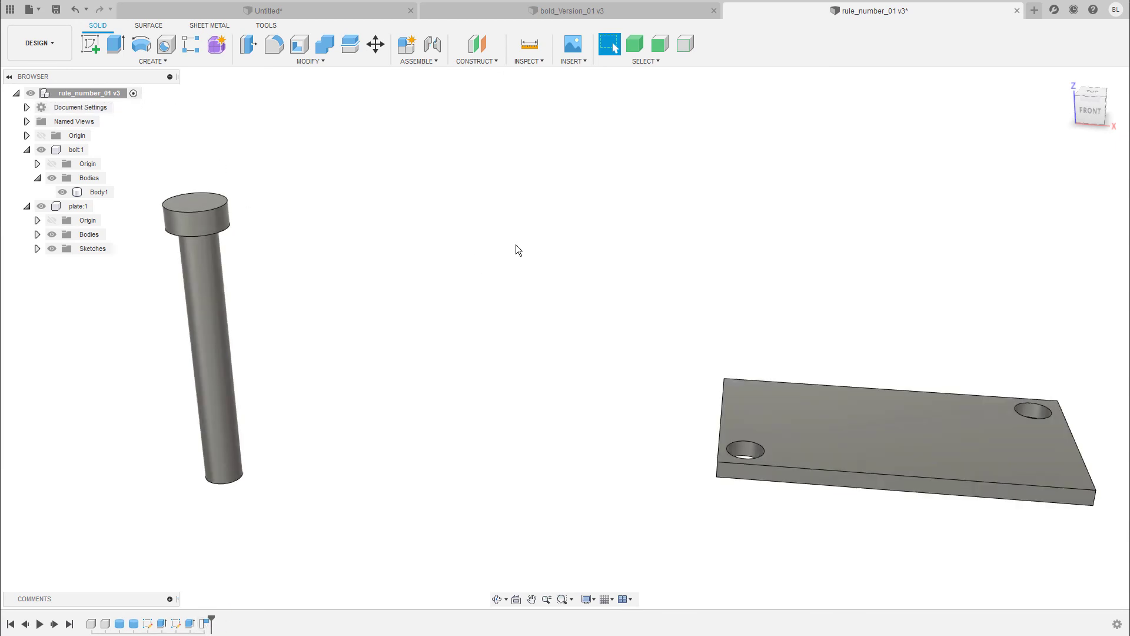
click(435, 61)
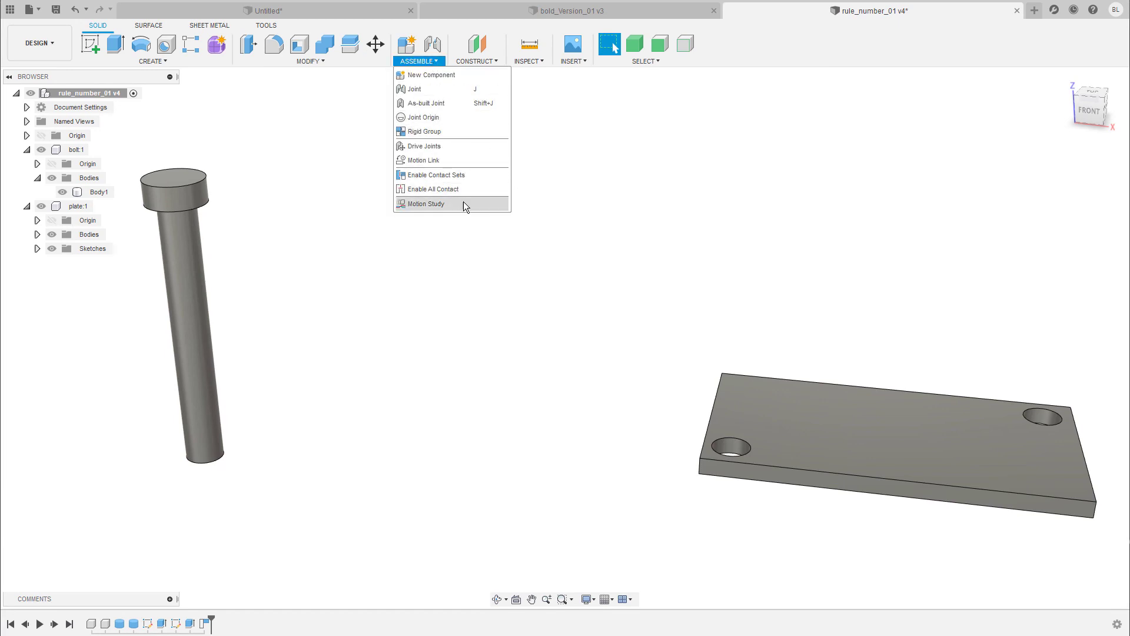
click(437, 191)
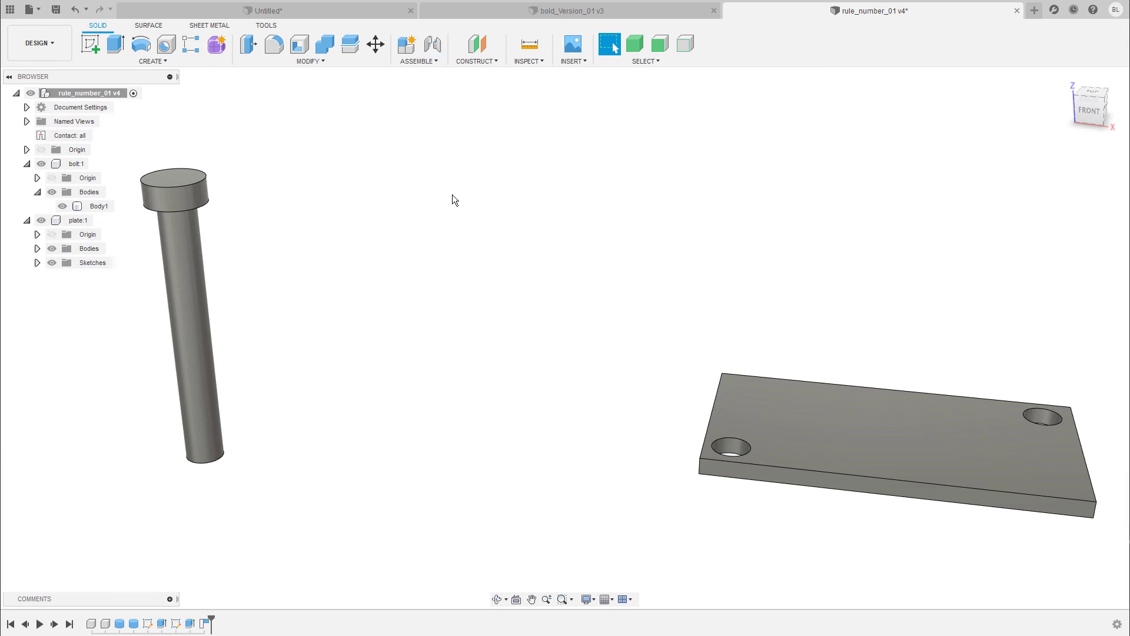
shift+middle_drag(453, 196, 775, 355)
drag(775, 355, 551, 338)
shift+middle_drag(551, 338, 736, 112)
click(744, 44)
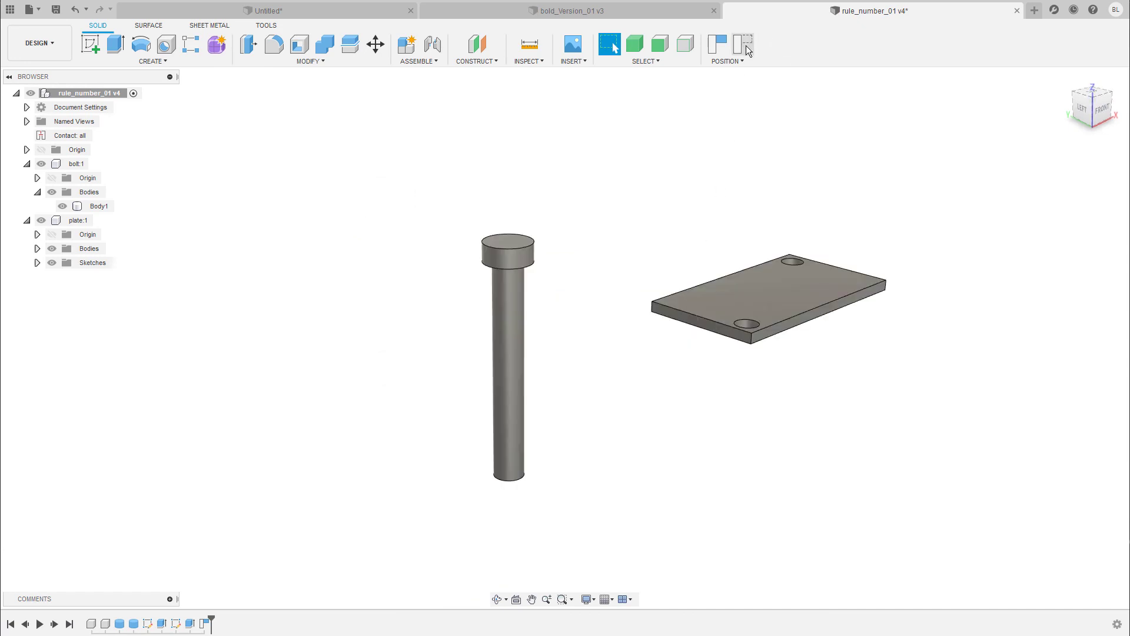
click(91, 139)
click(100, 138)
shift+middle_drag(735, 230, 839, 246)
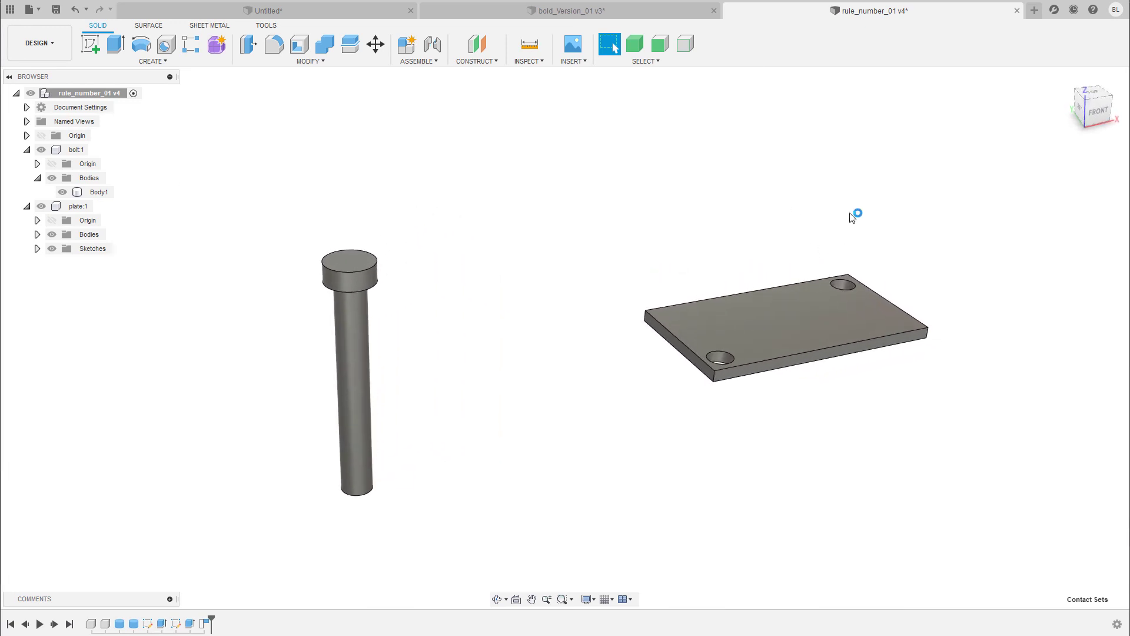
Switch to bold_Version_01 and window-select the bolt body.
click(610, 13)
shift+middle_drag(677, 252, 701, 237)
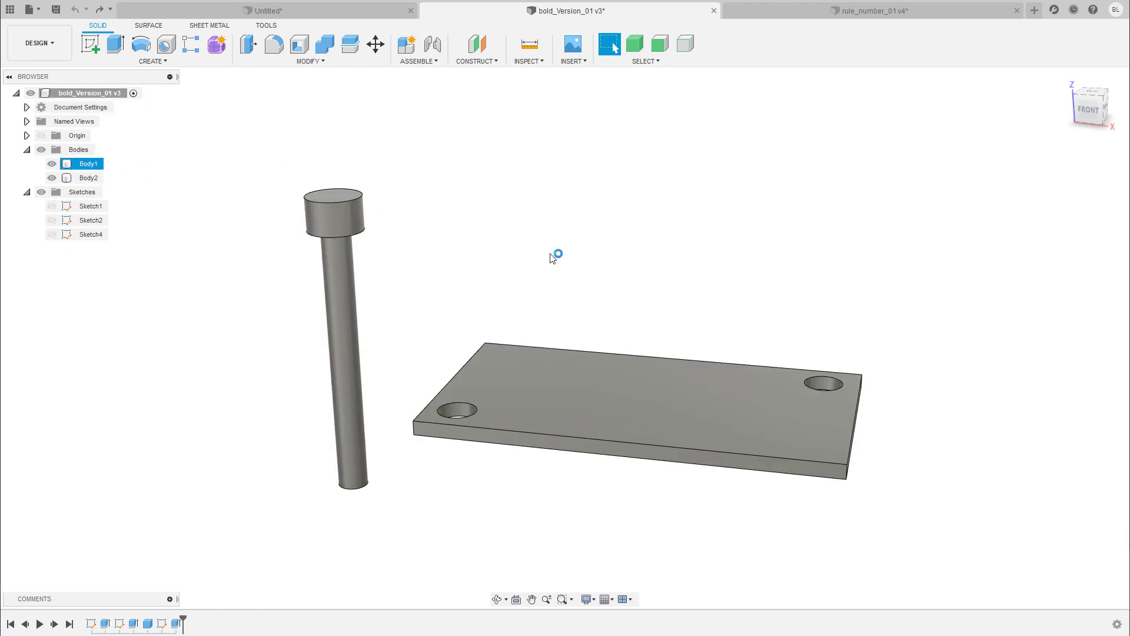
shift+middle_drag(604, 263, 639, 308)
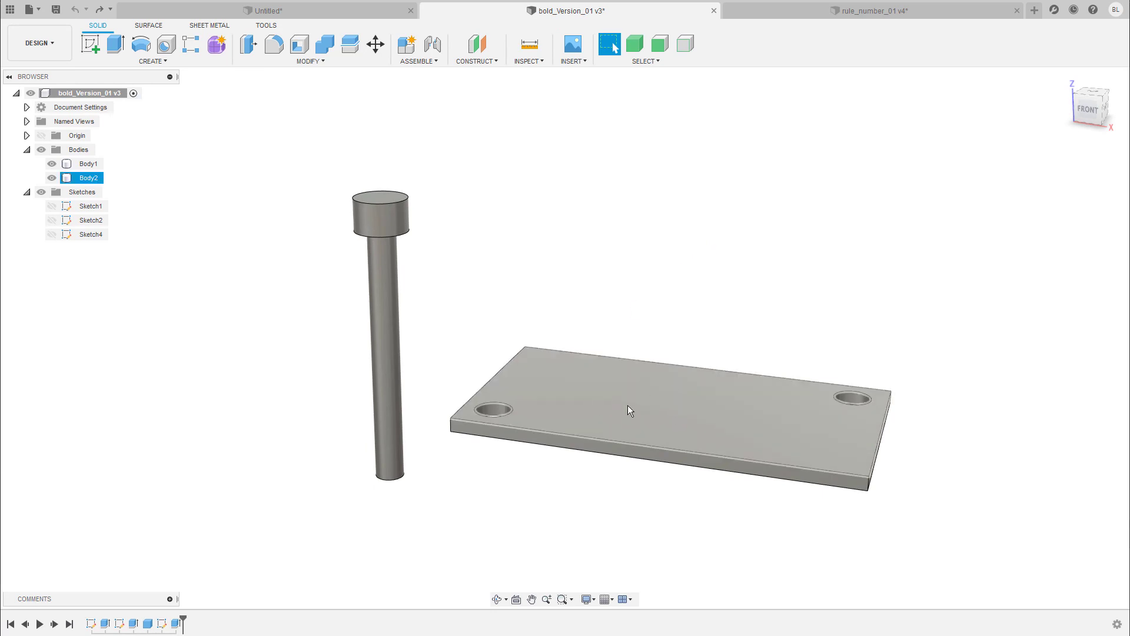
shift+middle_drag(464, 326, 457, 236)
drag(441, 145, 308, 525)
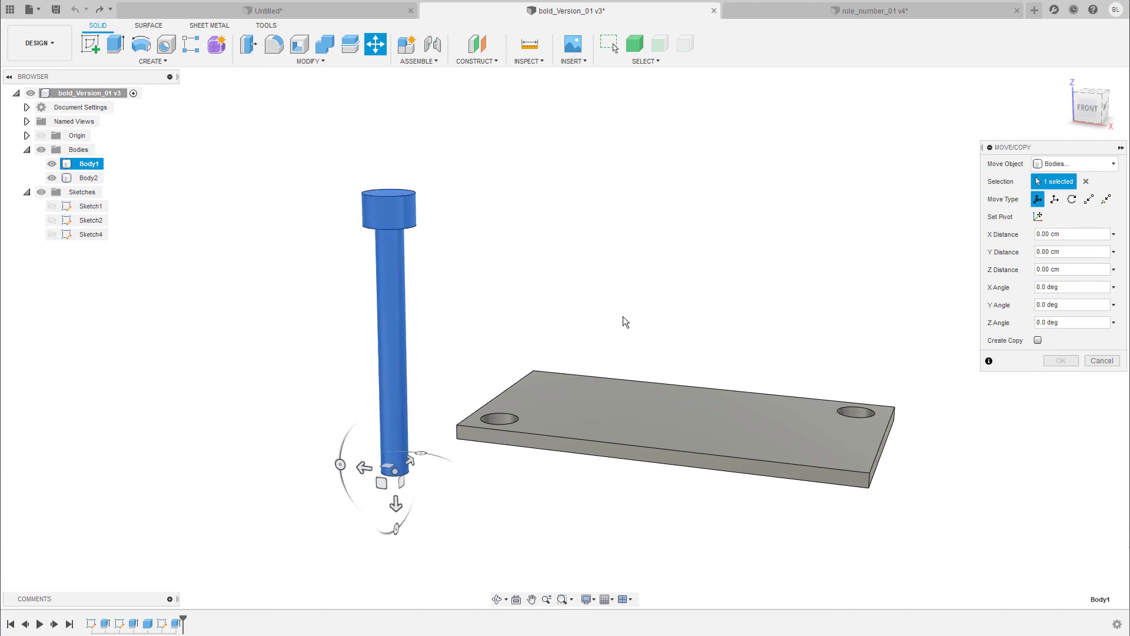
Move the bolt body 5.00 cm down through the plate's middle and confirm.
shift+middle_drag(625, 321, 439, 424)
drag(439, 424, 612, 570)
shift+middle_drag(612, 571, 1014, 351)
click(1061, 360)
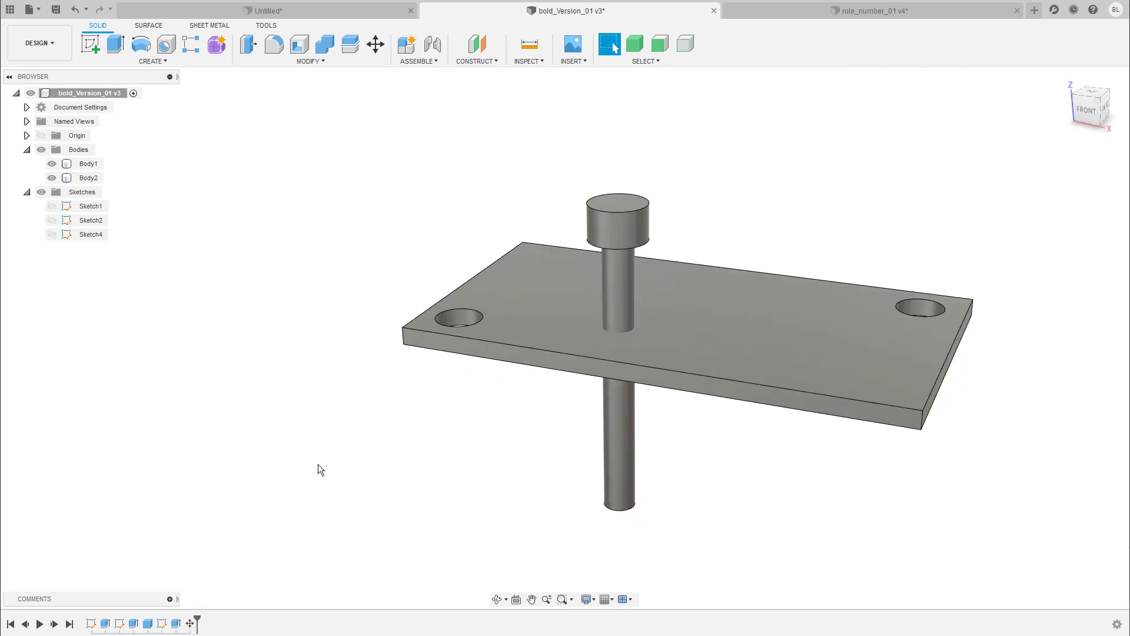
Return to rule_number_01 and select Body1, bolt:1 and the root assembly in the browser.
key(ctrl+Tab)
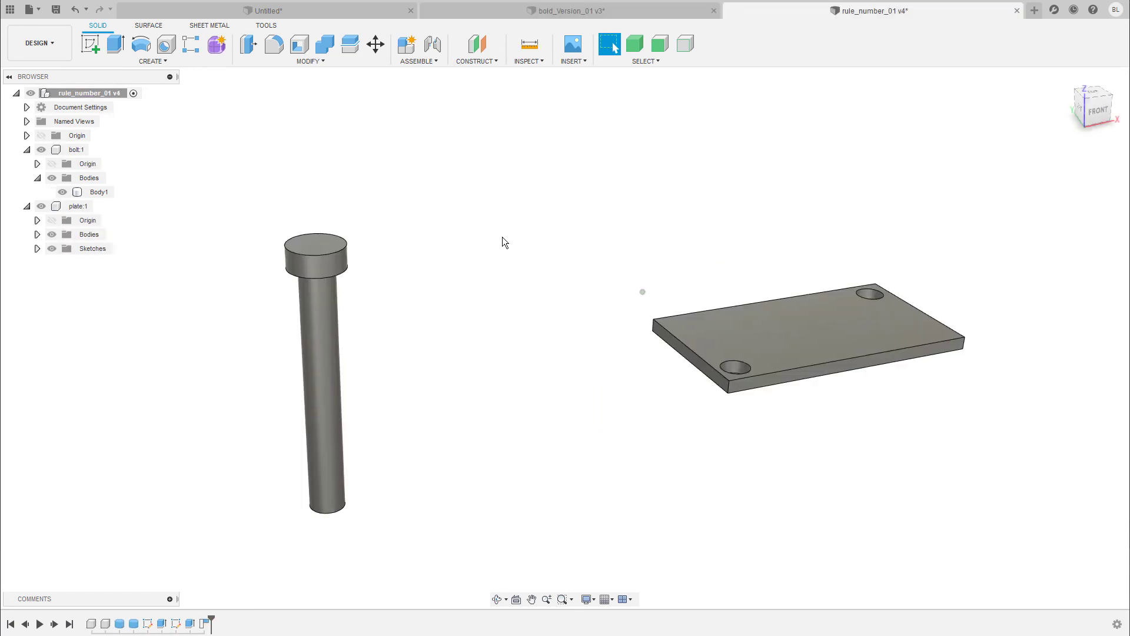
shift+middle_drag(503, 237, 447, 164)
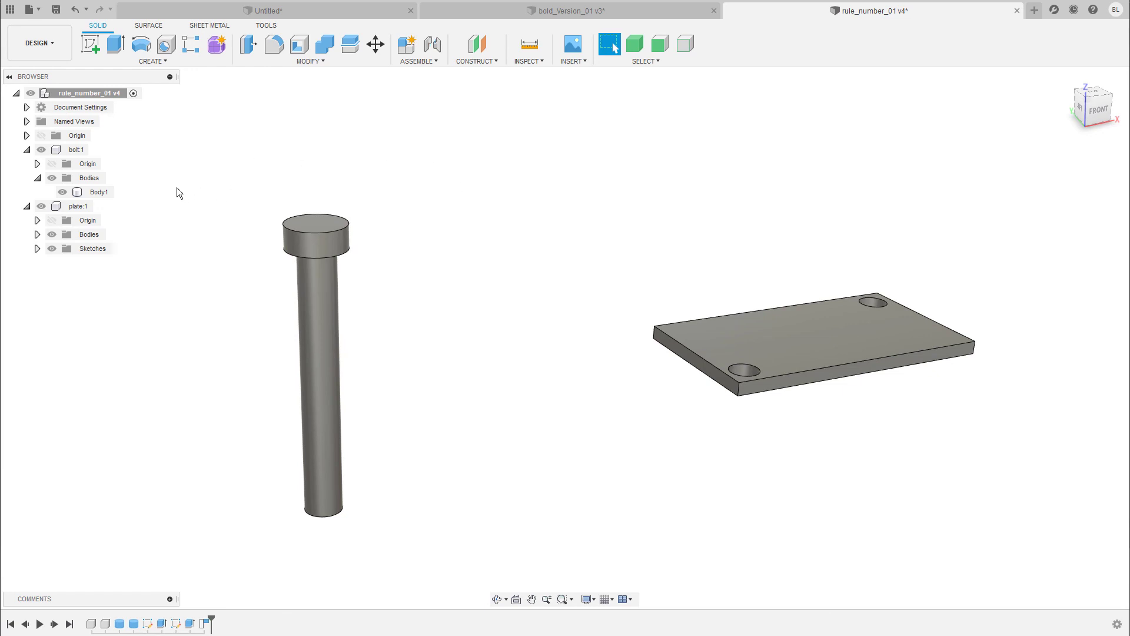
click(100, 192)
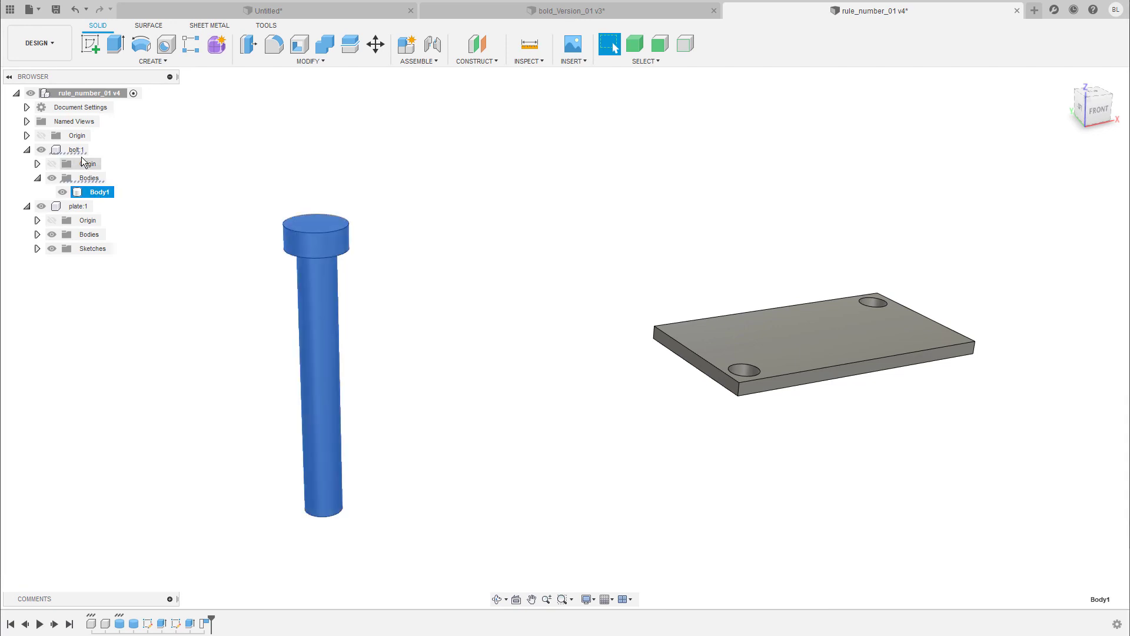
click(78, 150)
click(90, 93)
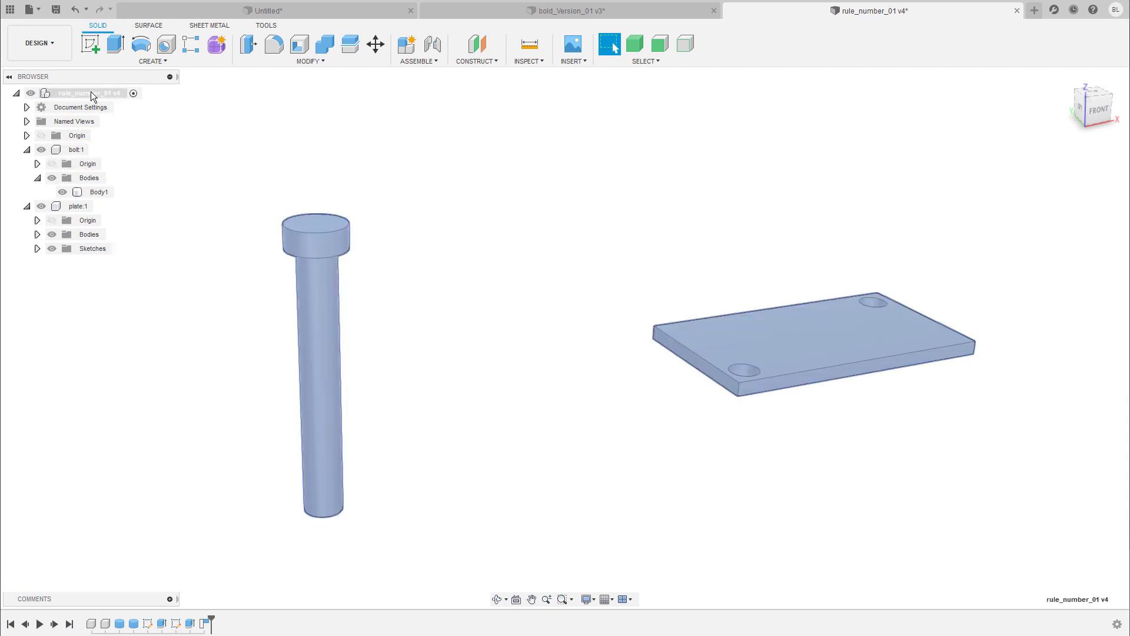
click(107, 193)
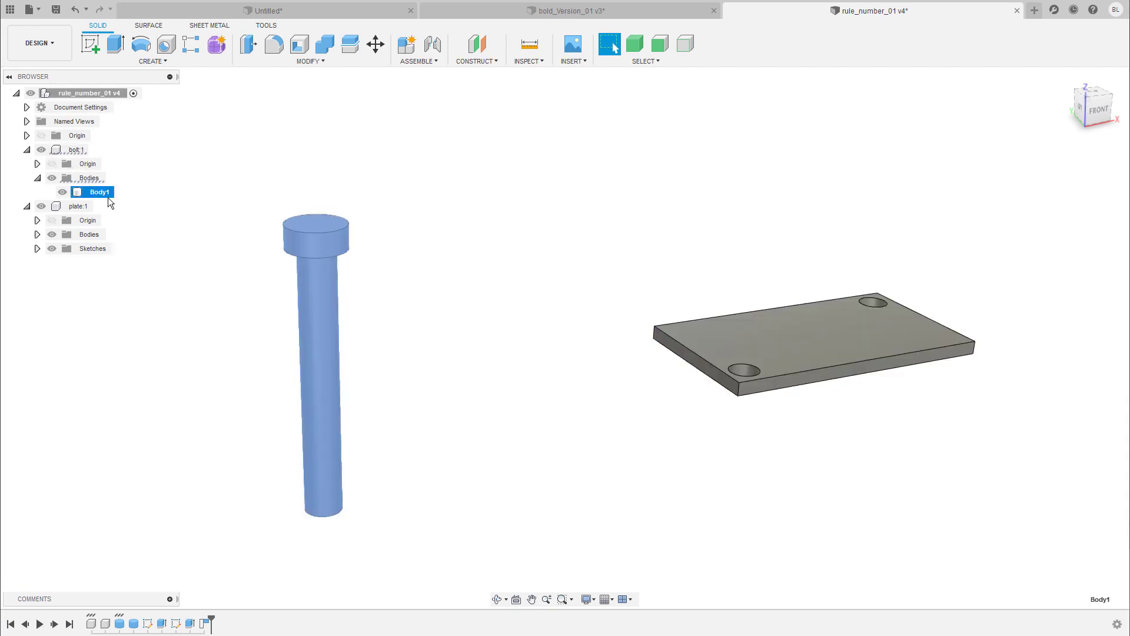
Reselect bolt:1, plate:1 and the whole rule_number_01 assembly to compare them.
click(146, 183)
click(78, 151)
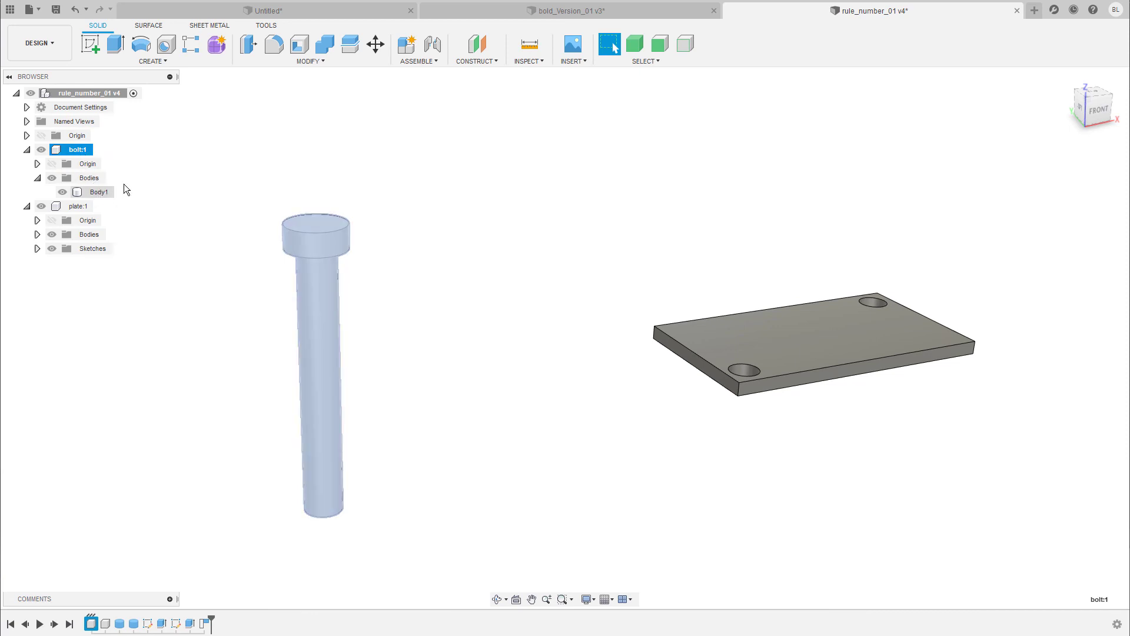
click(295, 147)
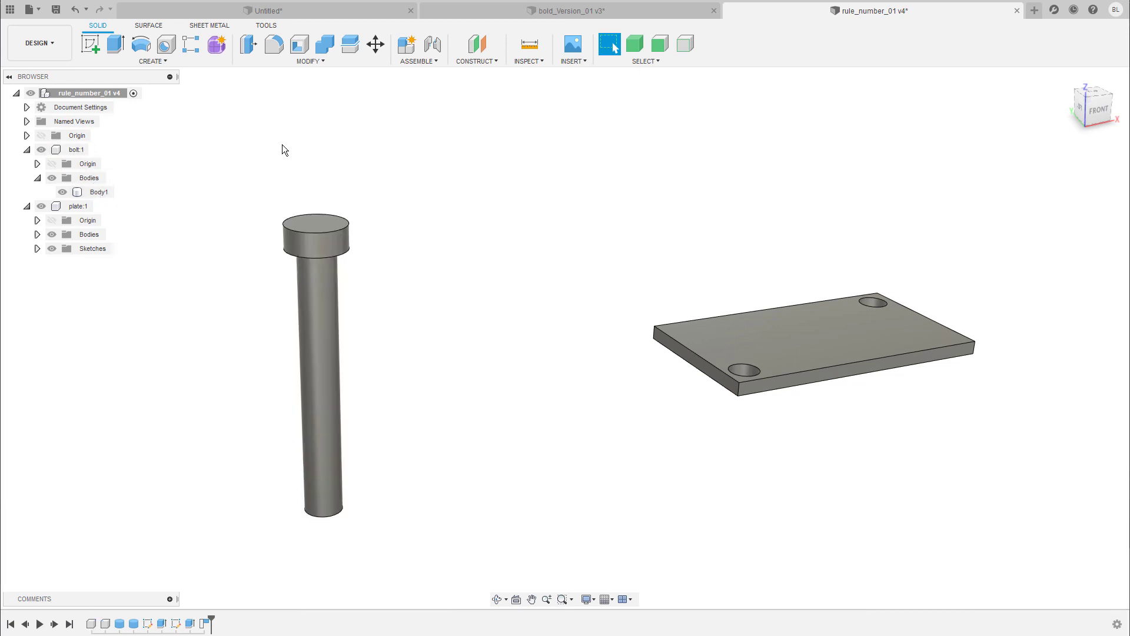
click(77, 150)
click(79, 206)
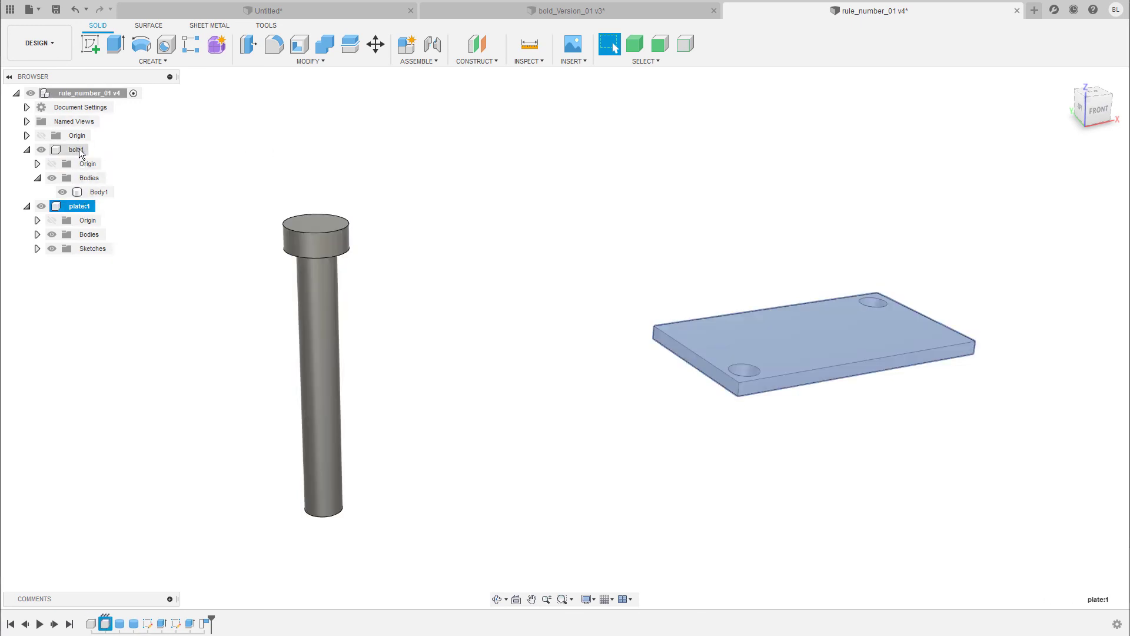
click(77, 150)
click(51, 93)
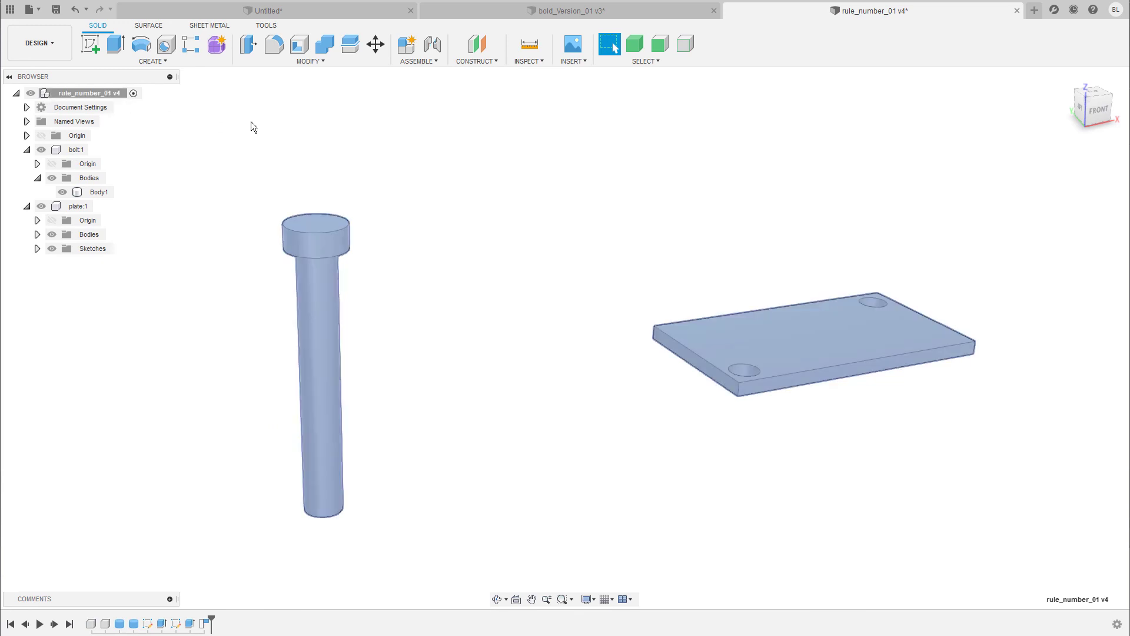